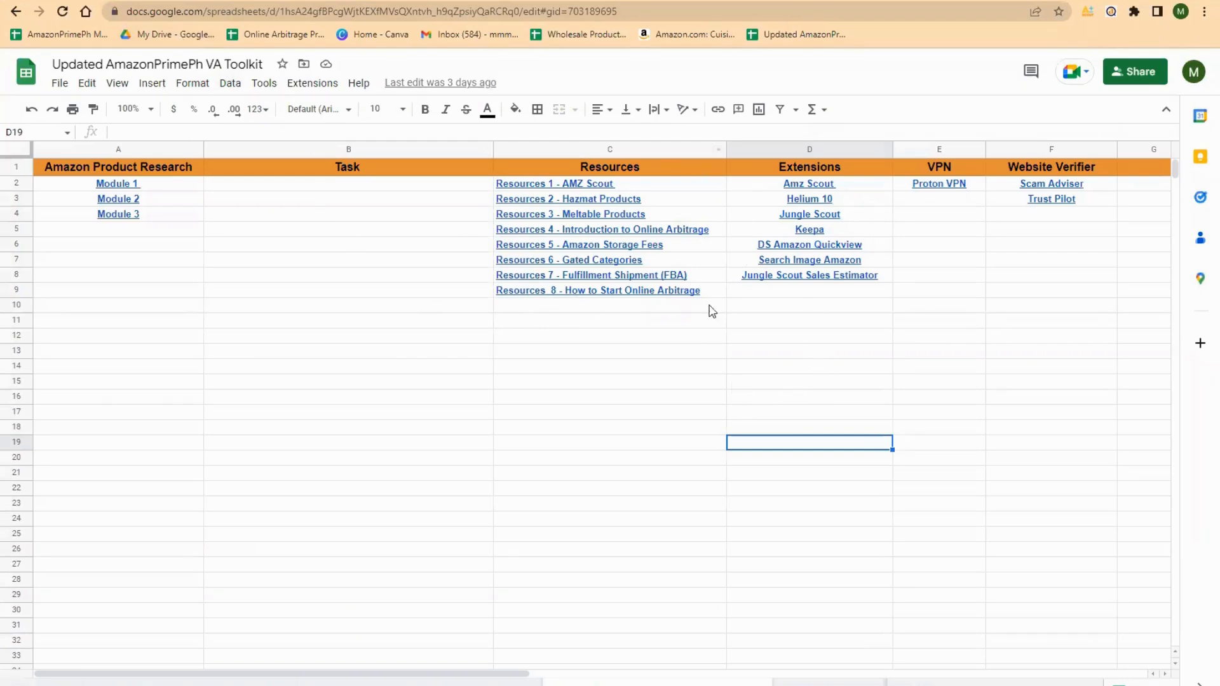
Open amazon.com in a new browser tab.
mouse_move(818, 248)
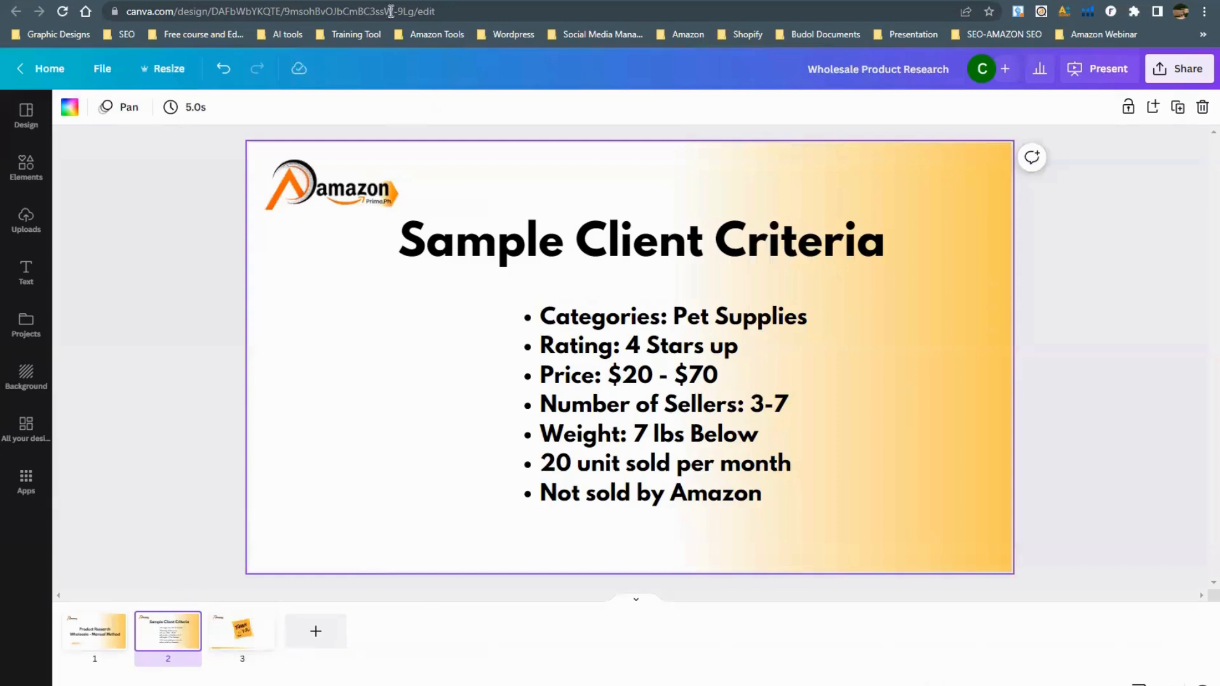
key("ctrl+t")
type("amazo")
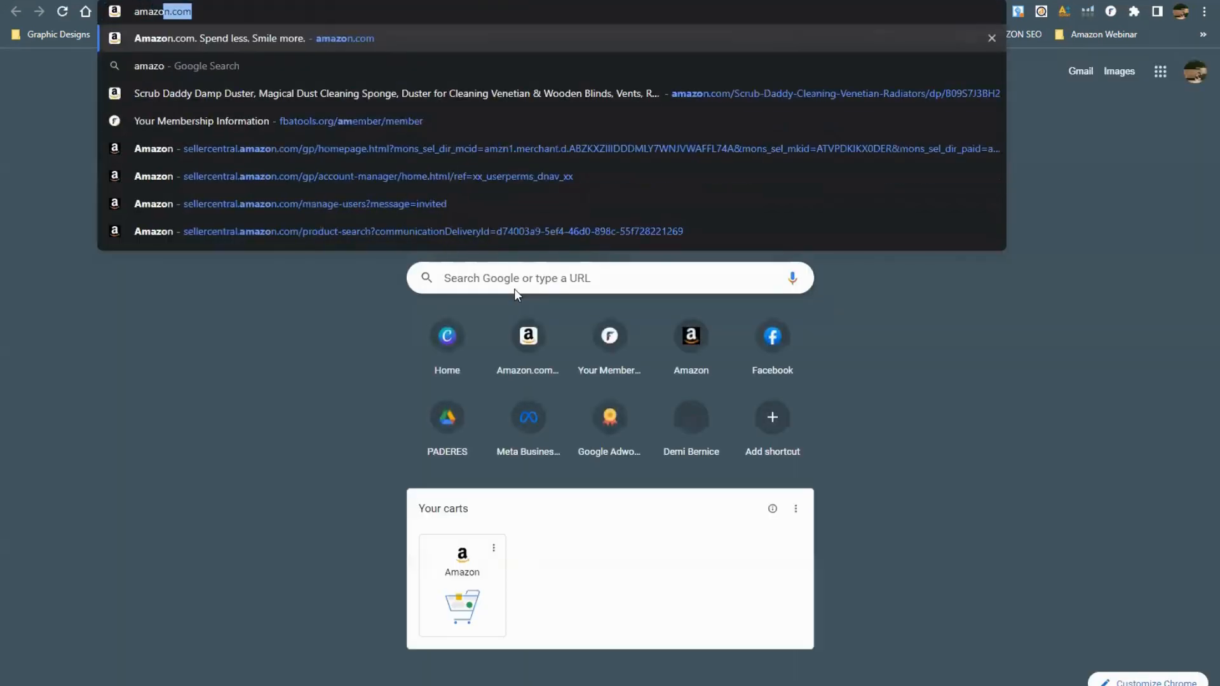
type("n.co")
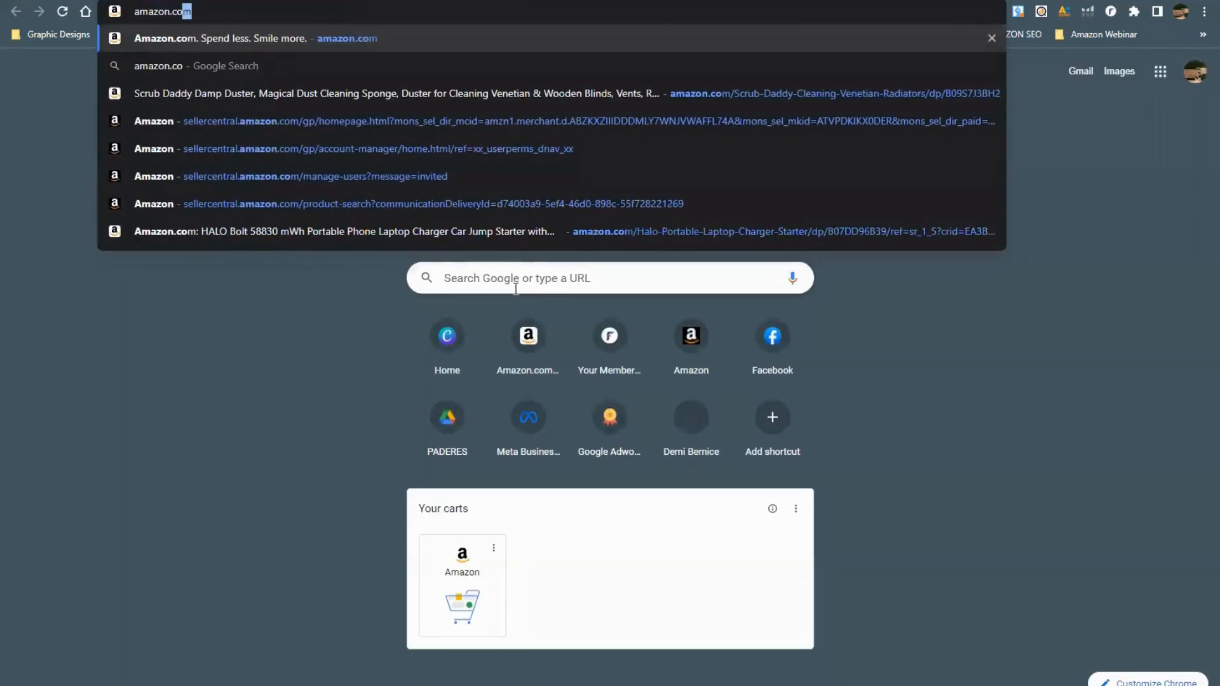
key("Return")
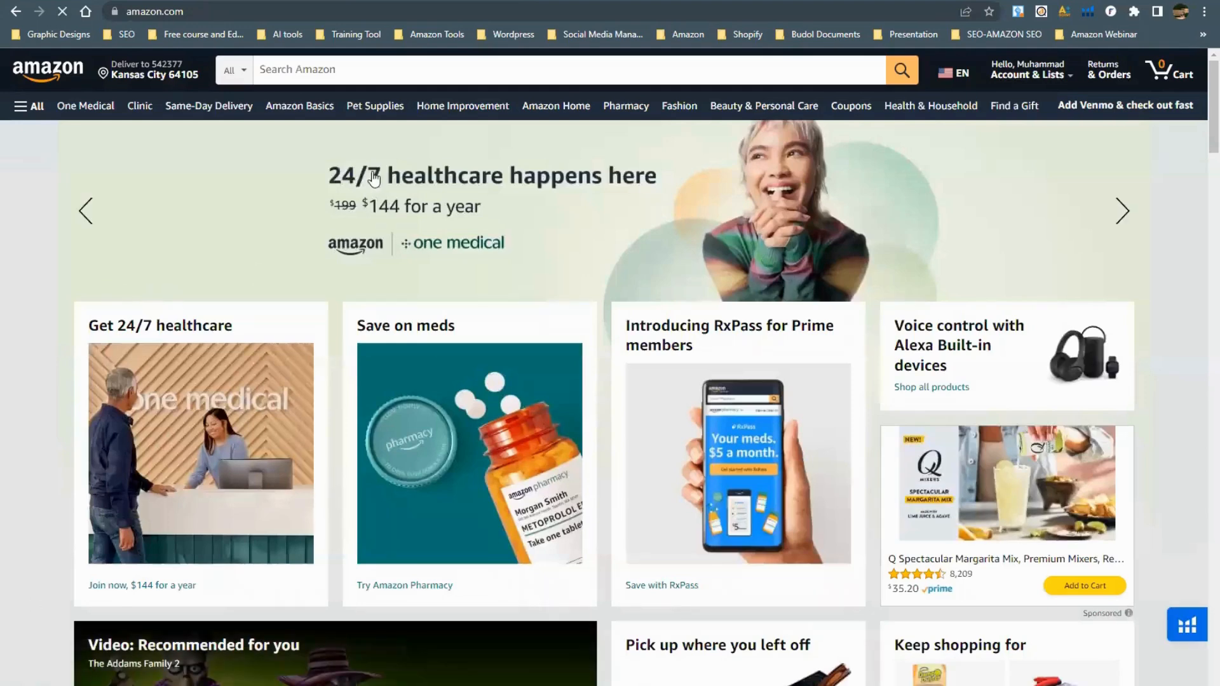
Set the search department to Pet Supplies and open that department's page.
left_click(234, 70)
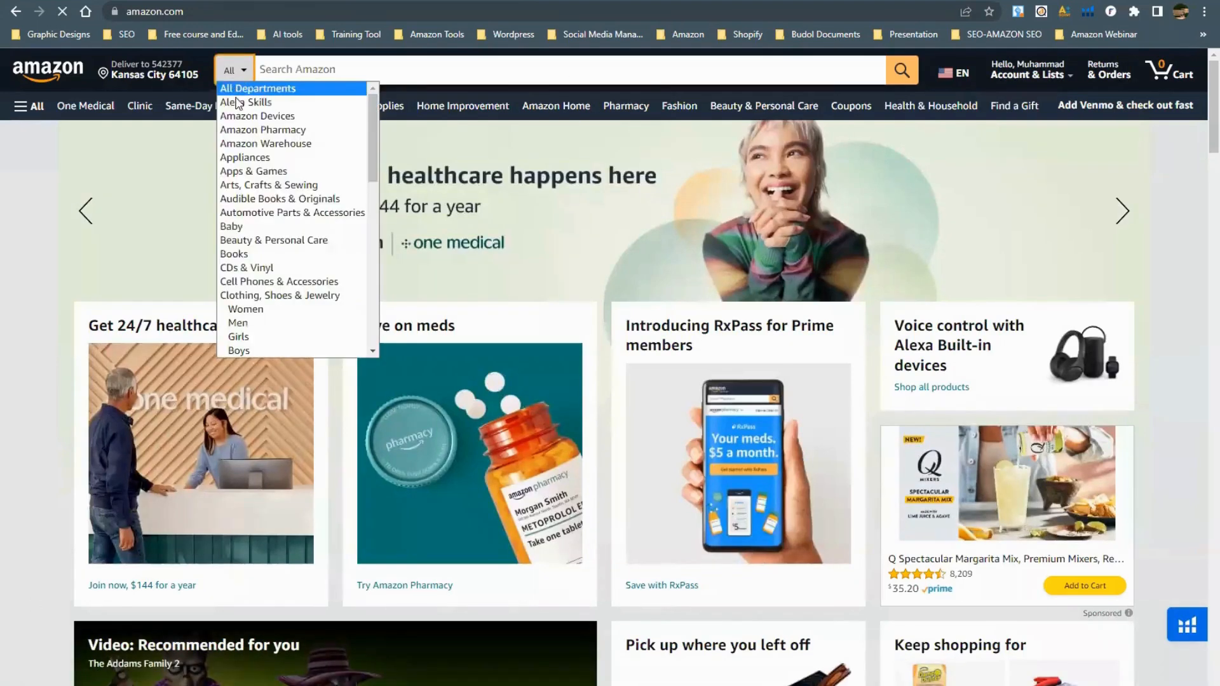
scroll(267, 190, "down", 8)
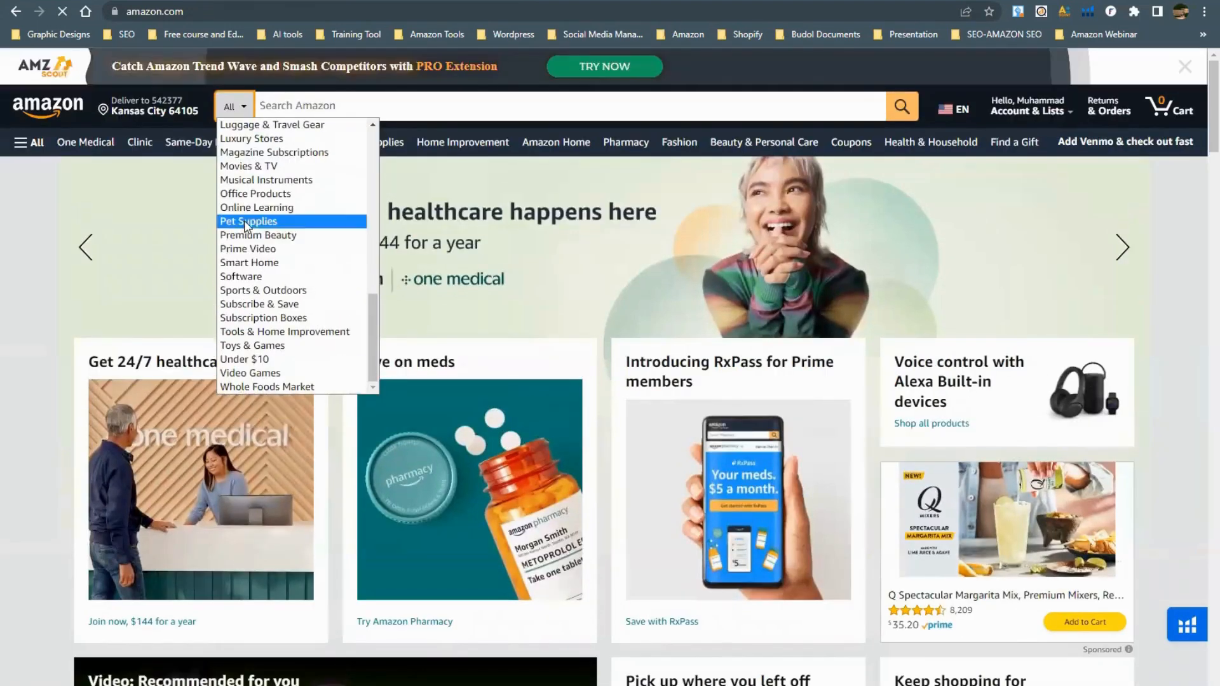
left_click(243, 221)
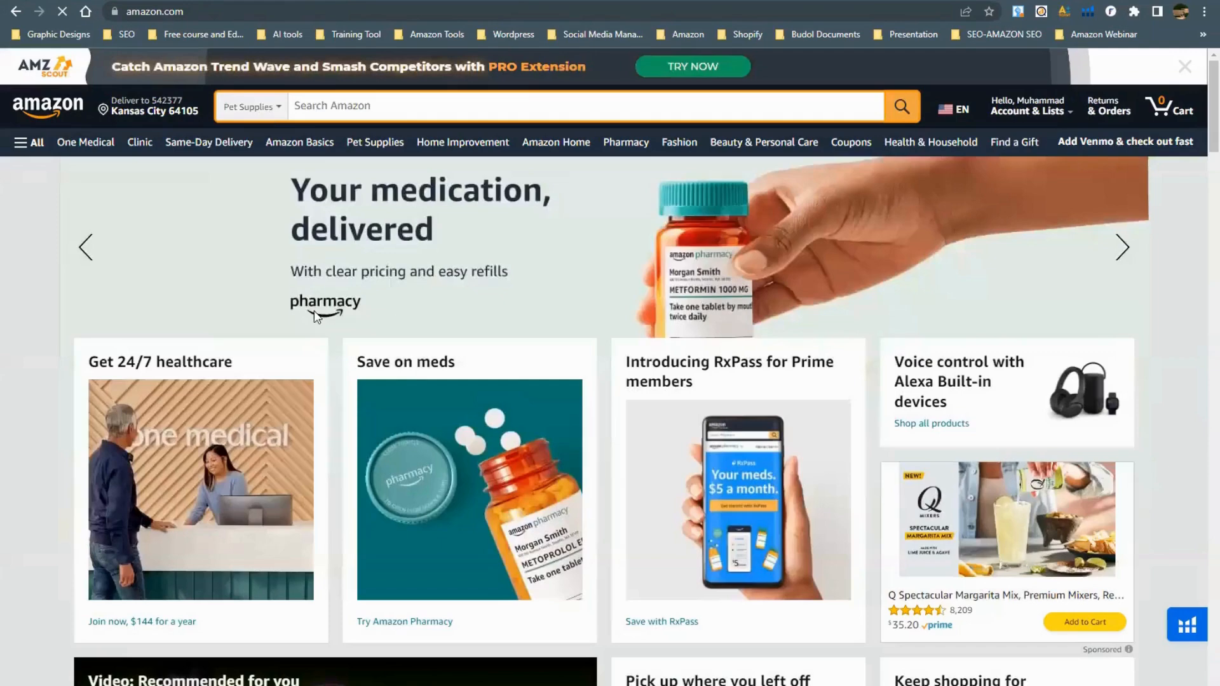
Open the Small Animals section under Shop by Pet and go to its Food featured category.
scroll(76, 303, "down", 1)
scroll(44, 275, "down", 3)
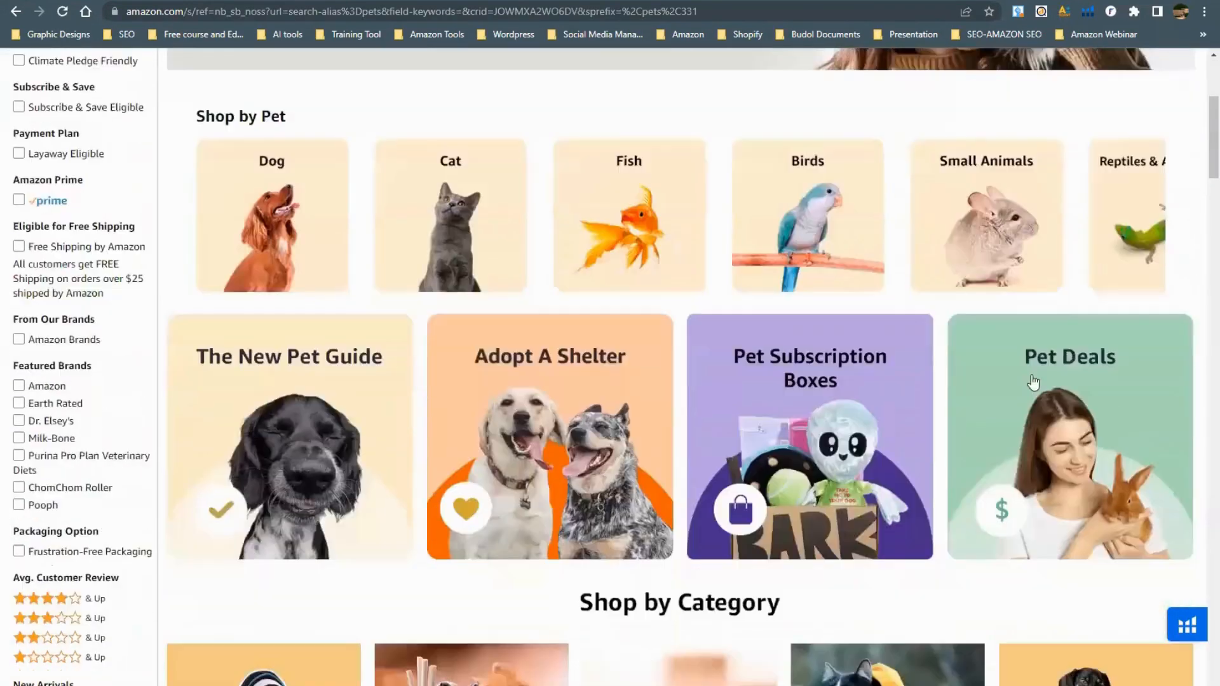
left_click(1146, 210)
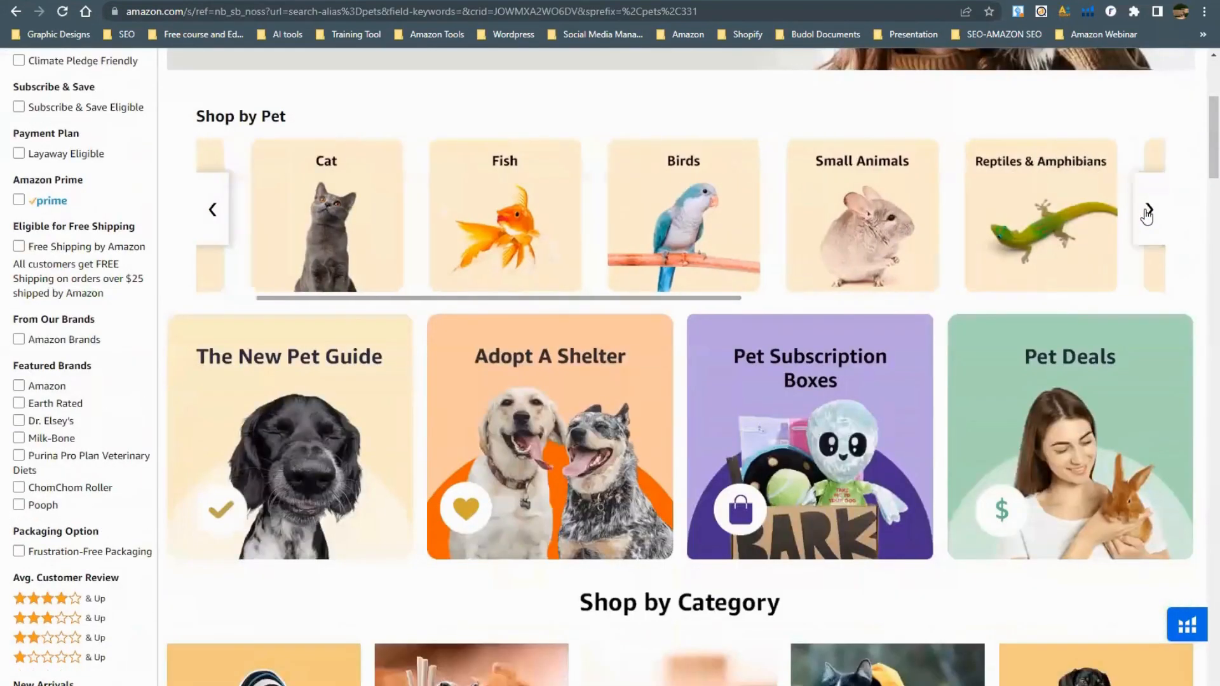
left_click(1148, 211)
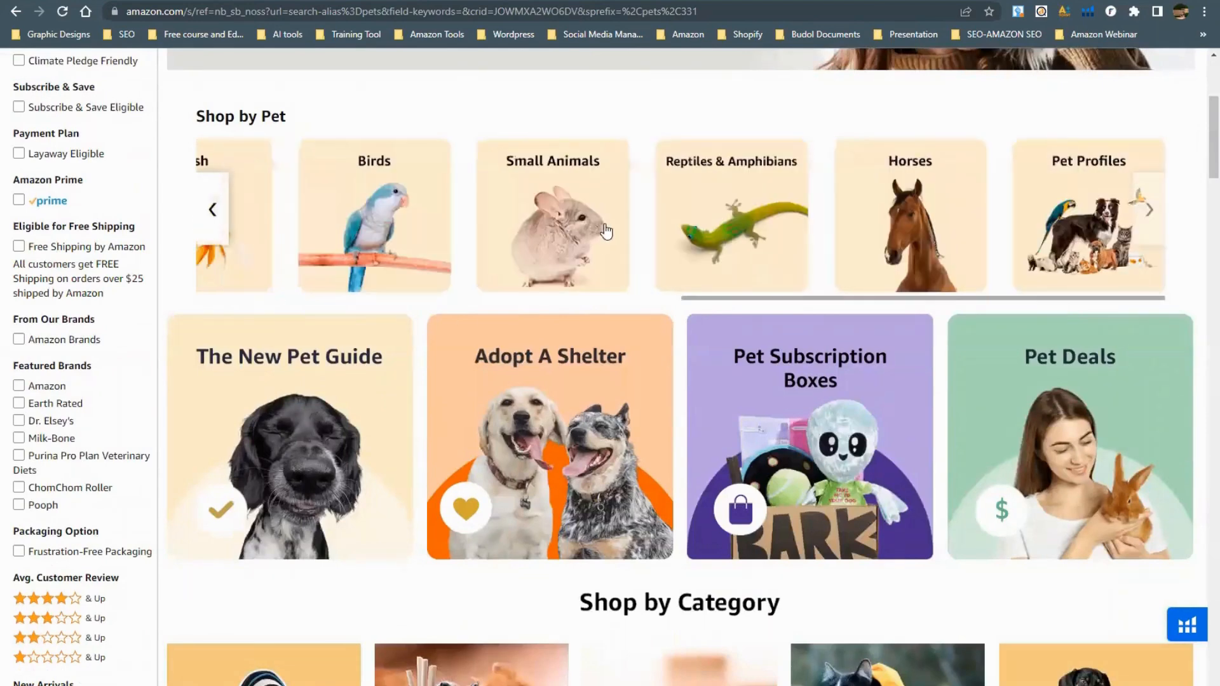
left_click(629, 270)
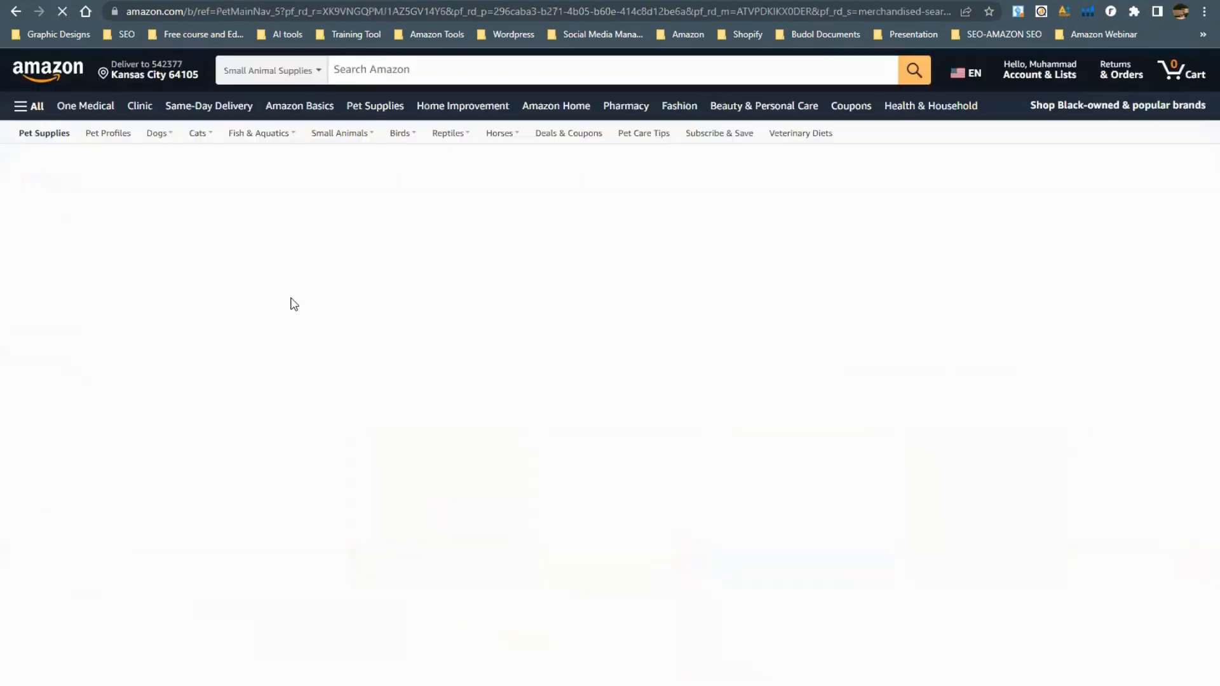
scroll(413, 310, "down", 9)
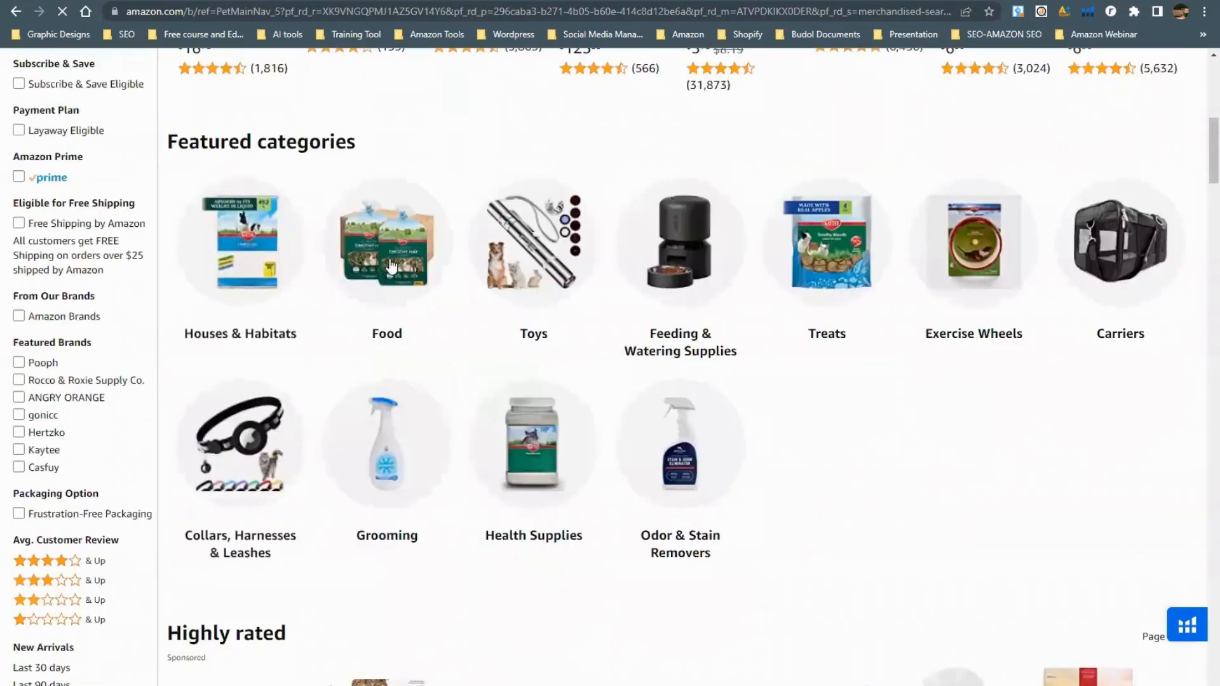
left_click(391, 267)
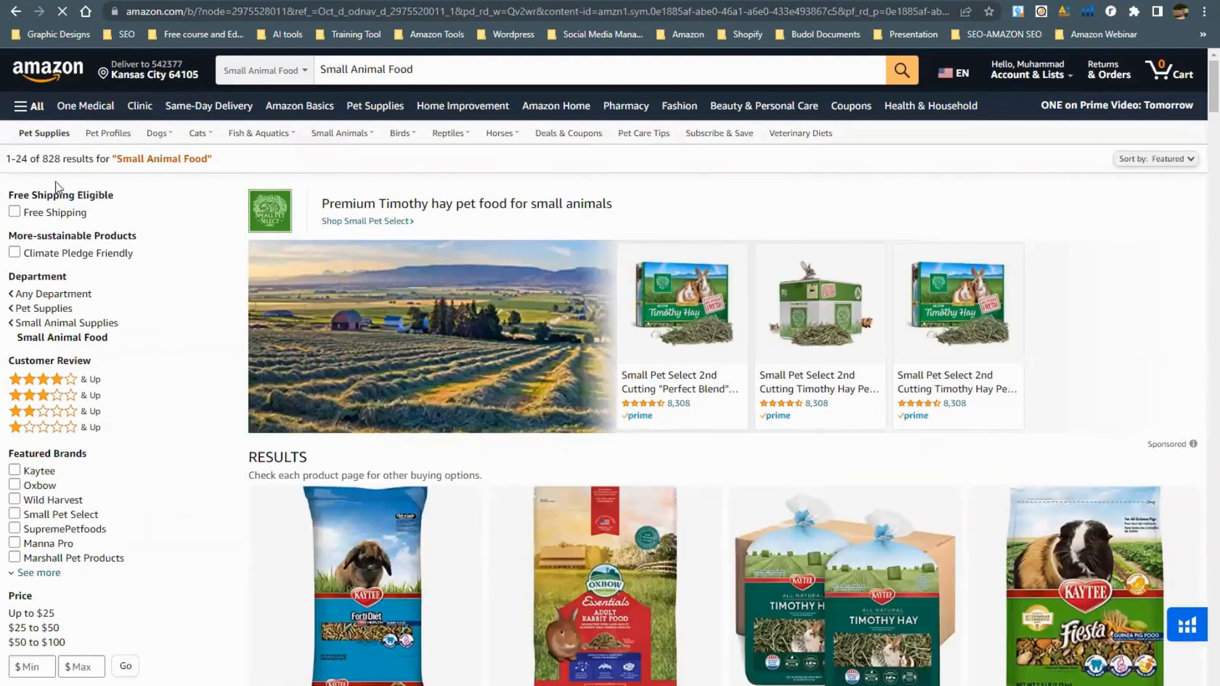
Filter the Small Animal Food results to 4 stars and up with a price range of $20 to $70.
left_click(60, 385)
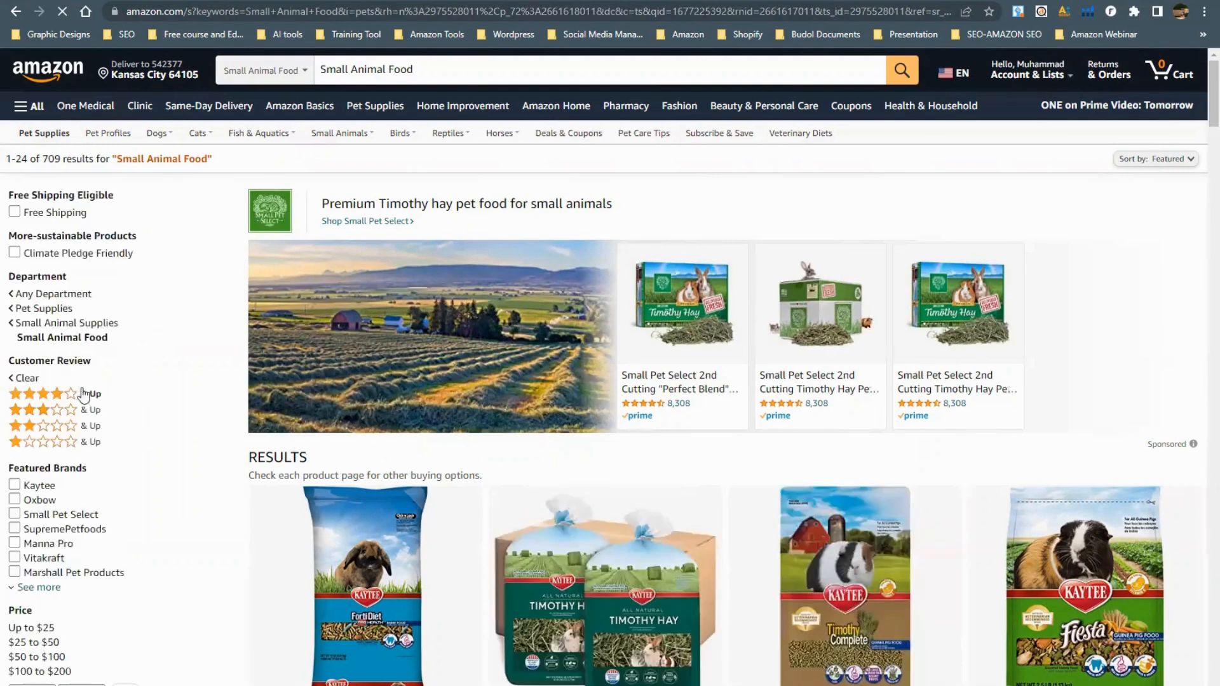
scroll(63, 485, "down", 2)
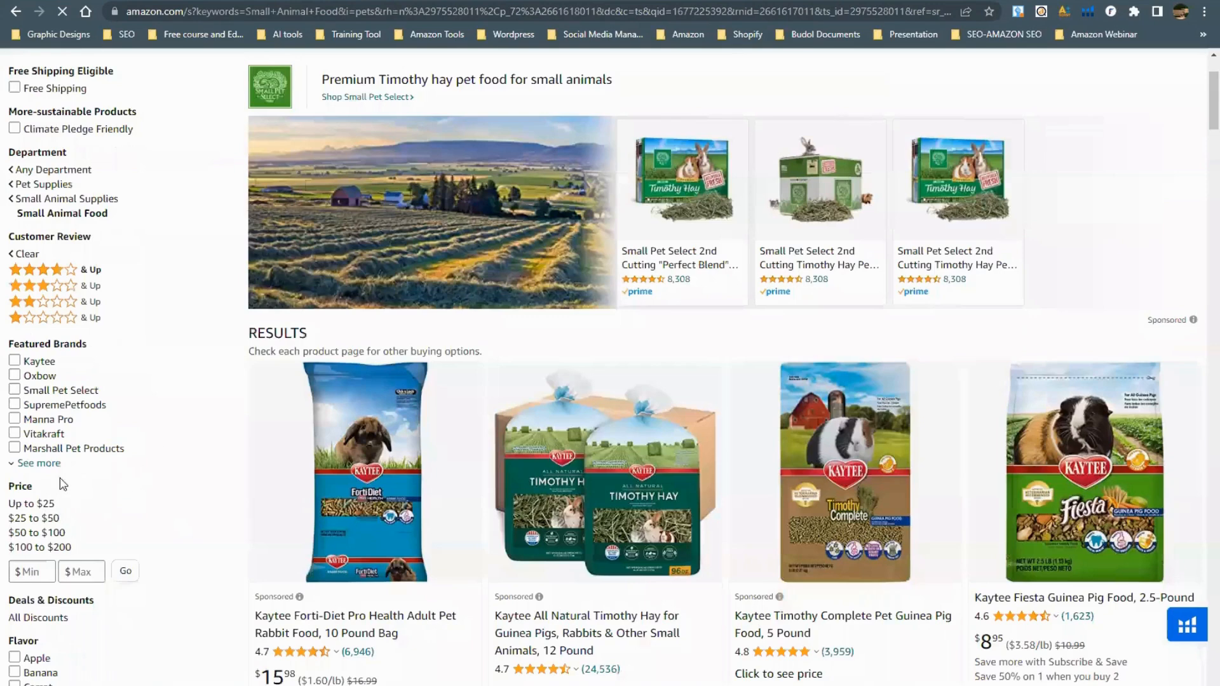
scroll(28, 416, "down", 3)
left_click(30, 406)
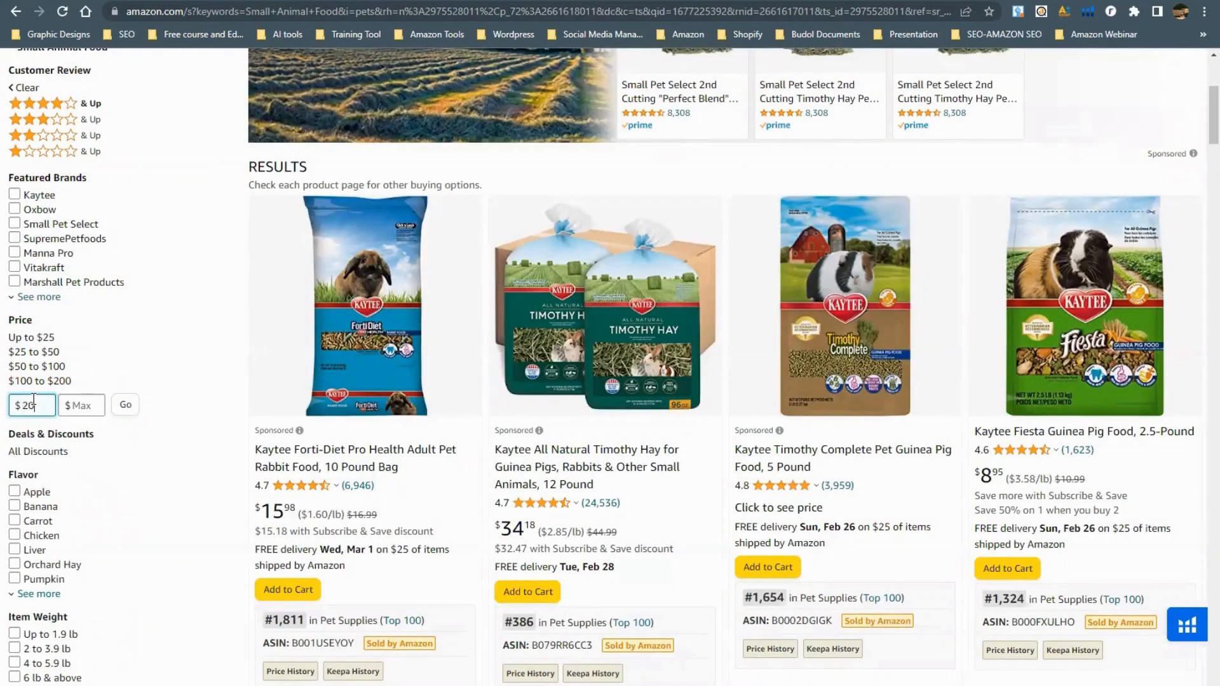
left_click(83, 407)
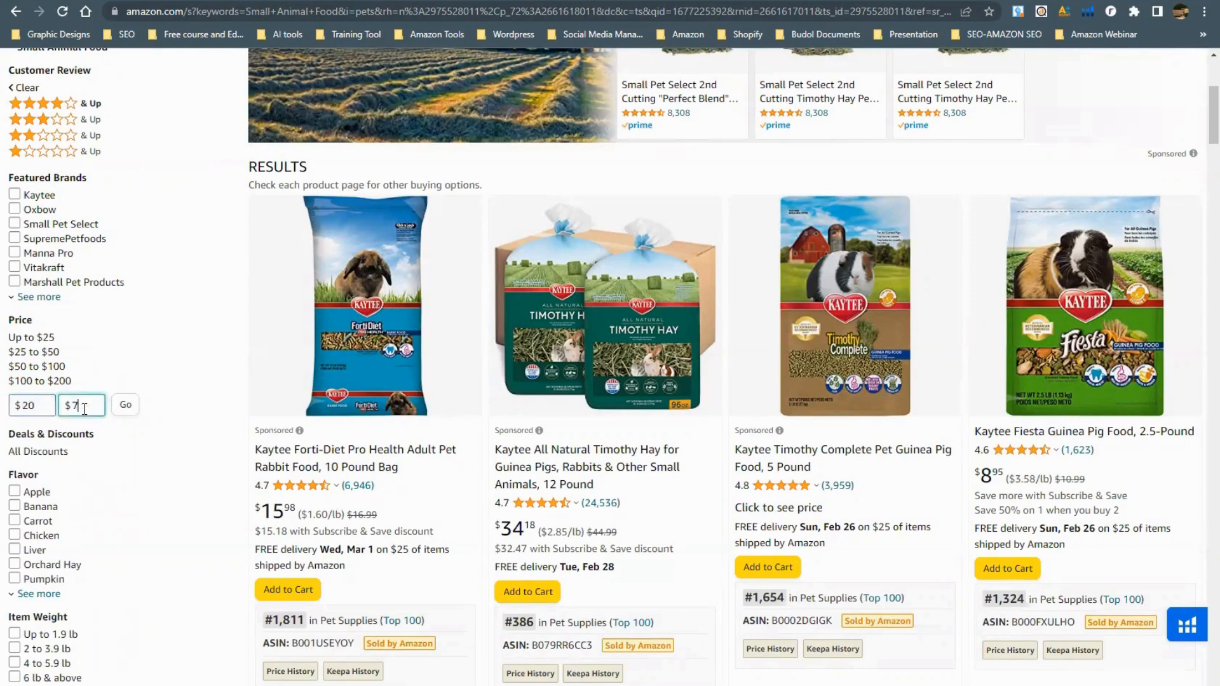
left_click(125, 409)
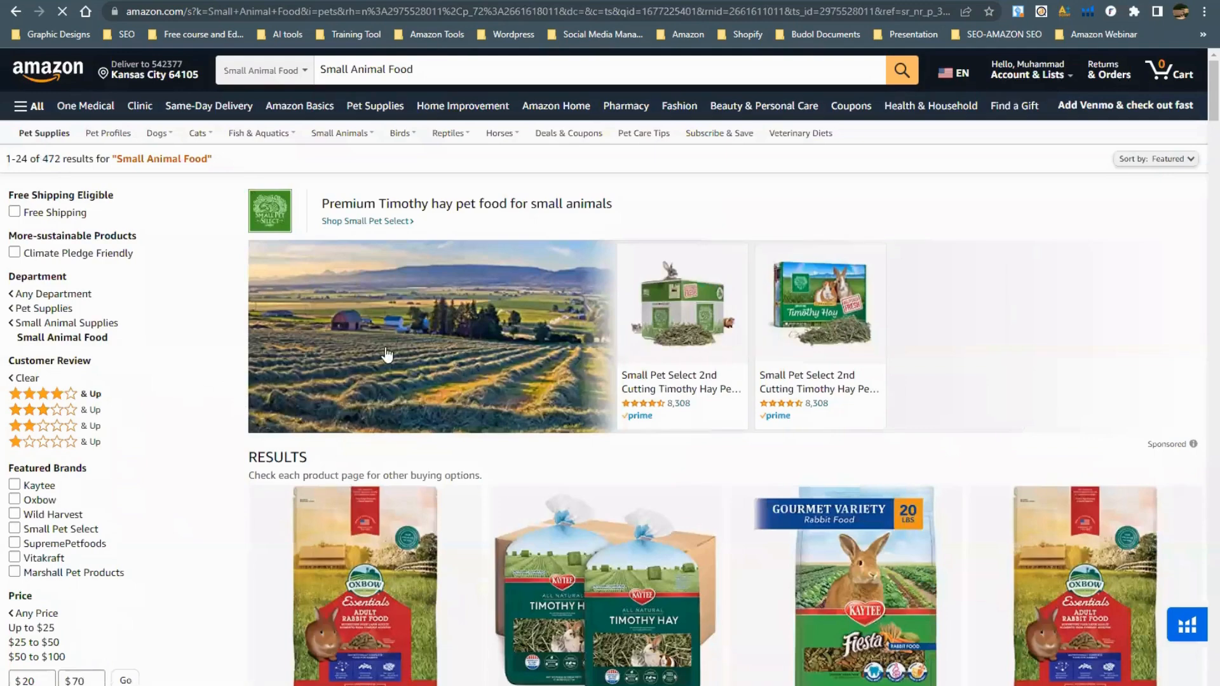
Check the seller tags of the filtered results and open the Higgins Sunburst Gourmet Chinchilla Food Mix (6 Lb) product page.
scroll(488, 304, "down", 4)
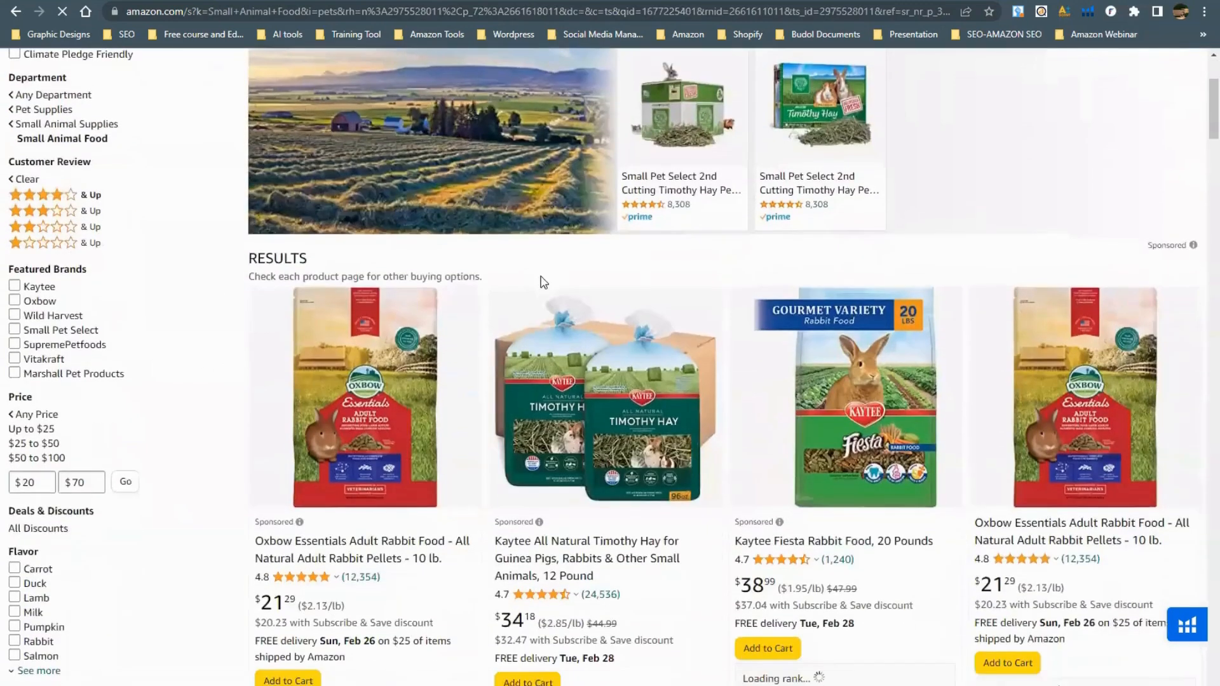
scroll(232, 347, "down", 3)
left_click(920, 403)
scroll(523, 273, "down", 2)
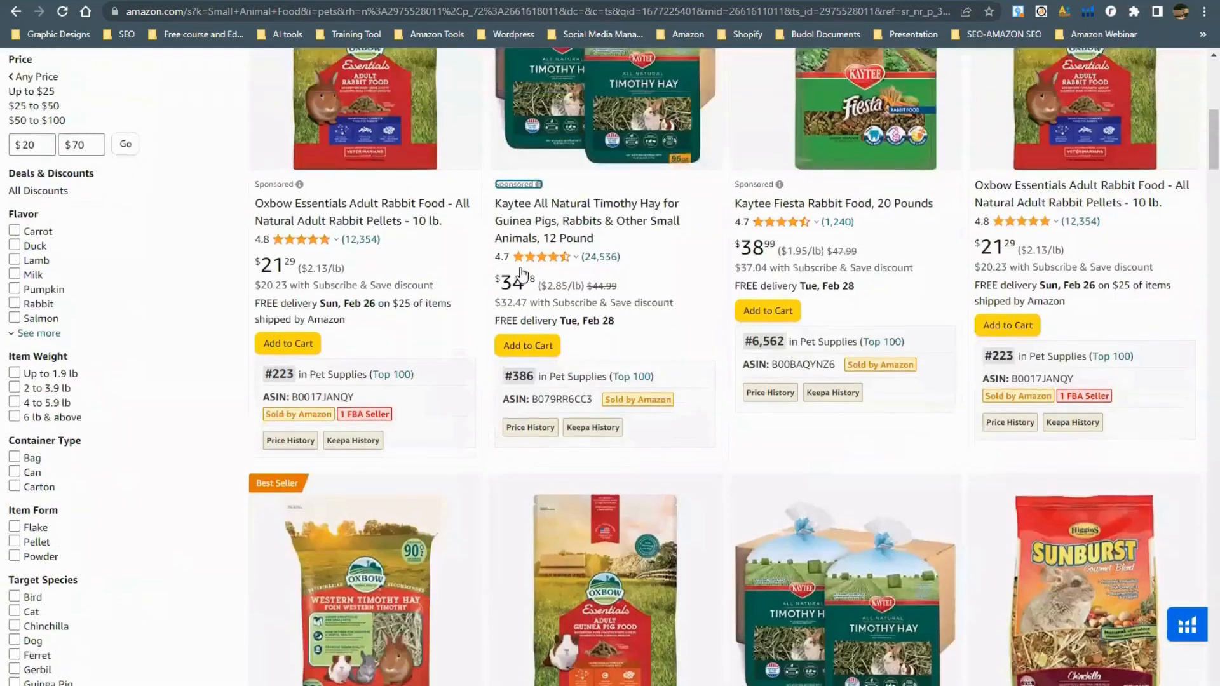
scroll(192, 330, "up", 3)
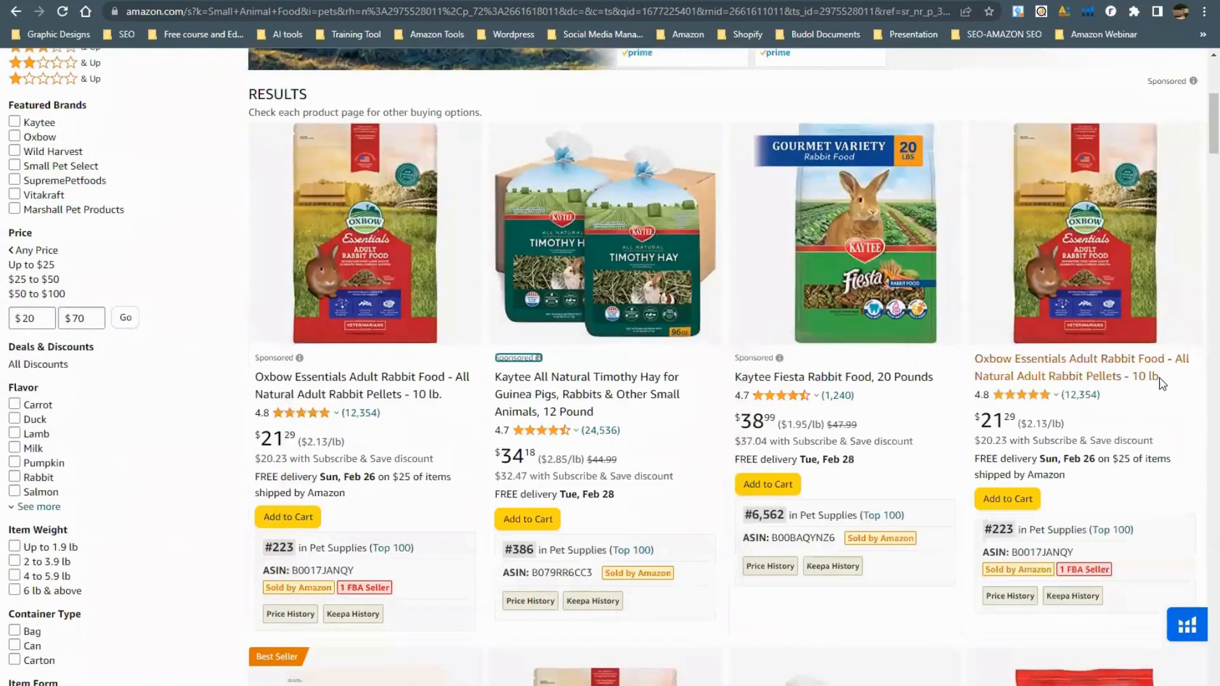
scroll(1137, 413, "down", 3)
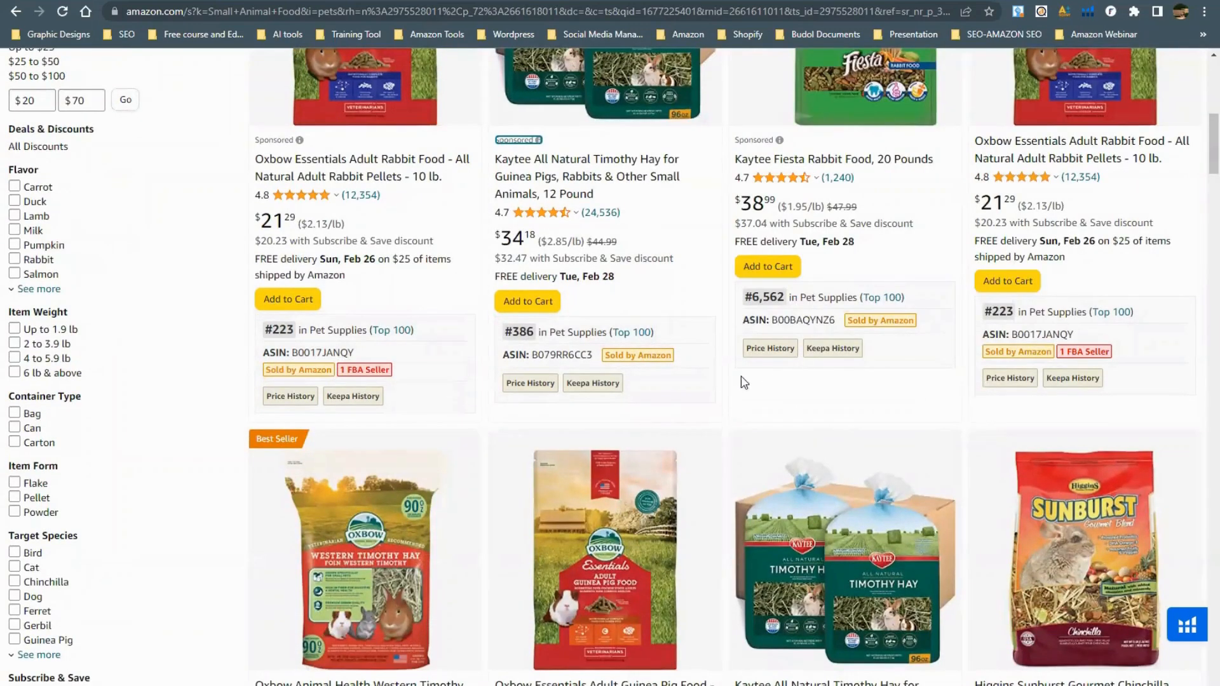
scroll(299, 480, "down", 1)
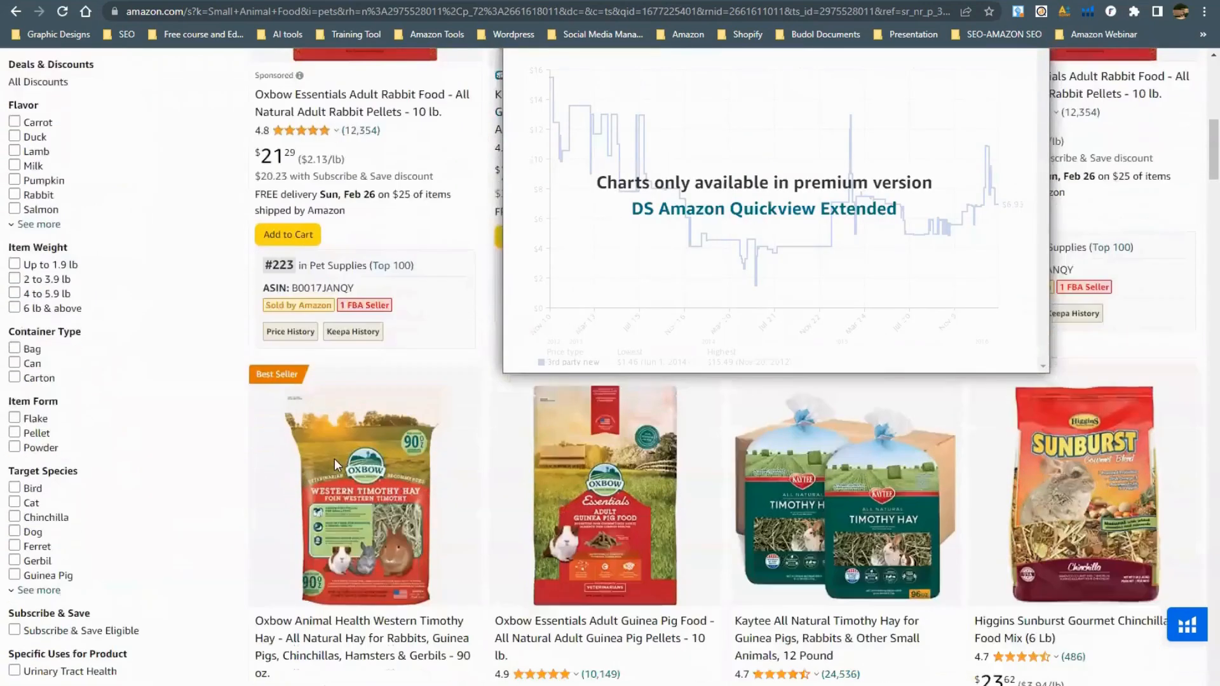
scroll(335, 465, "down", 3)
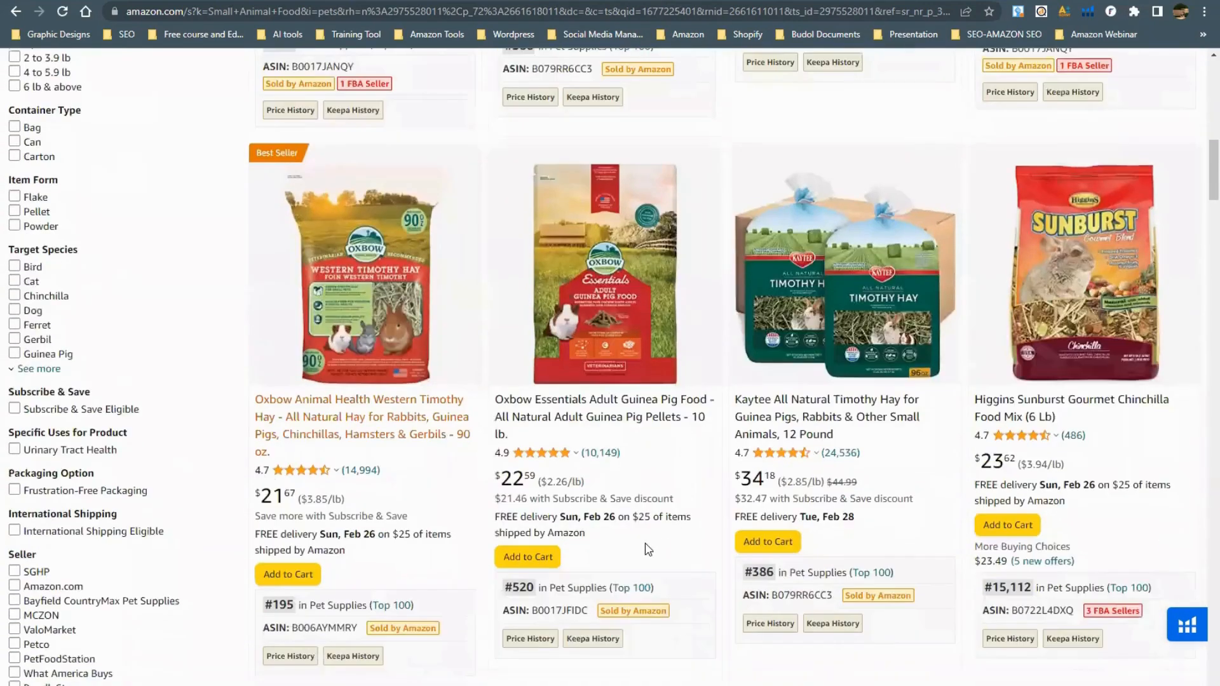
scroll(915, 550, "down", 1)
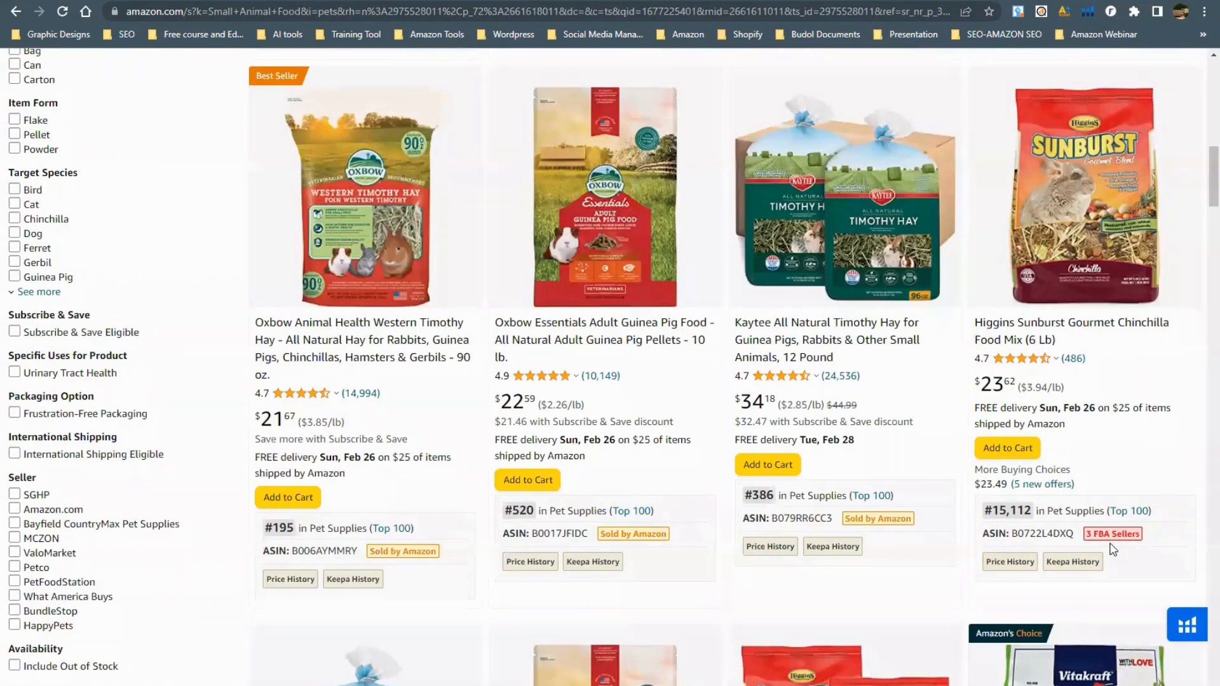
left_click(1091, 206)
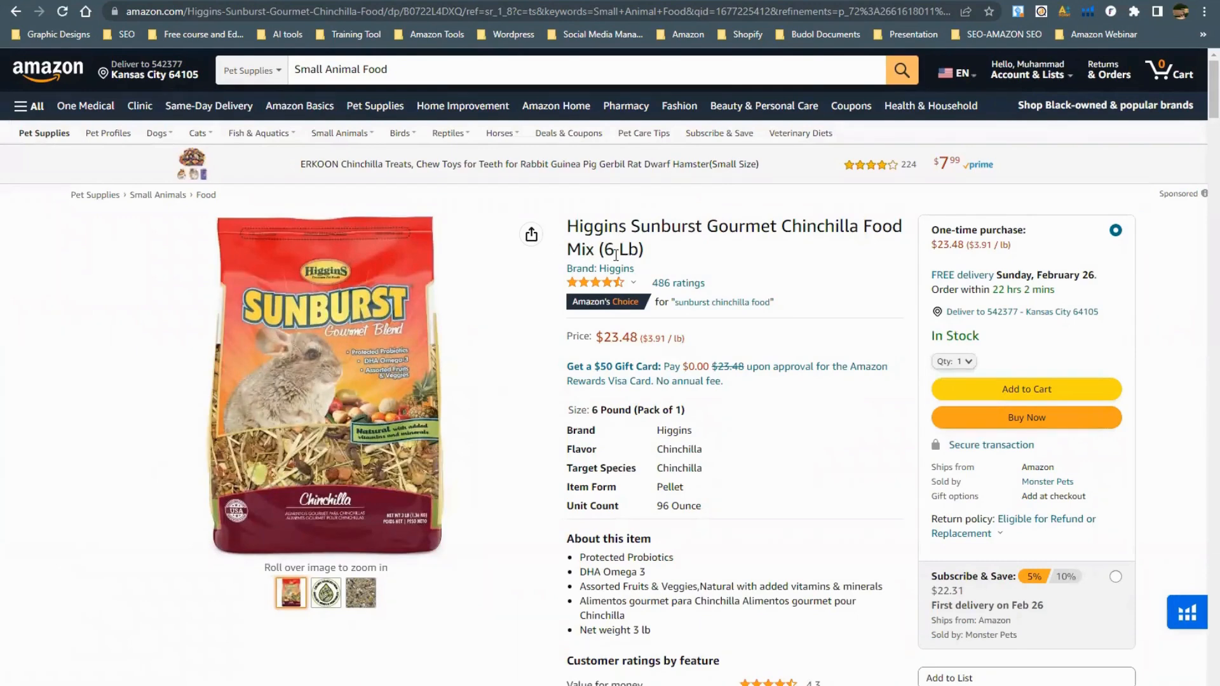
Review the chinchilla food's product details and other sellers, comparing them with the Sample Client Criteria slide in Canva.
scroll(600, 273, "down", 2)
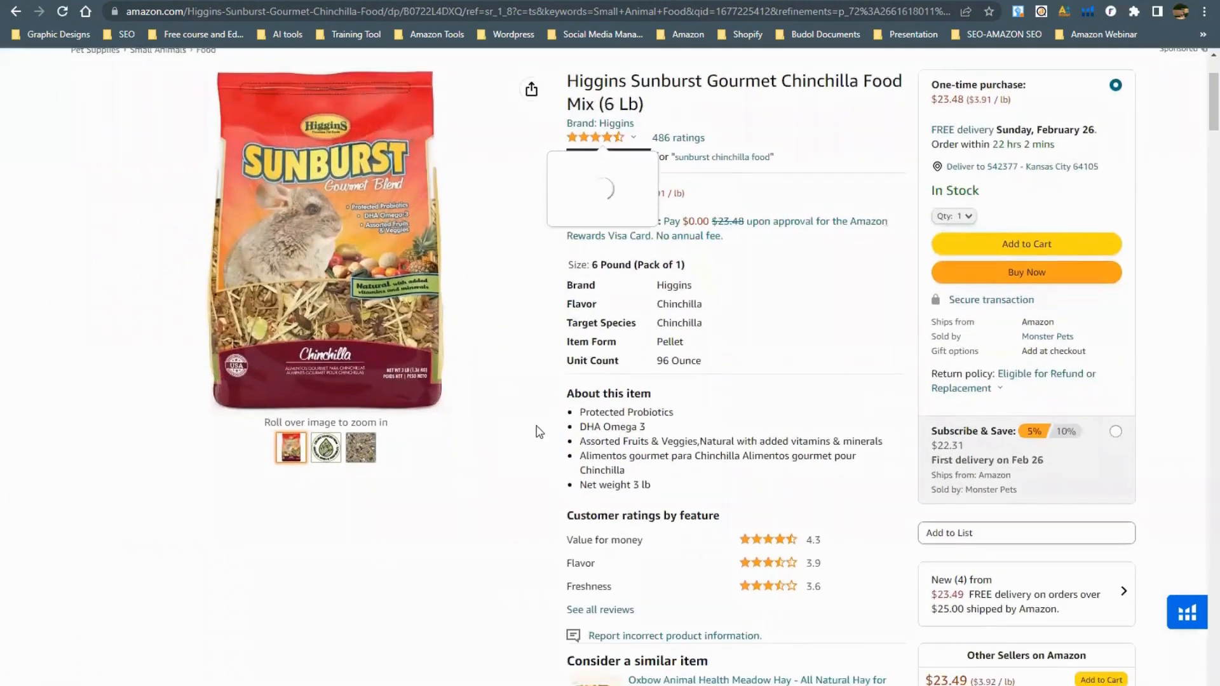
scroll(521, 435, "down", 5)
scroll(342, 349, "up", 4)
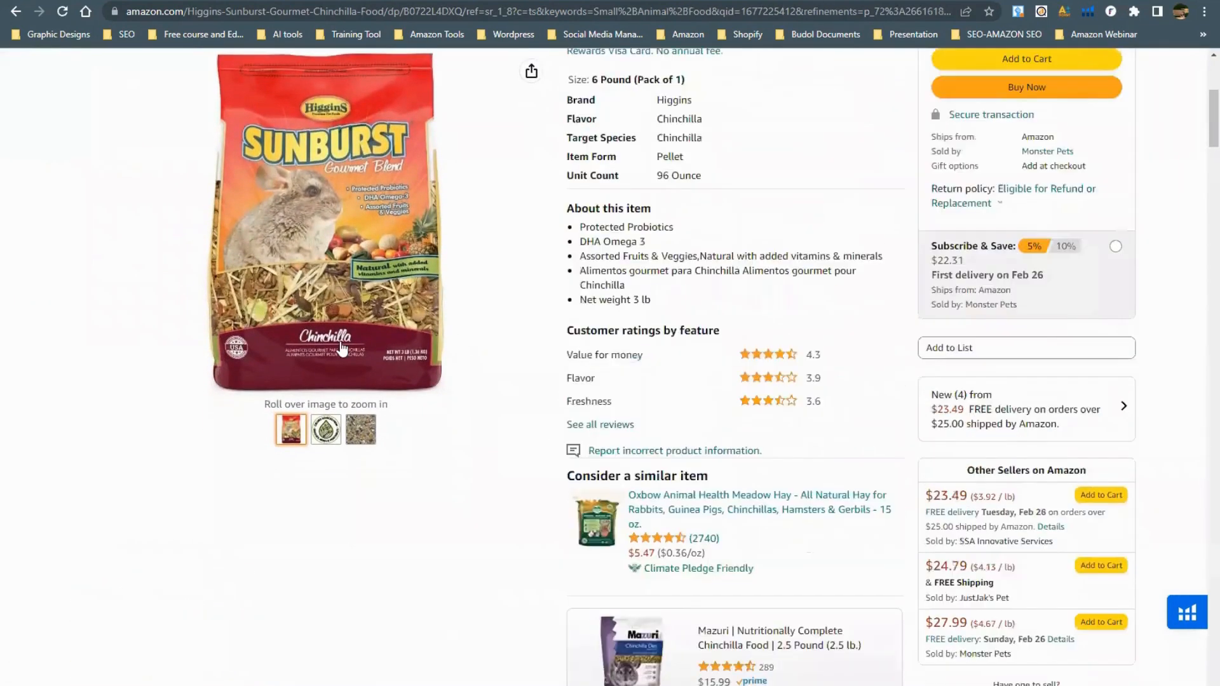
key("alt+Tab")
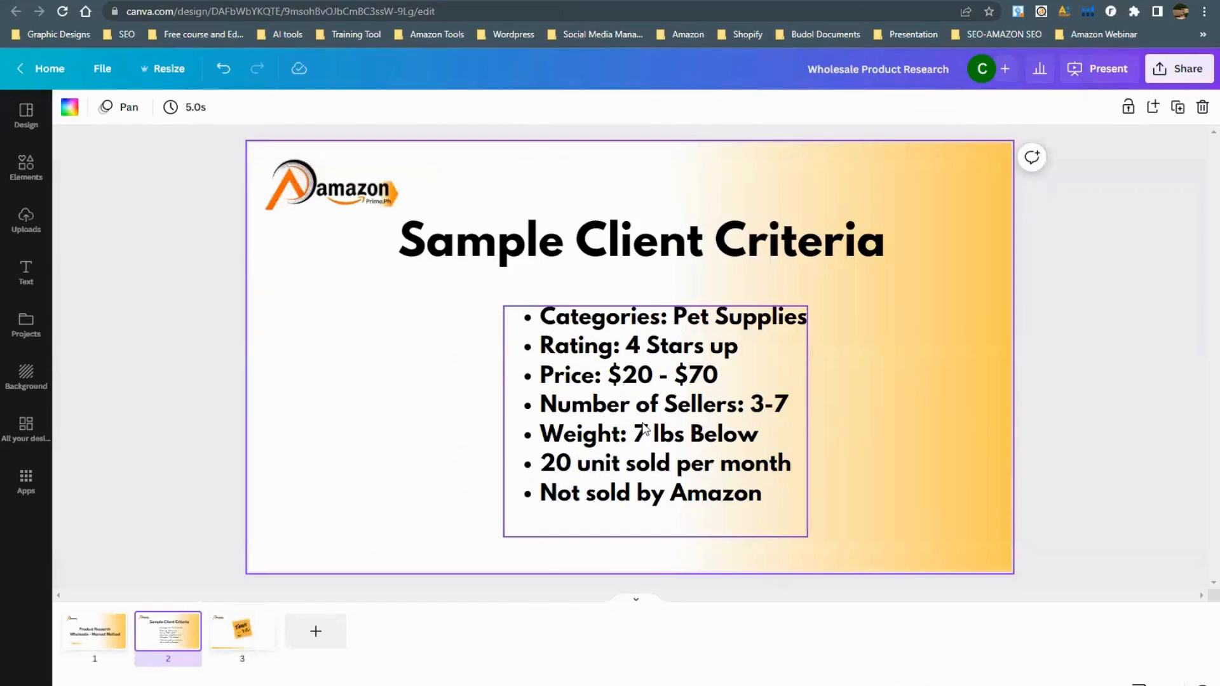
left_click(554, 1)
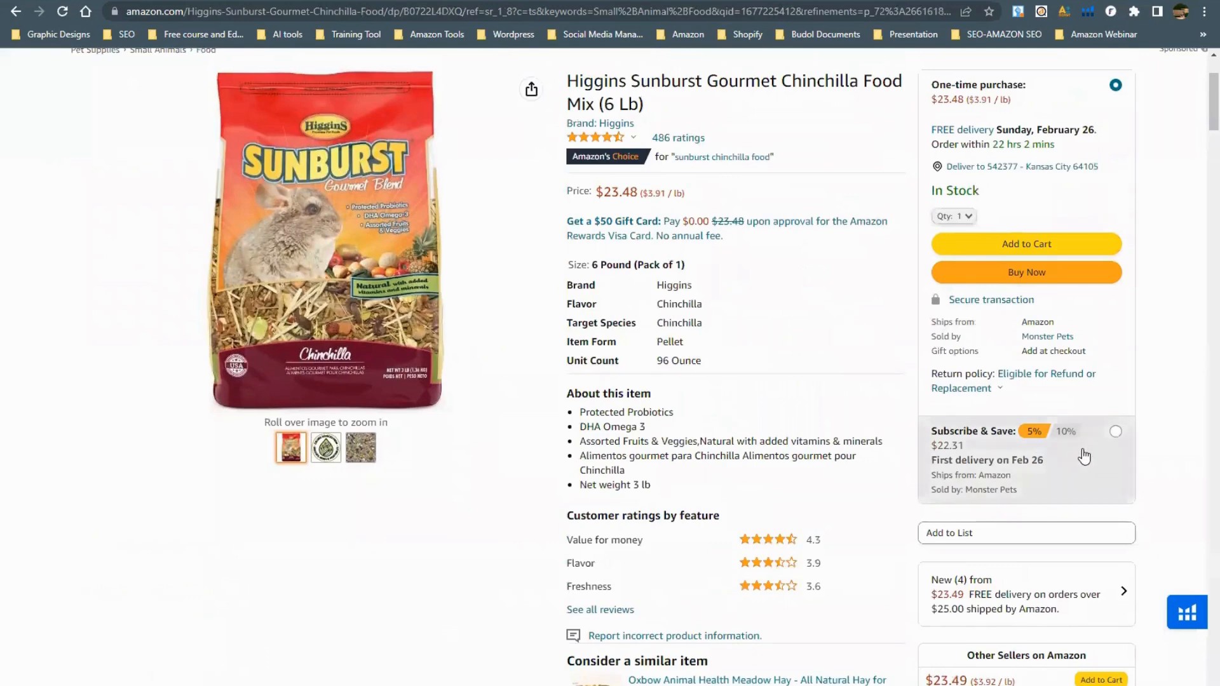
scroll(1084, 456, "down", 3)
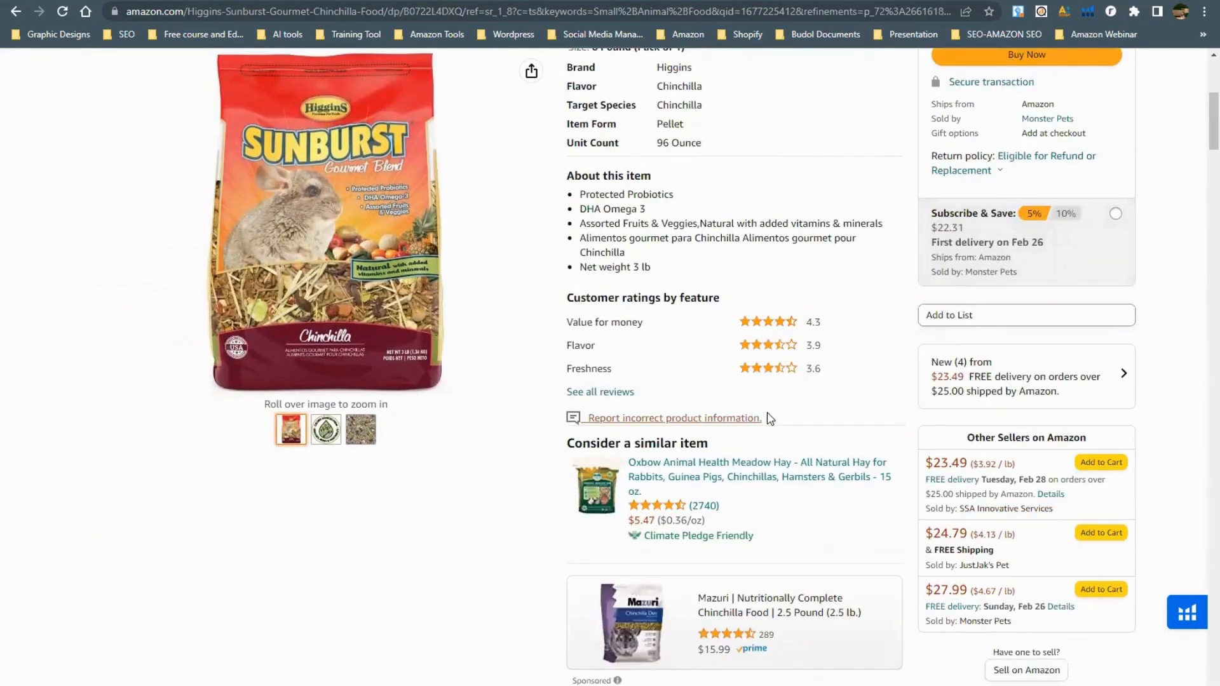
scroll(767, 418, "up", 2)
Open a blank Notepad window and place it beside the product details without covering the item description.
key("super")
type("not")
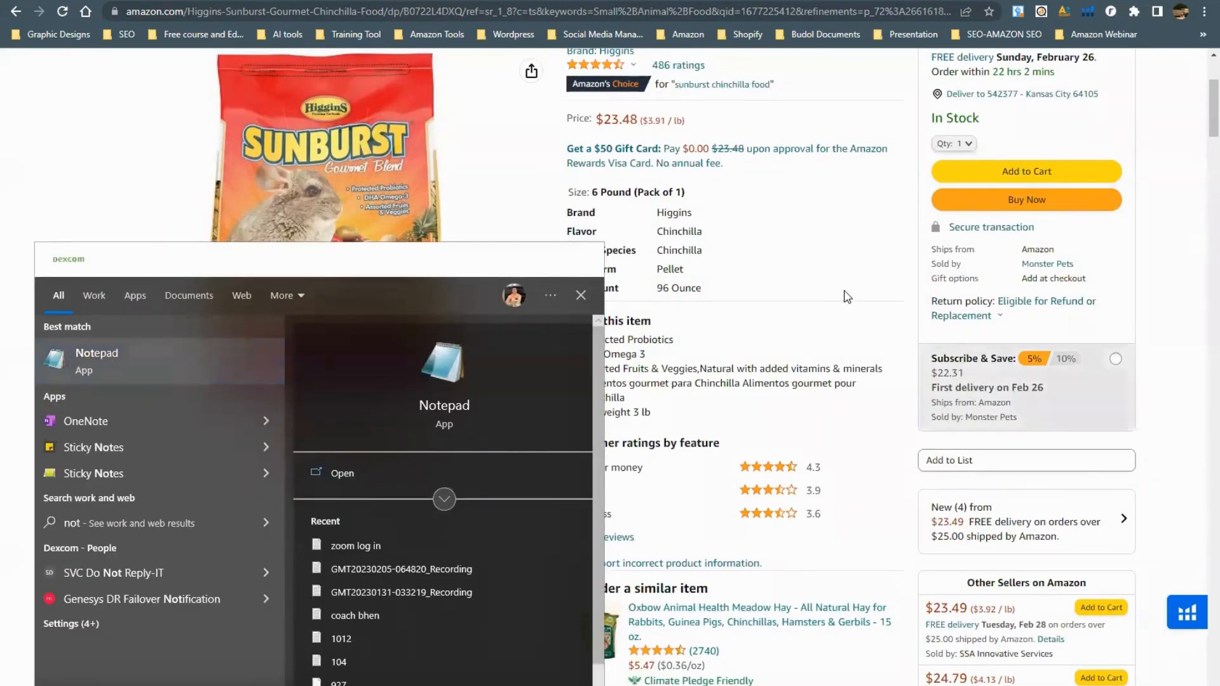
key("Return")
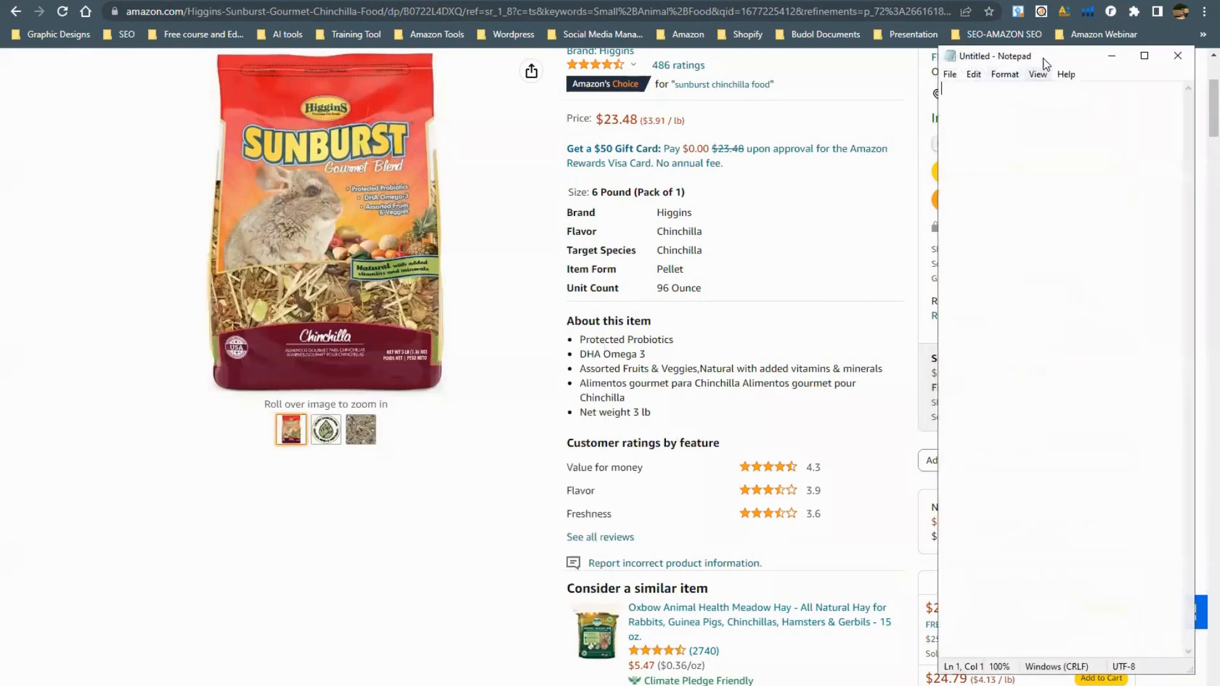
left_click_drag(1043, 48, 1059, 216)
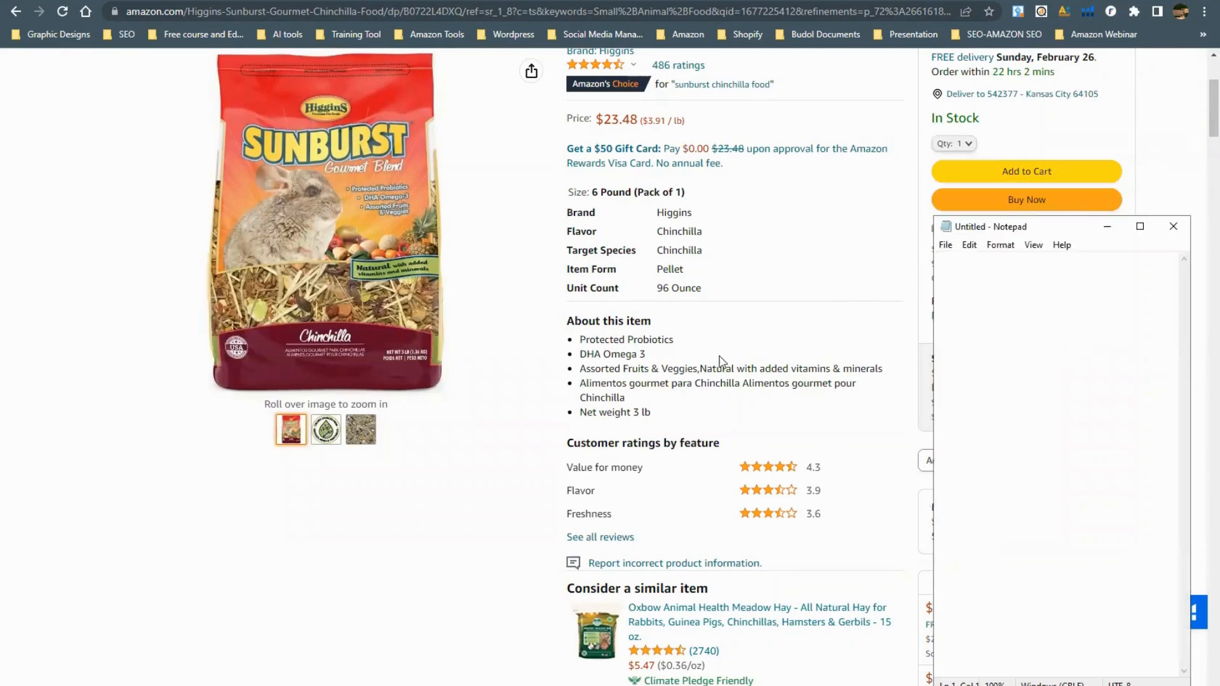
scroll(725, 350, "up", 1)
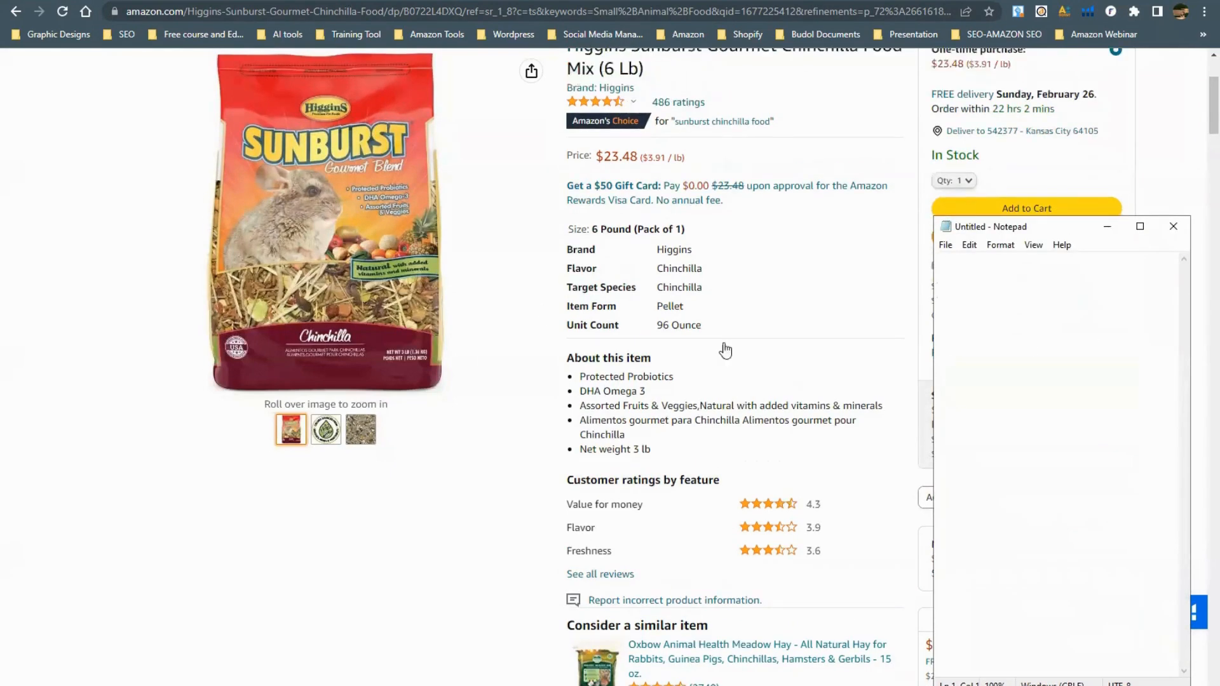
Write "Buy Box Price - 23.48" as the first line of the Notepad notes.
scroll(725, 350, "up", 3)
mouse_move(607, 301)
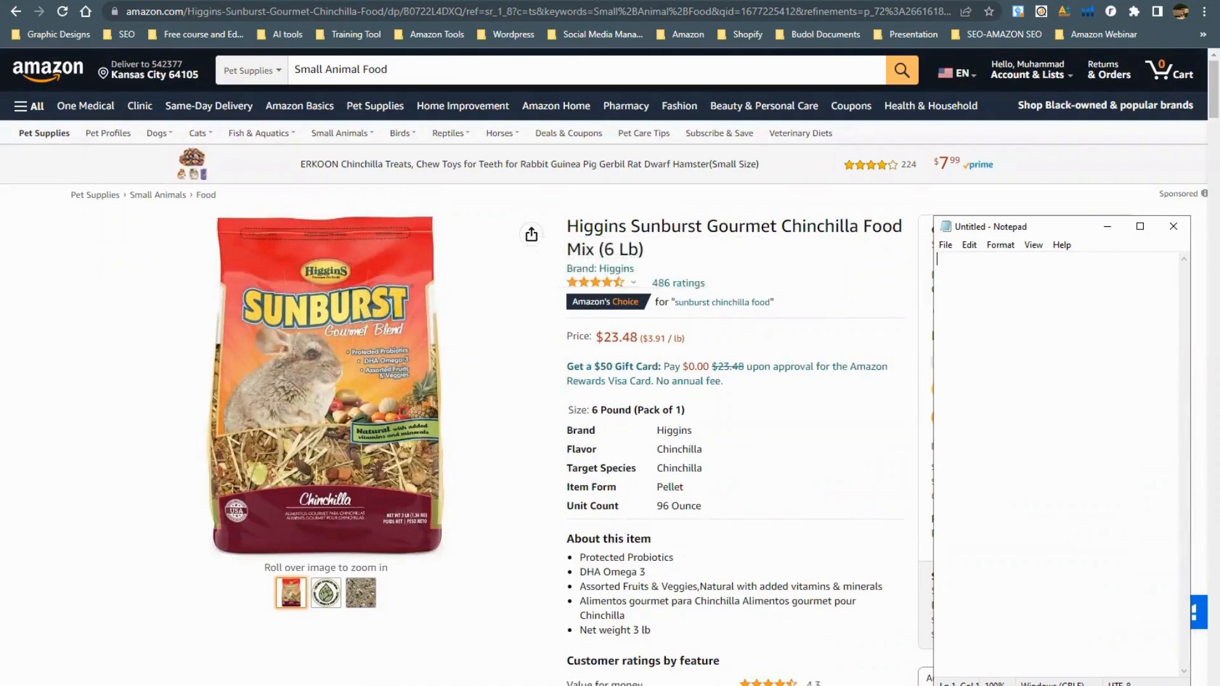
type("23")
type("Buy Box ")
type("P")
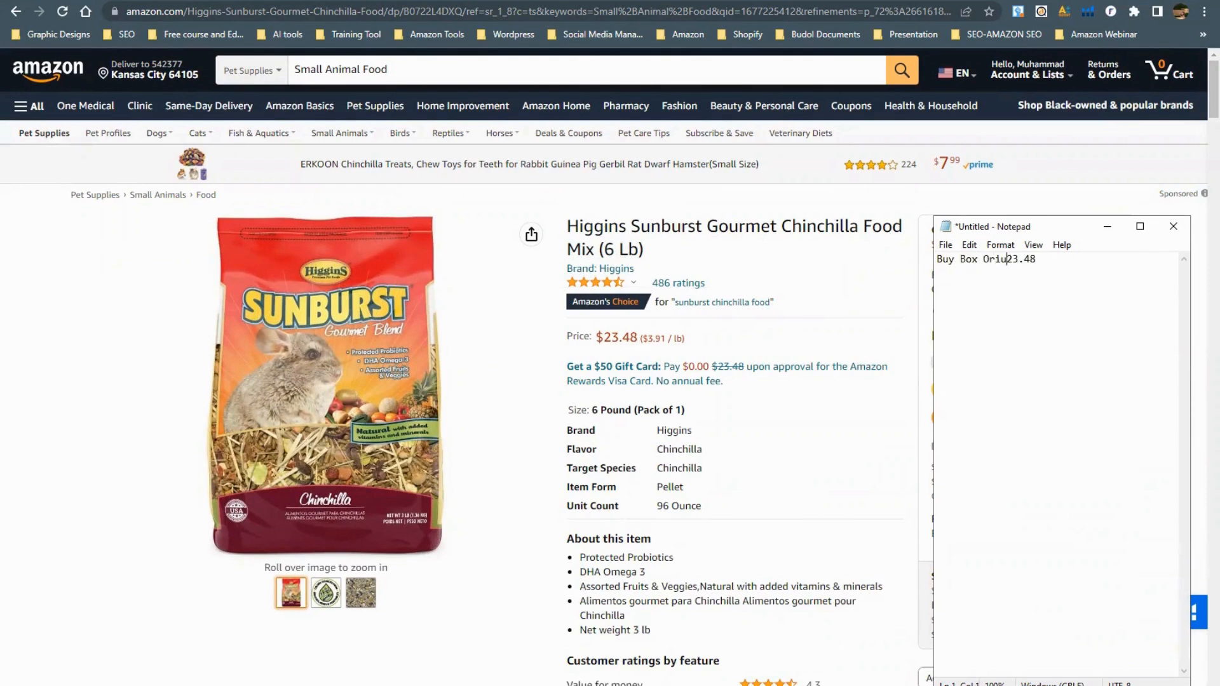
type("rice -")
Add unfilled "Highest Buy Box Price Limit -" and "Lowest Buy Box Price limit -" lines to the notes, with blank lines separating them from the Buy Box price.
type("hets")
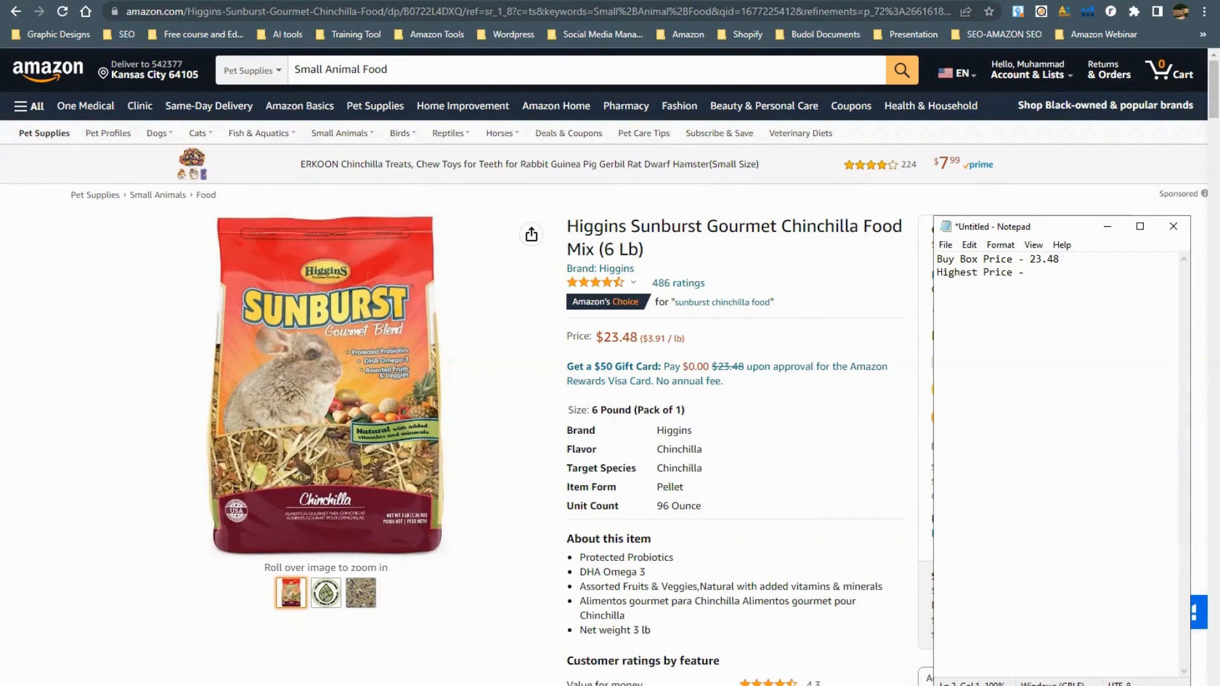
type("Bu")
type("y Bi")
type("x")
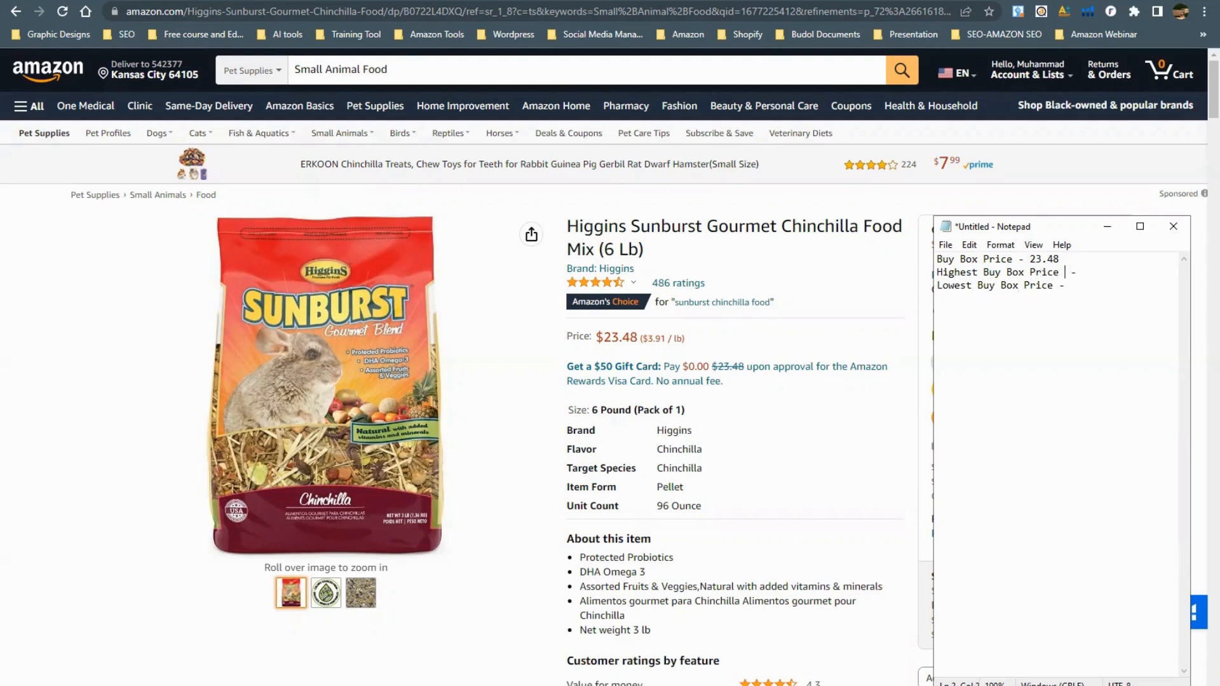
type("Limit")
double_click(1055, 258)
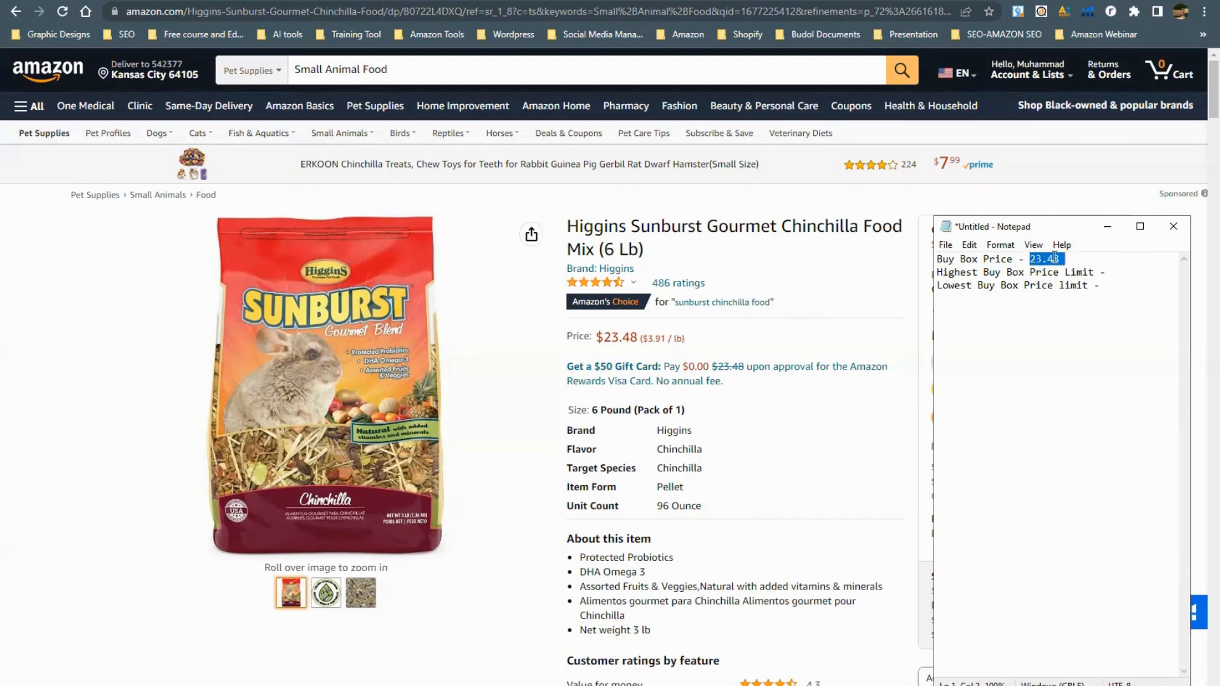
left_click(1082, 259)
key("Return")
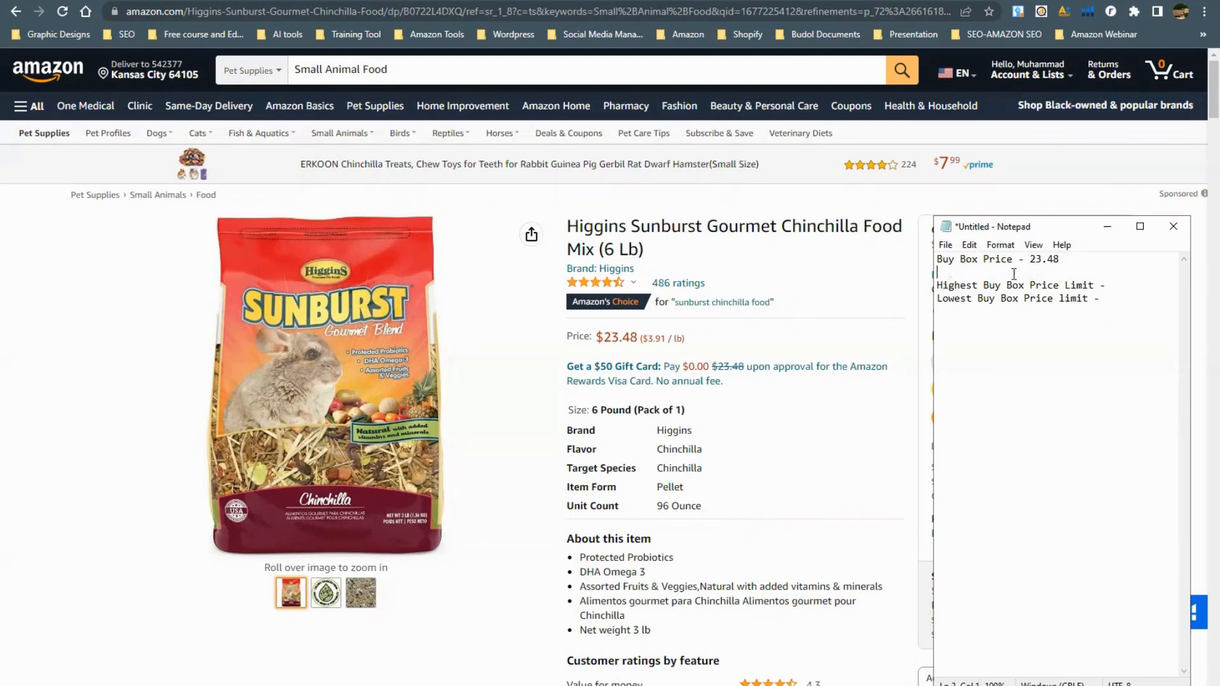
key("Return")
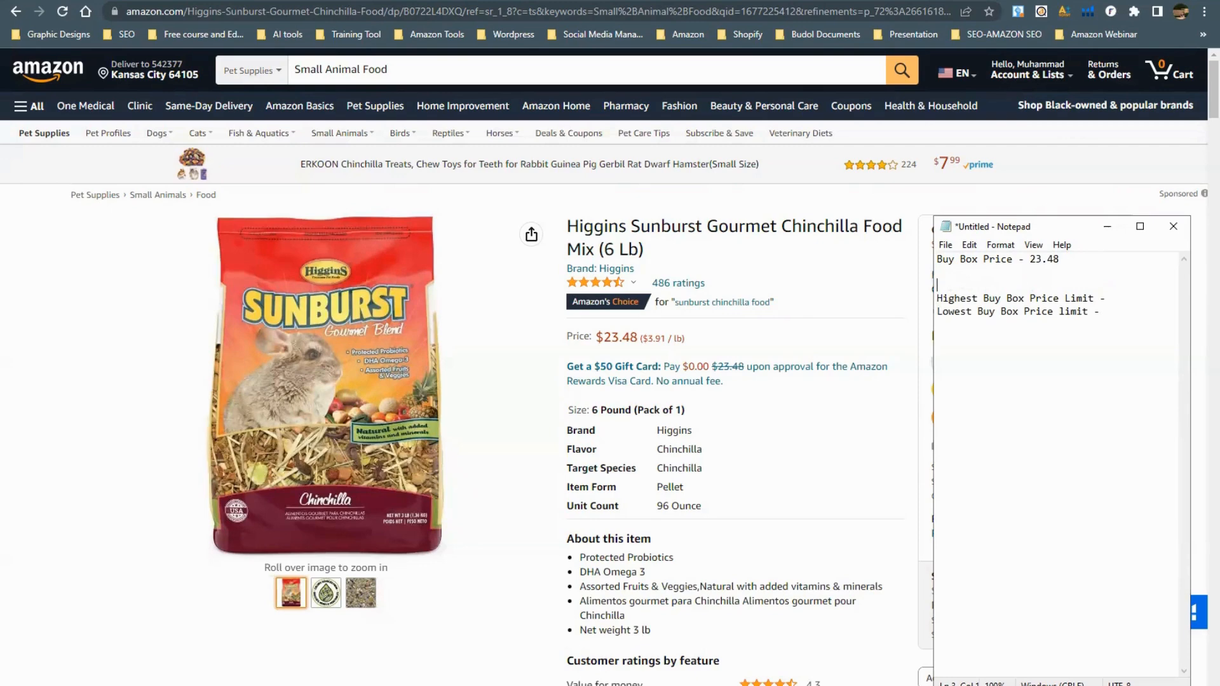
Open Calculator beside the notes and compute 2% of the 23.48 Buy Box price.
key("super")
type("cal")
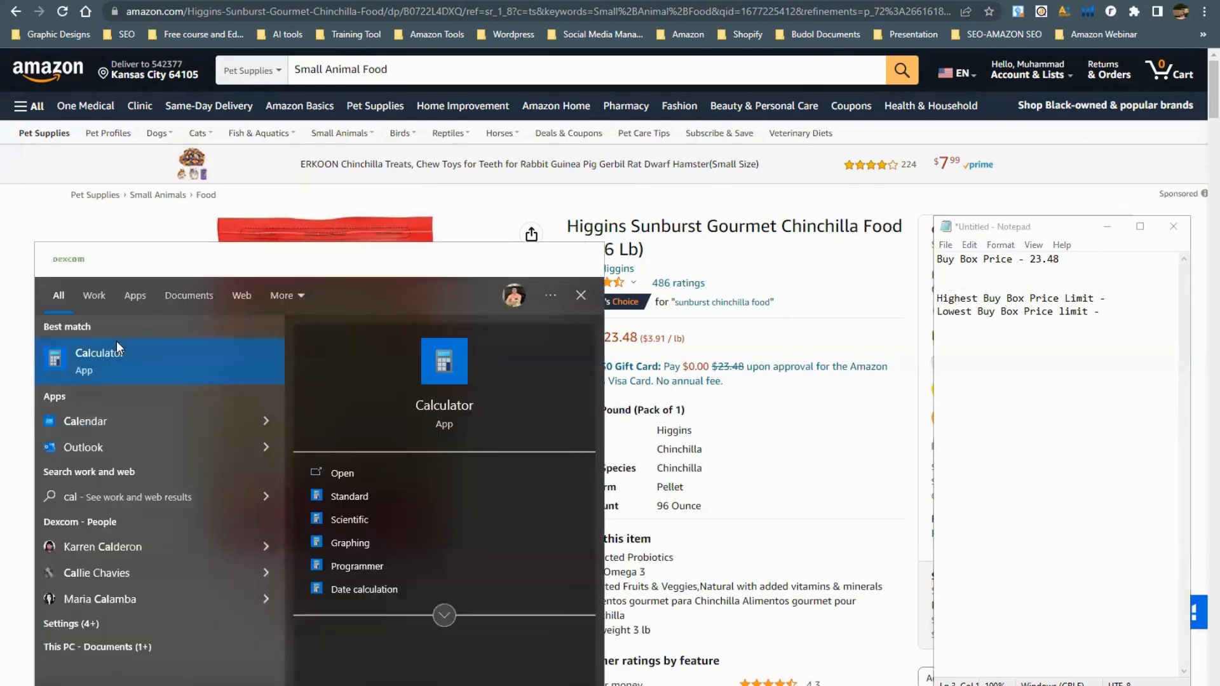
key("Return")
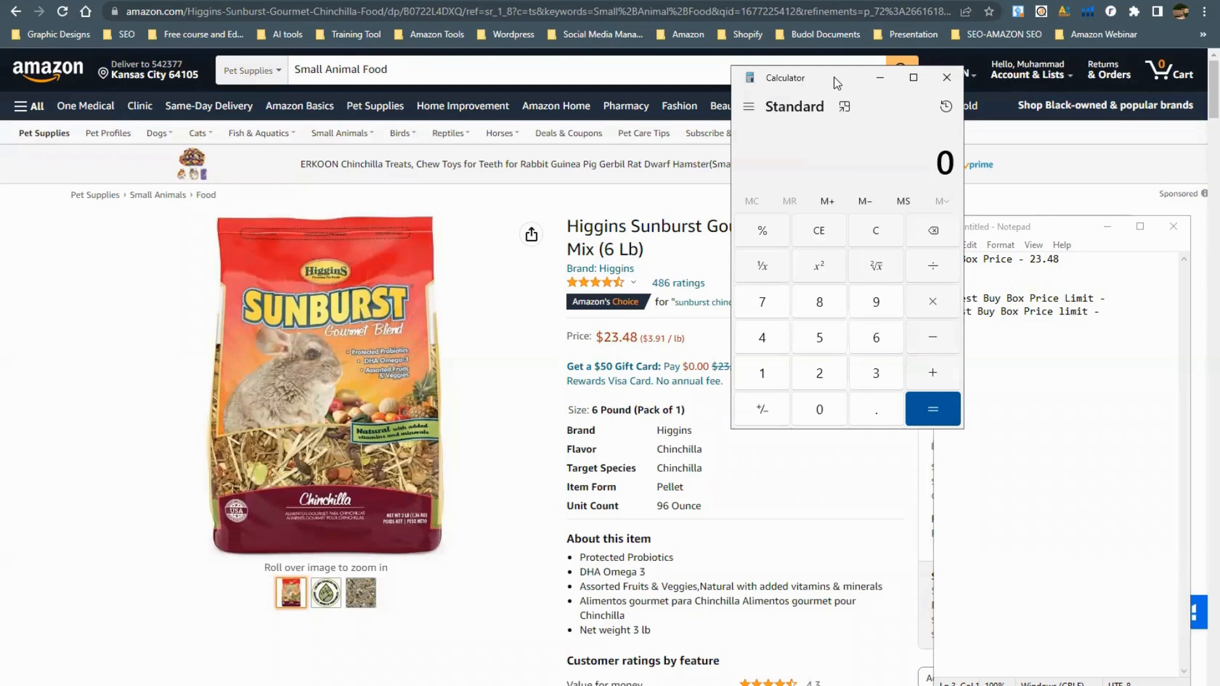
left_click(767, 505)
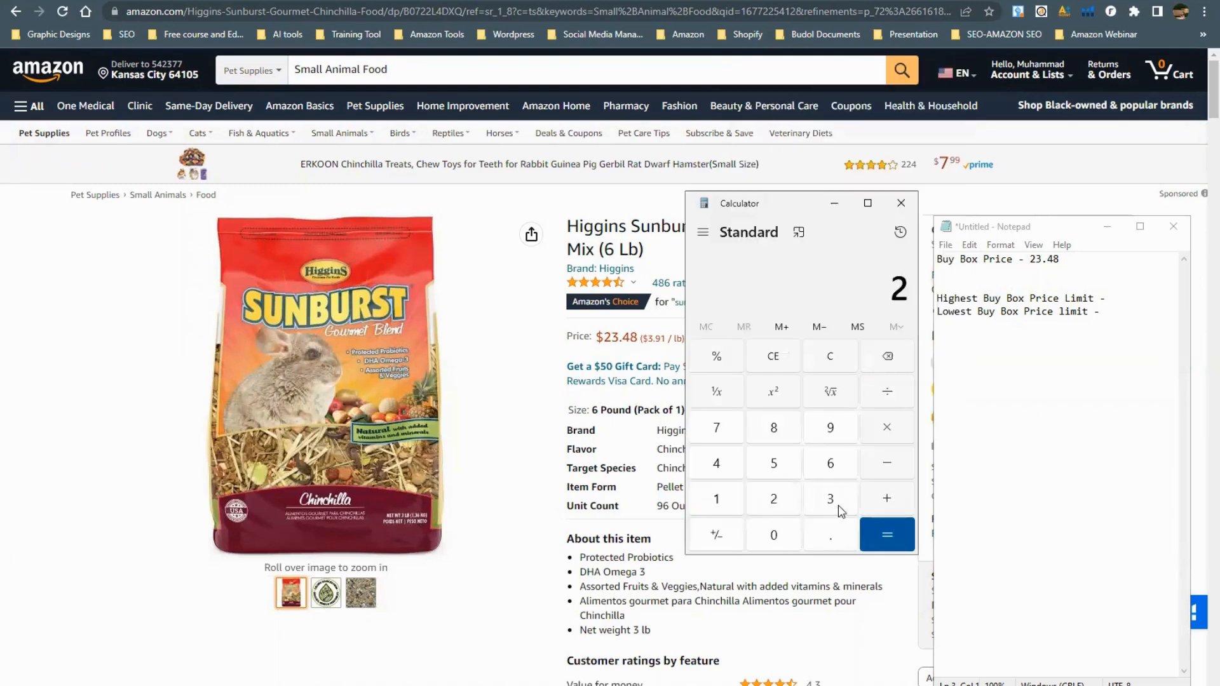
left_click(845, 511)
left_click(842, 535)
left_click(714, 461)
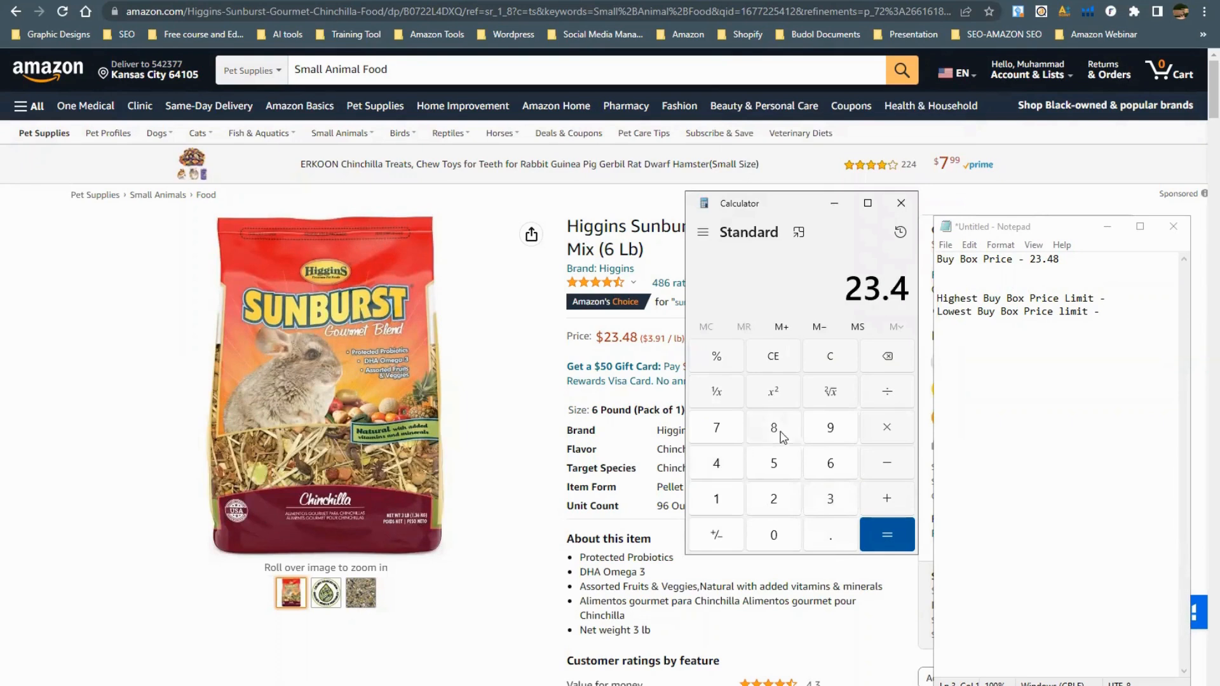
left_click(774, 426)
left_click(874, 427)
left_click(774, 498)
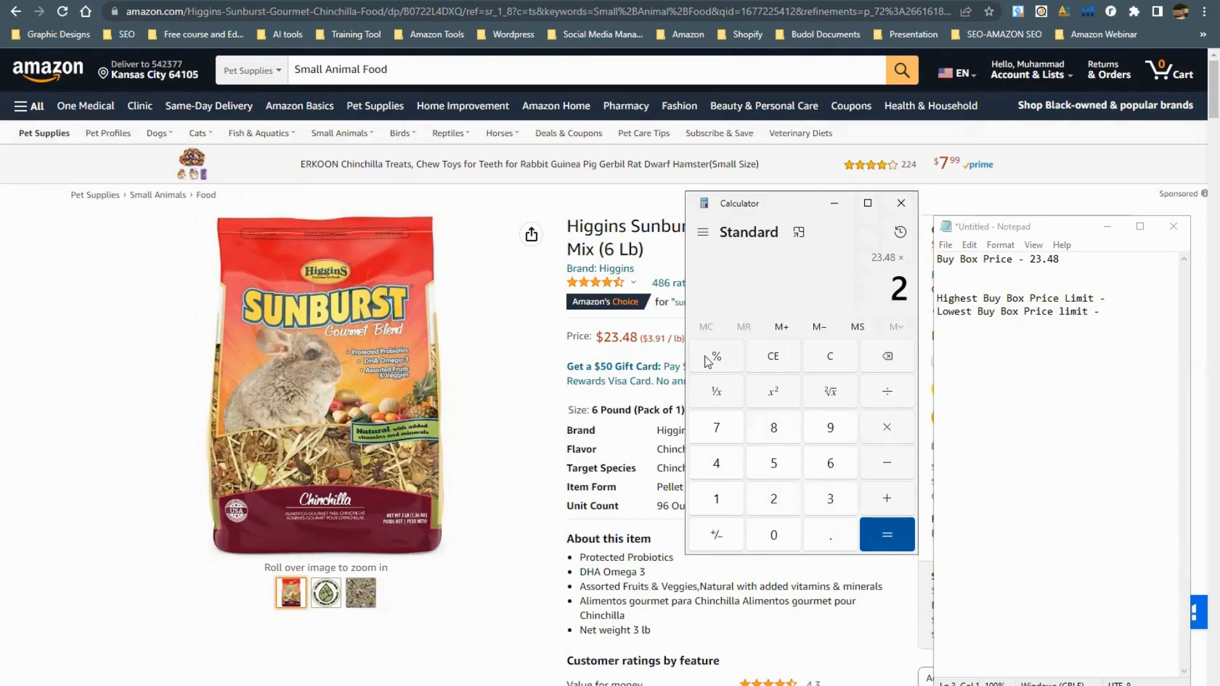
left_click(716, 356)
left_click(893, 535)
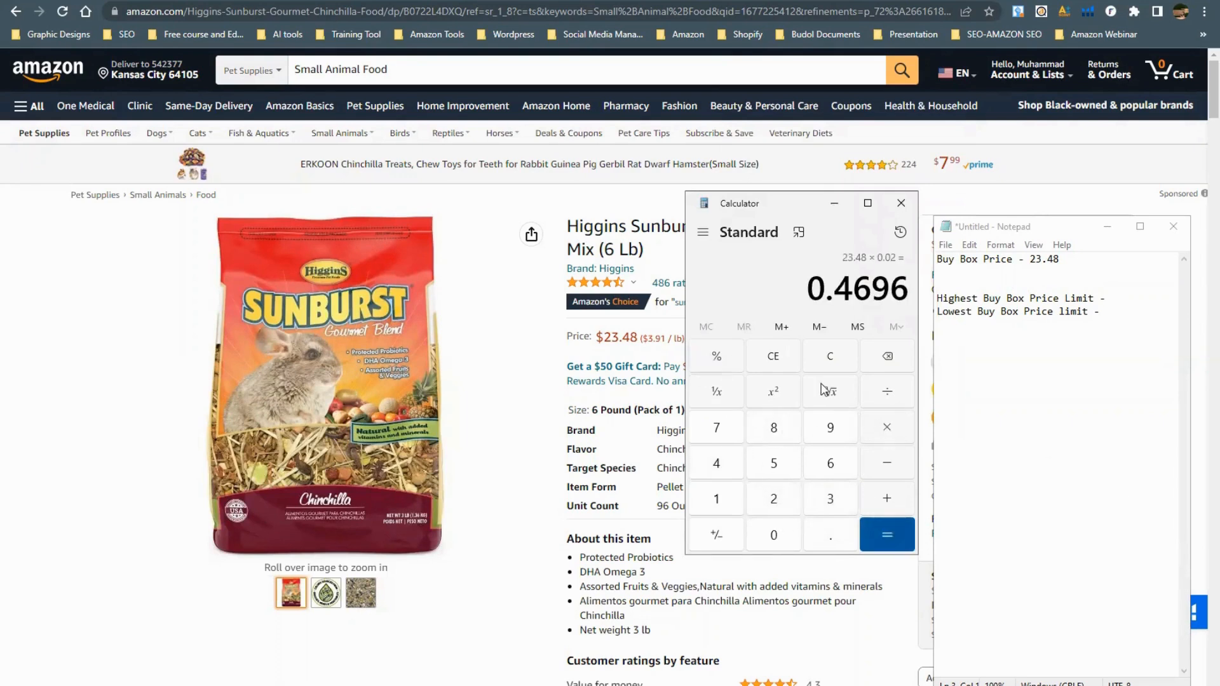
Note "2% - Constant - Buy Box Share" and "0.47 - Buy Box Limit" between the Buy Box price and the two limit lines.
left_click(1007, 284)
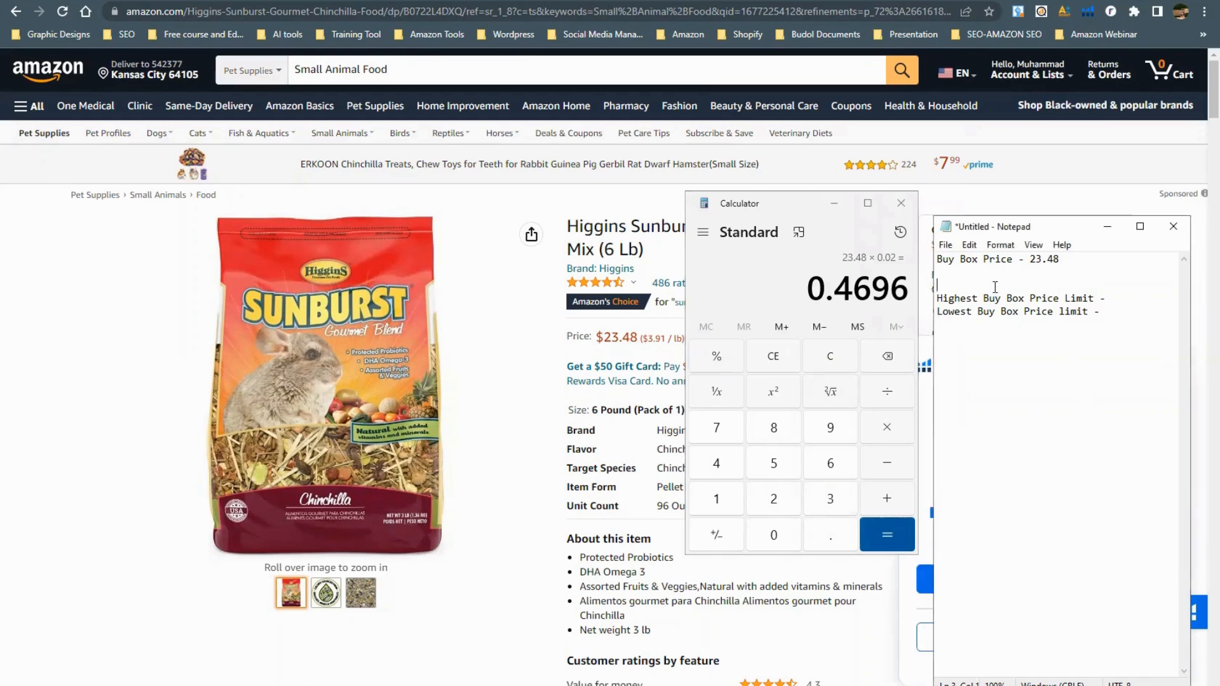
key("Return")
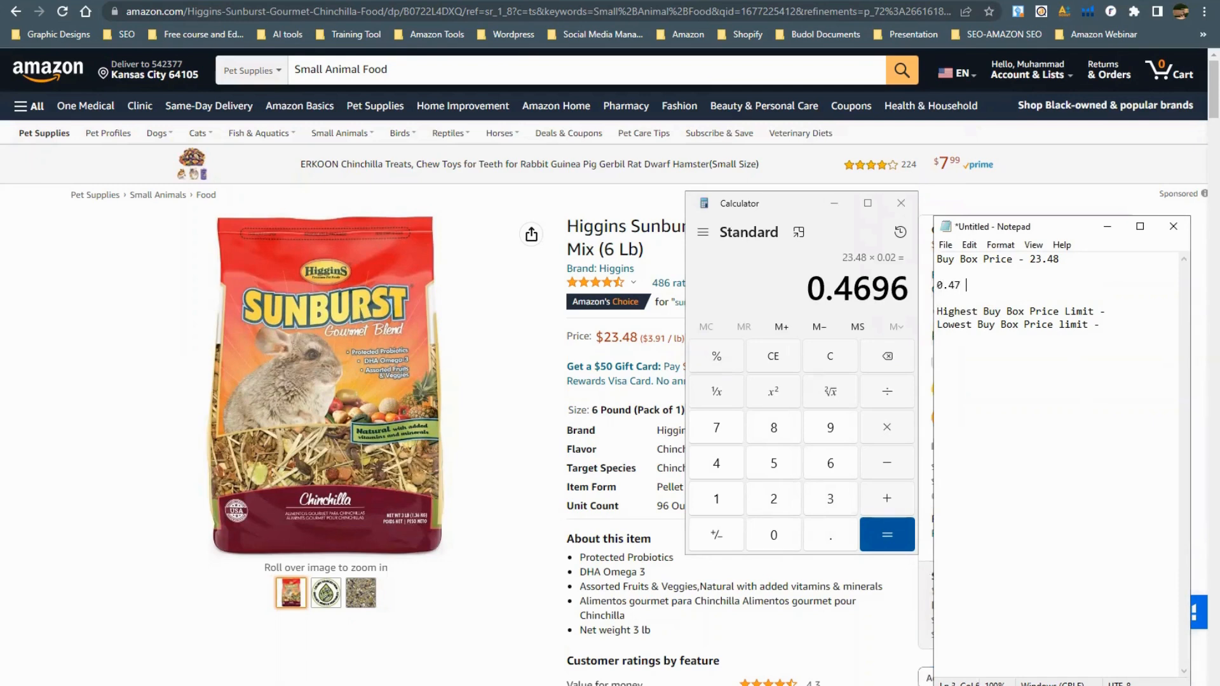
type("Buy Box Limit")
key("Return")
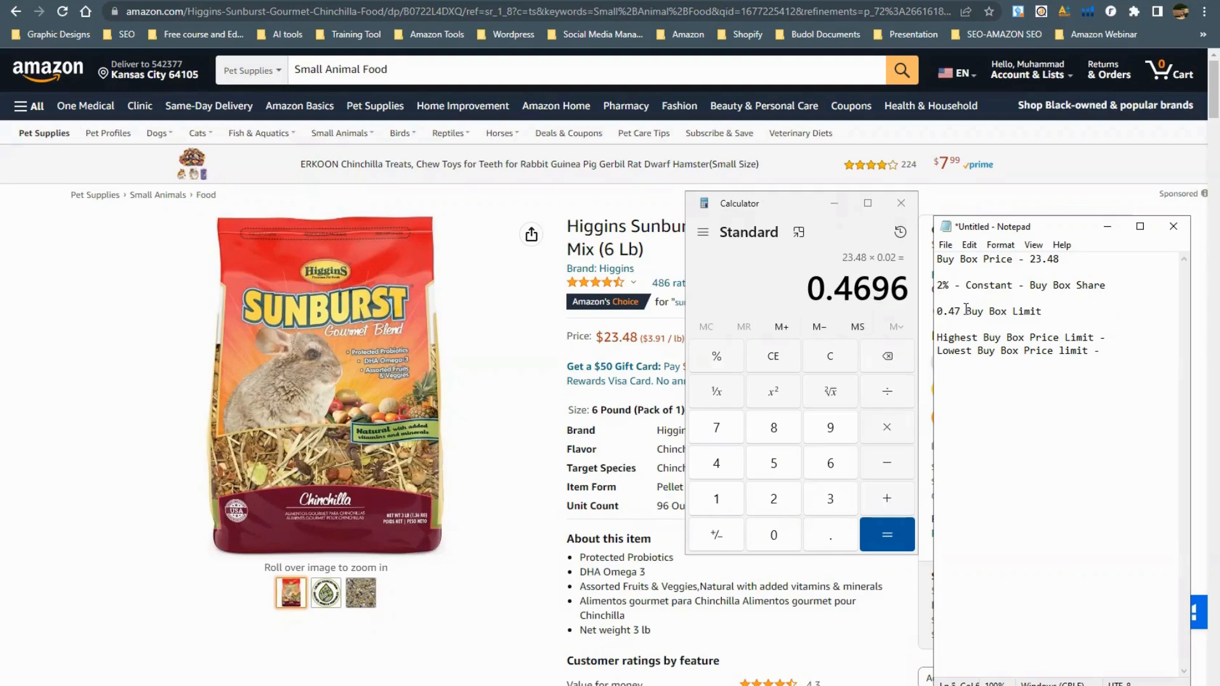
type("-")
Add 0.47 to 23.48 in Calculator and record 23.95 as the Highest Buy Box Price Limit in the notes.
left_click(887, 534)
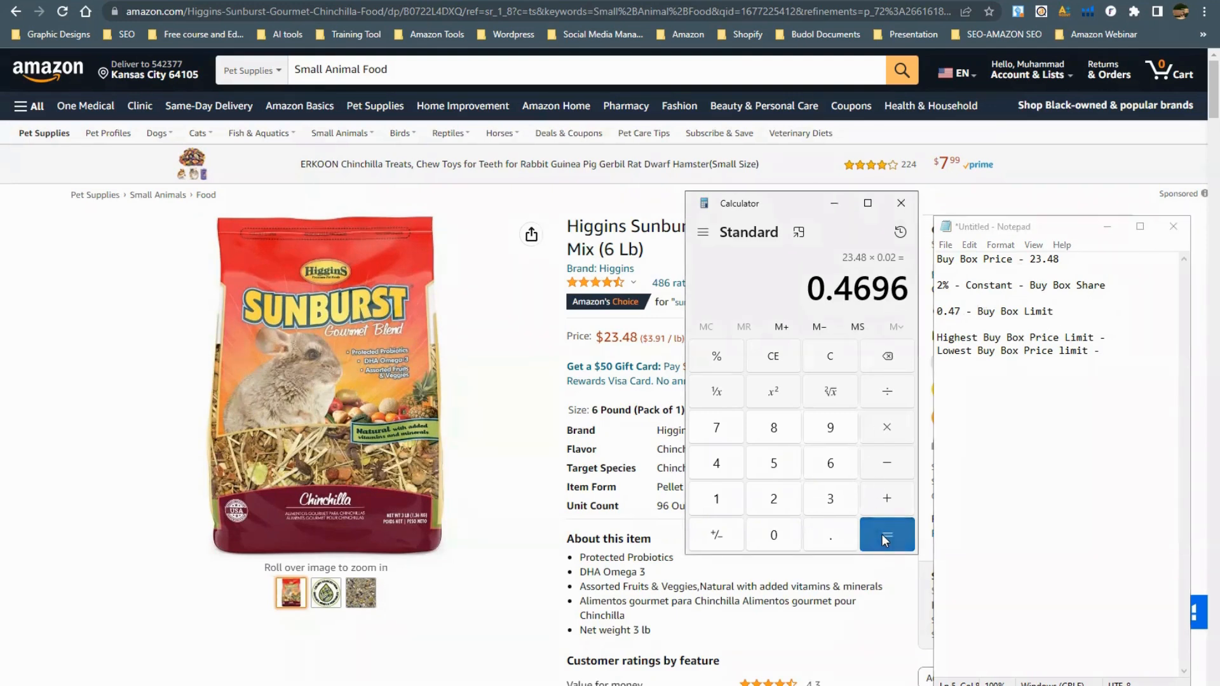
left_click(839, 372)
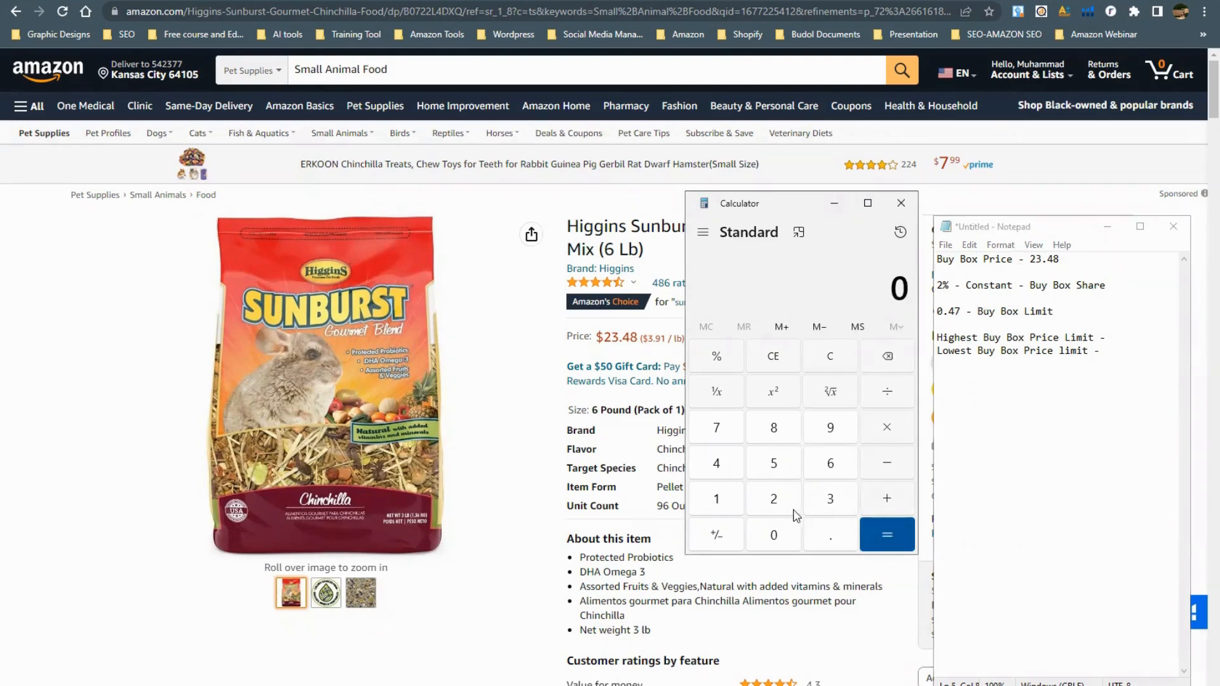
left_click(796, 513)
left_click(828, 508)
left_click(834, 539)
left_click(716, 463)
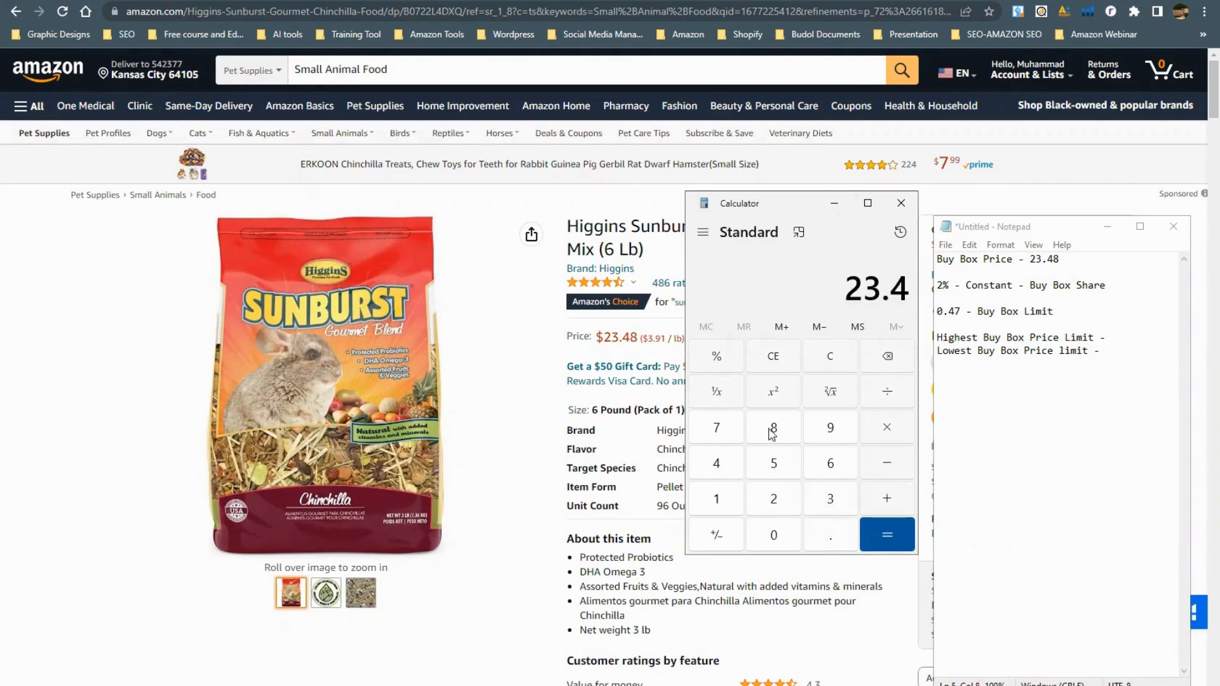
left_click(774, 429)
left_click(886, 498)
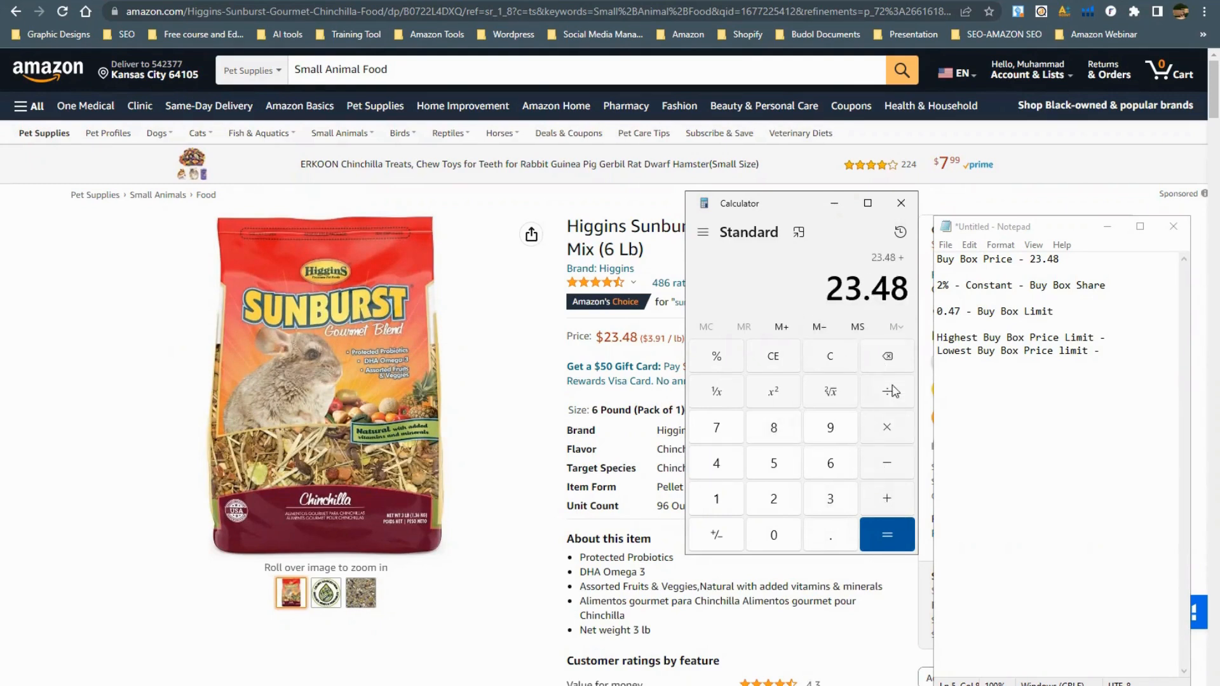
left_click(793, 541)
left_click(830, 537)
left_click(716, 464)
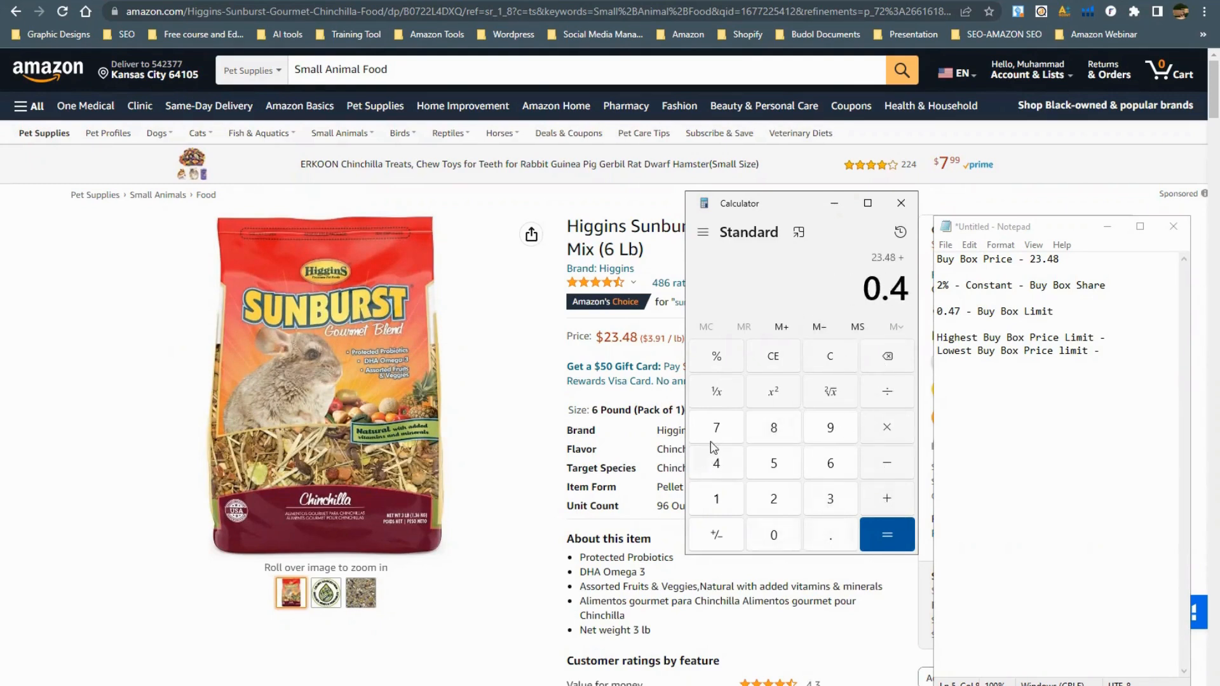
left_click(716, 427)
left_click(876, 522)
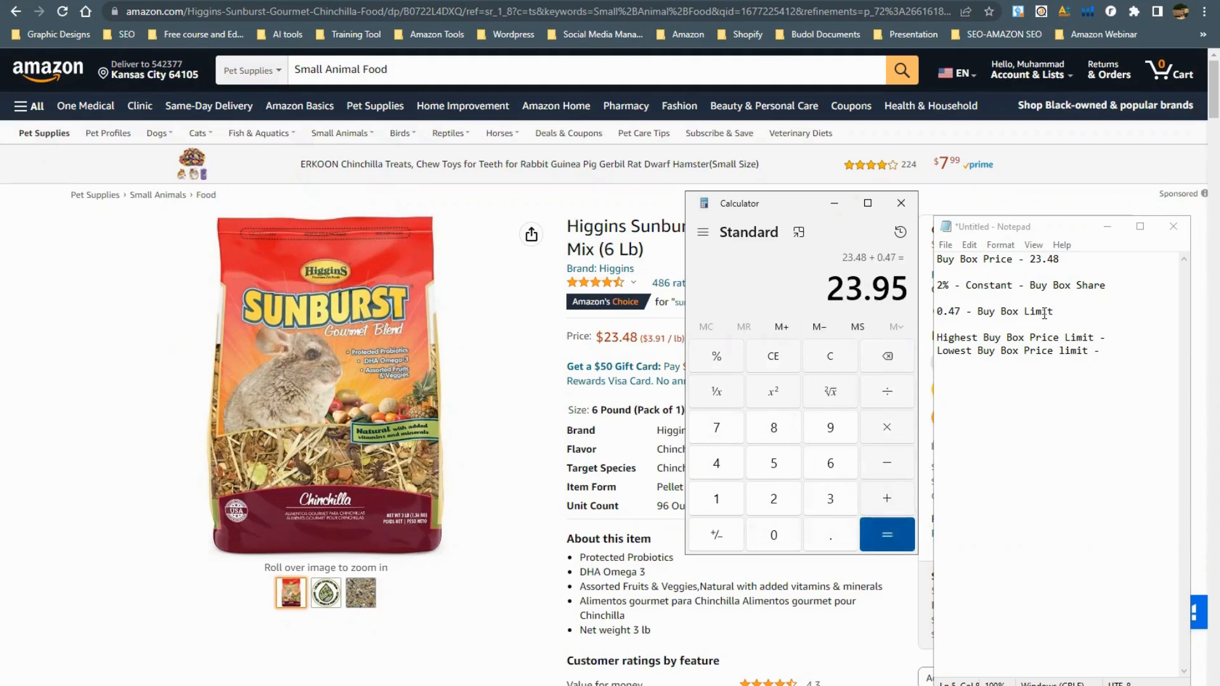
left_click(1113, 340)
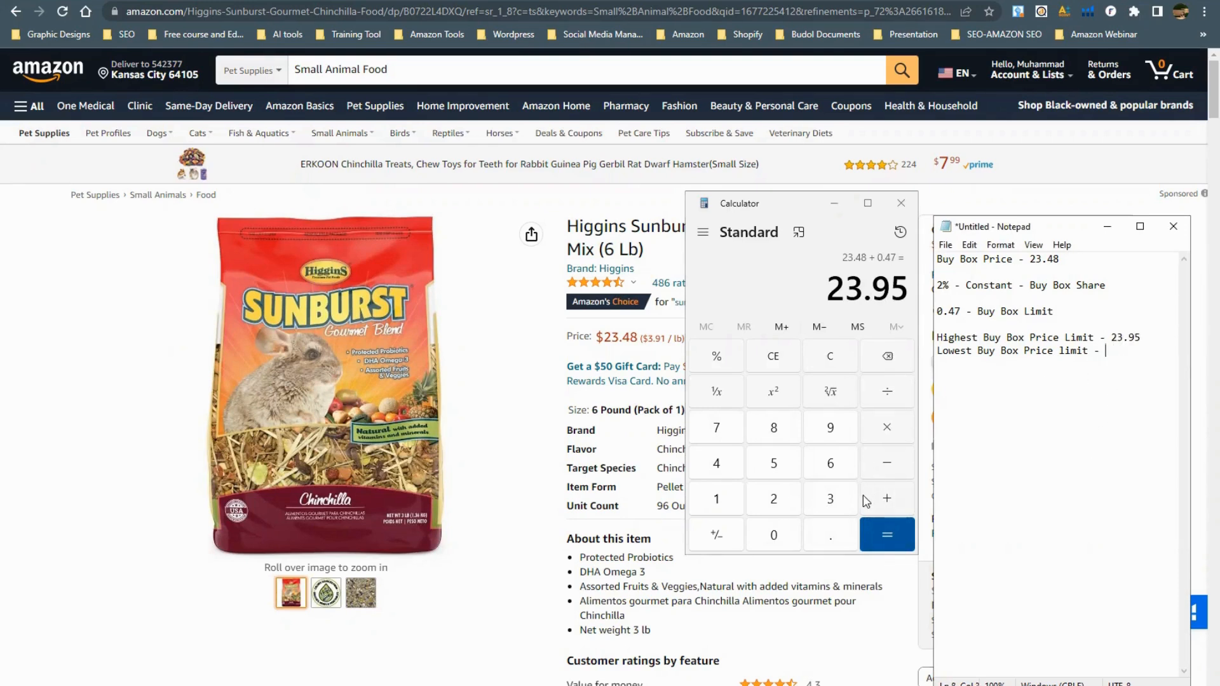
Subtract 0.47 from 23.48 in Calculator and record 23.01 as the Lowest Buy Box Price limit in the notes.
left_click(832, 361)
left_click(788, 505)
left_click(830, 502)
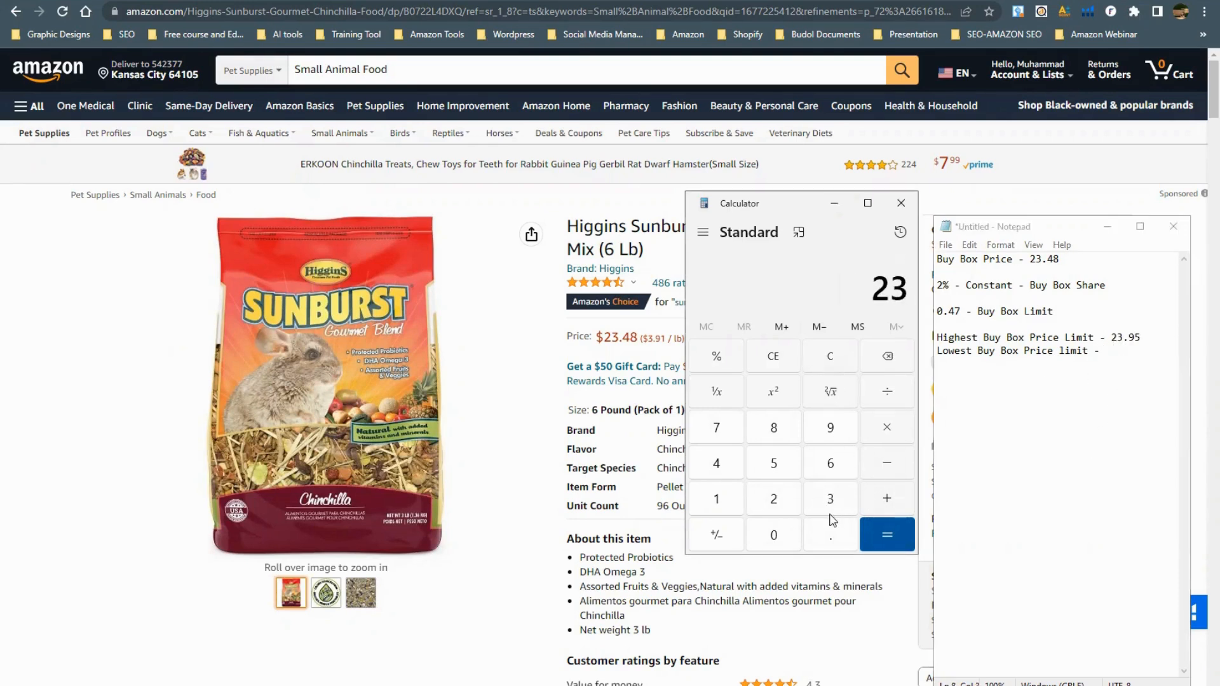
left_click(833, 537)
left_click(718, 464)
left_click(772, 429)
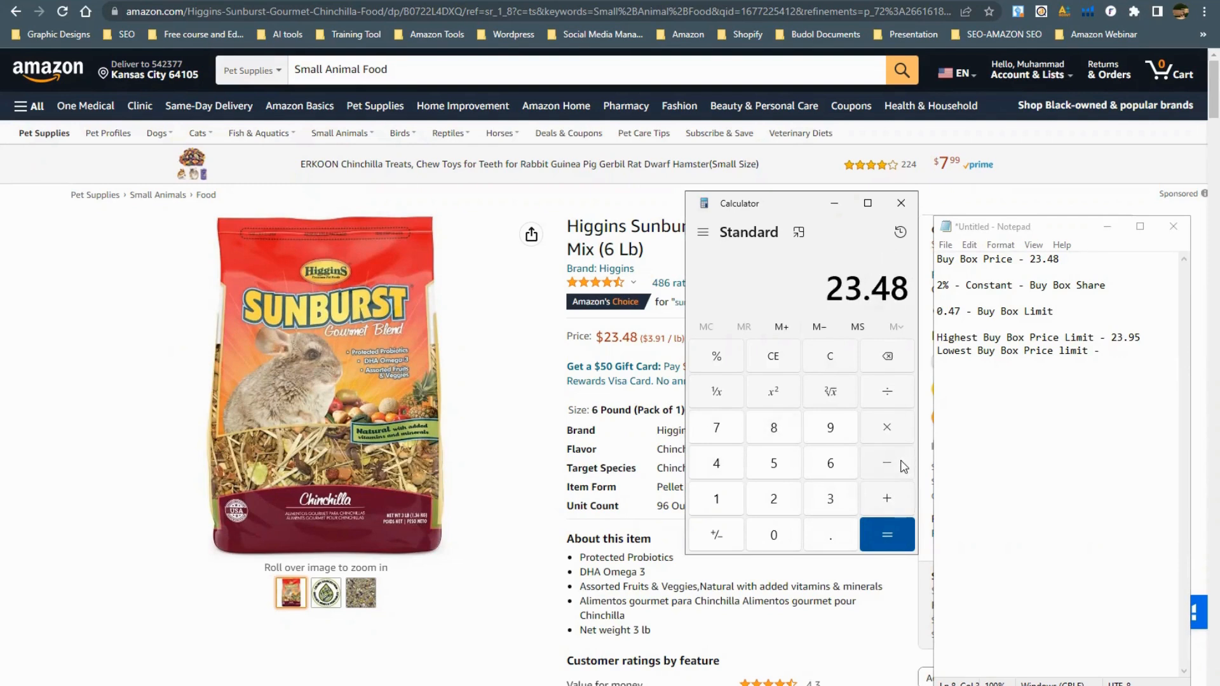
left_click(899, 462)
left_click(773, 537)
left_click(830, 537)
left_click(719, 467)
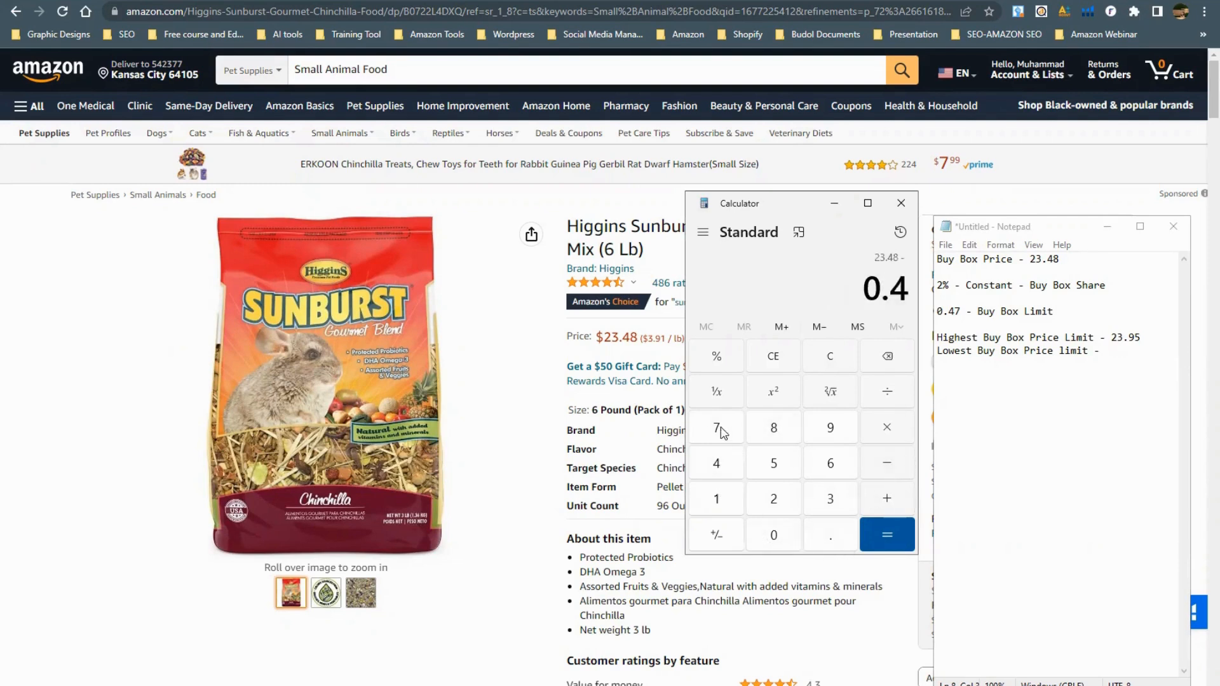
left_click(720, 432)
left_click(884, 530)
left_click(1114, 350)
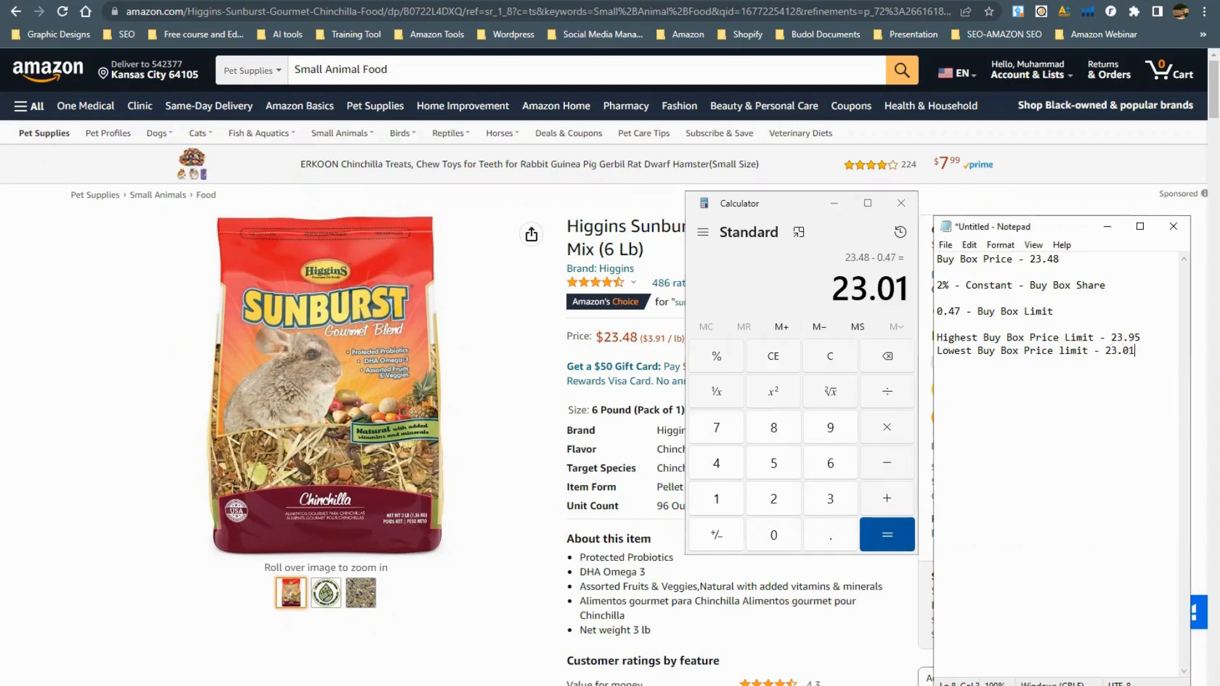
Clear and minimize Calculator, move the notes off the purchase details, and open the product's full list of new seller offers.
left_click(845, 366)
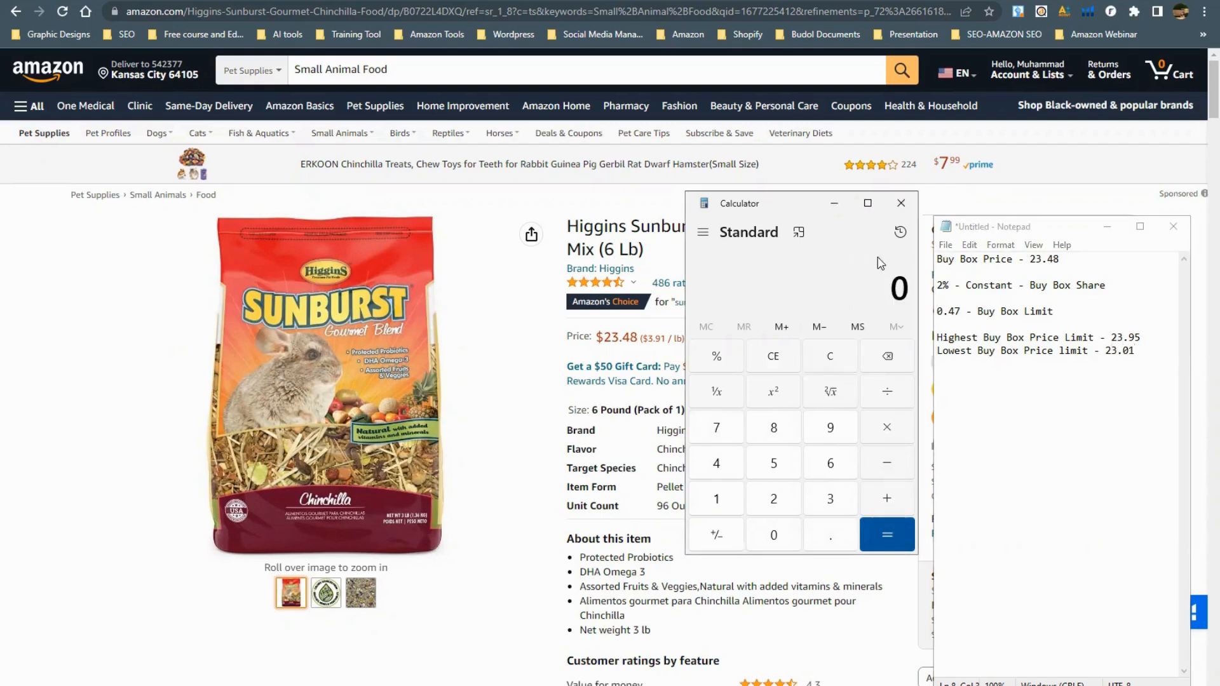
left_click(837, 204)
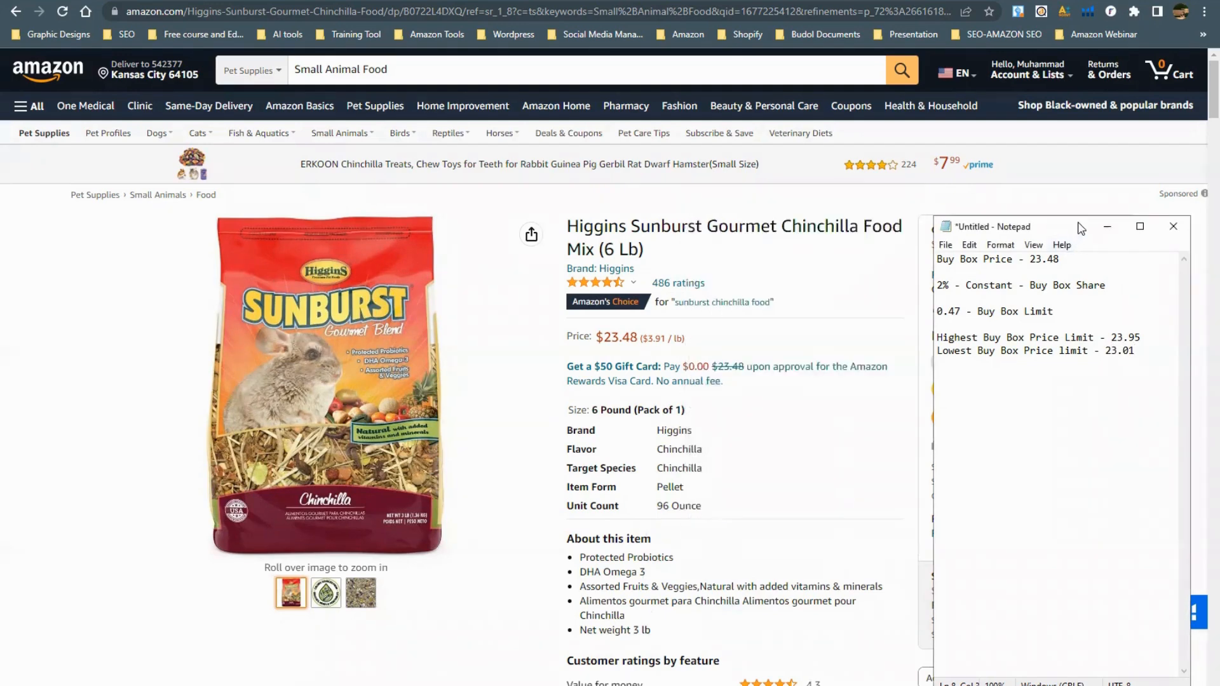
left_click_drag(1060, 229, 766, 223)
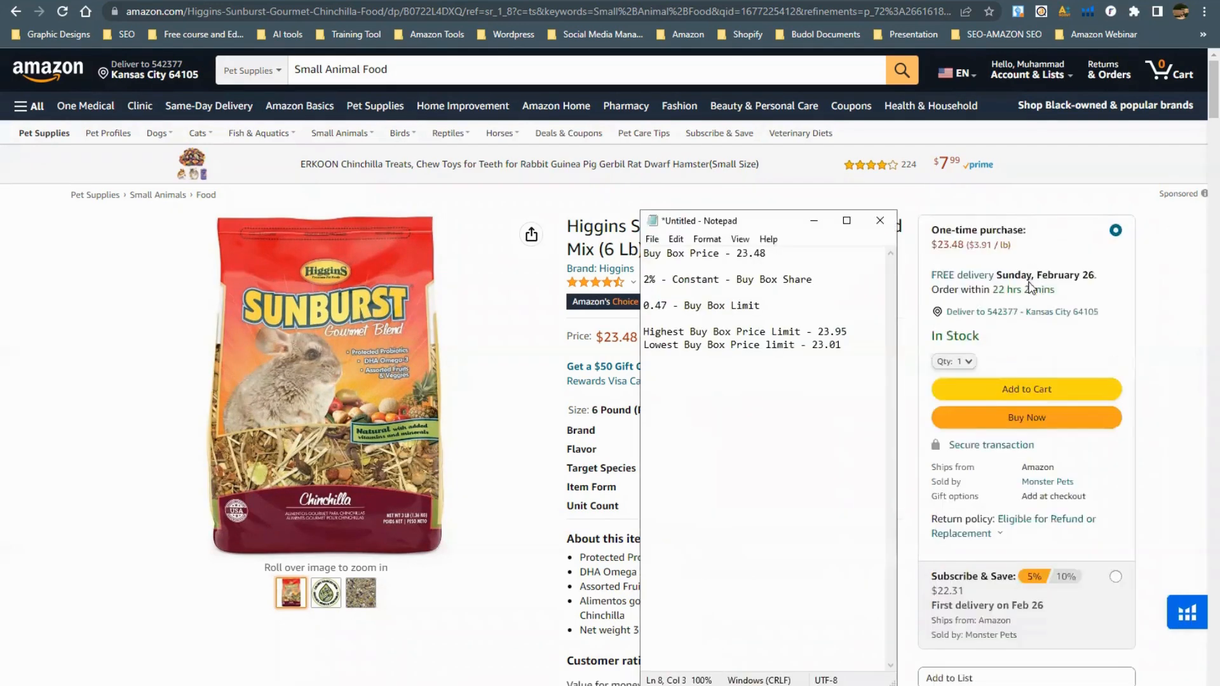
scroll(1010, 388, "down", 6)
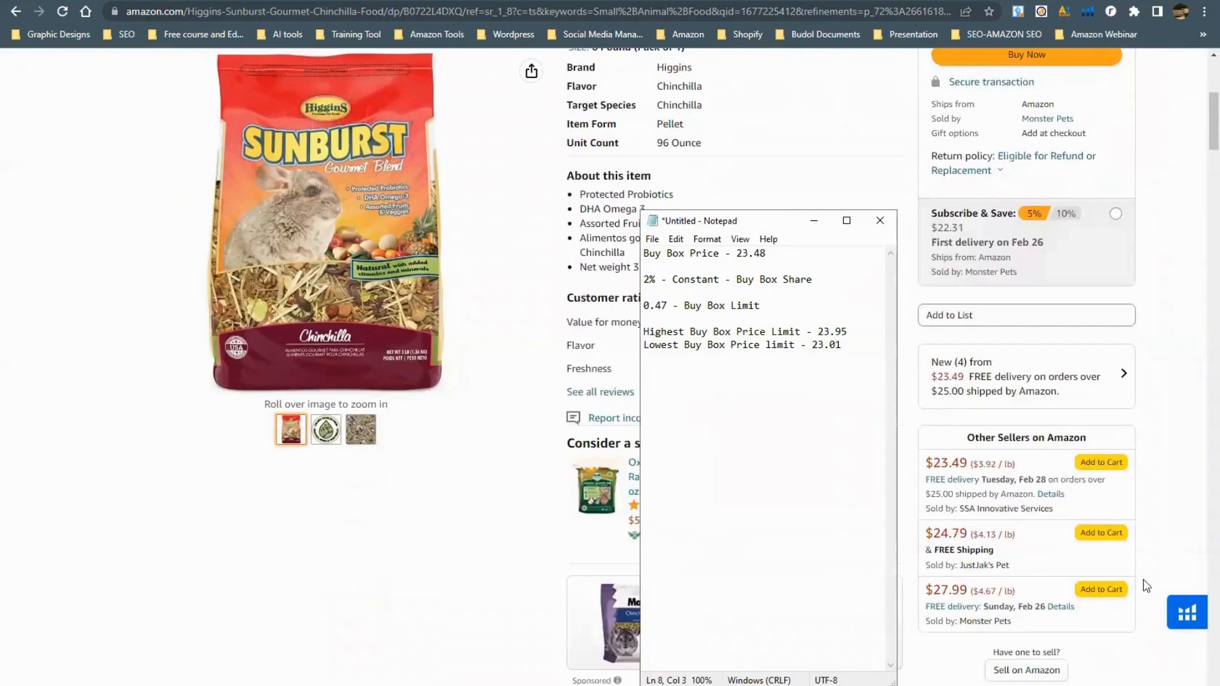
left_click(1040, 389)
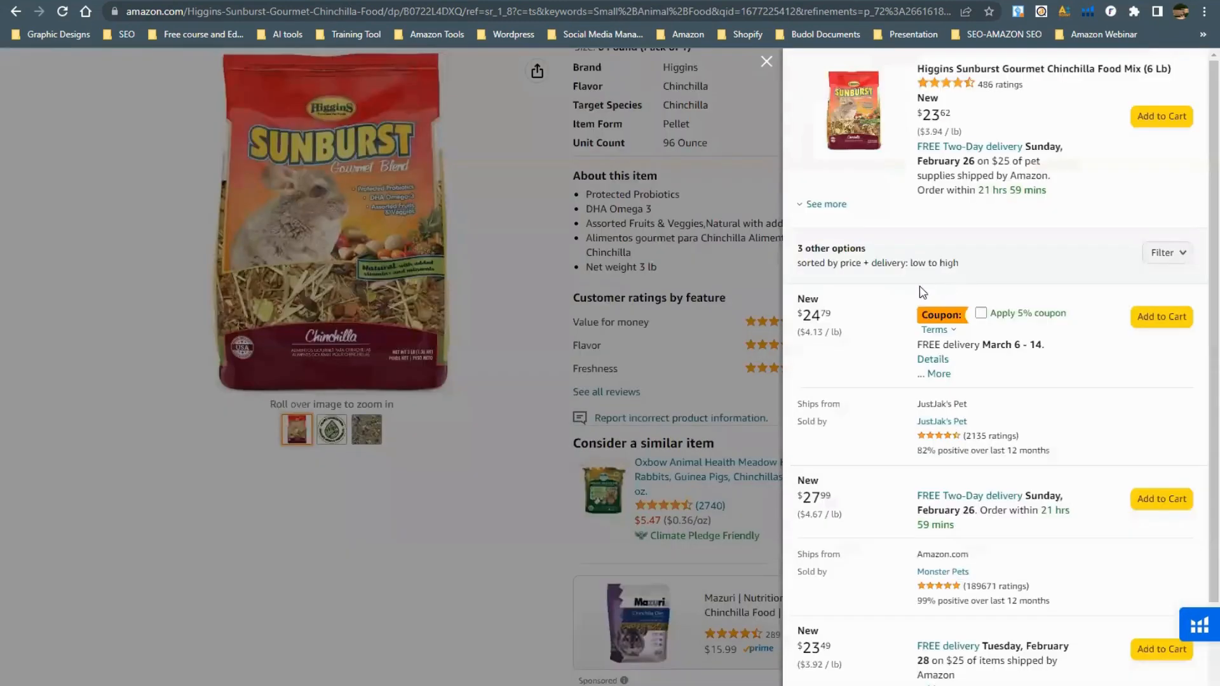
Place the notes beside the seller offers list and start a new line below the lowest Buy Box price limit.
key("alt+Tab")
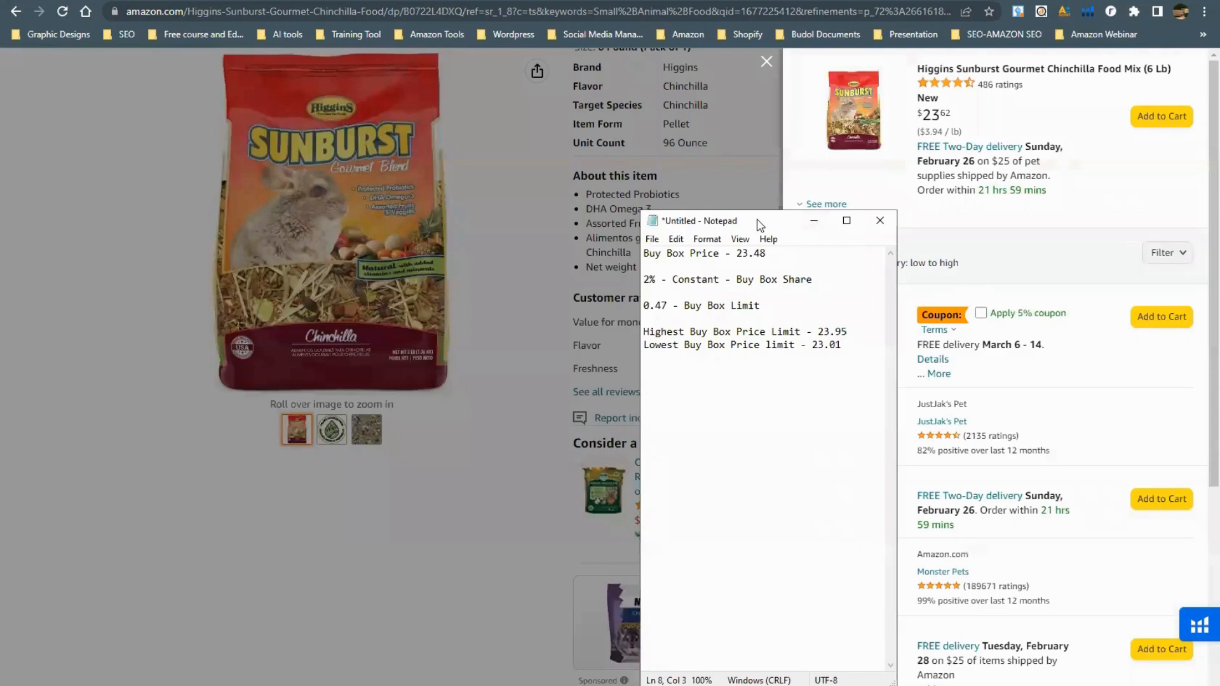
left_click_drag(759, 226, 637, 96)
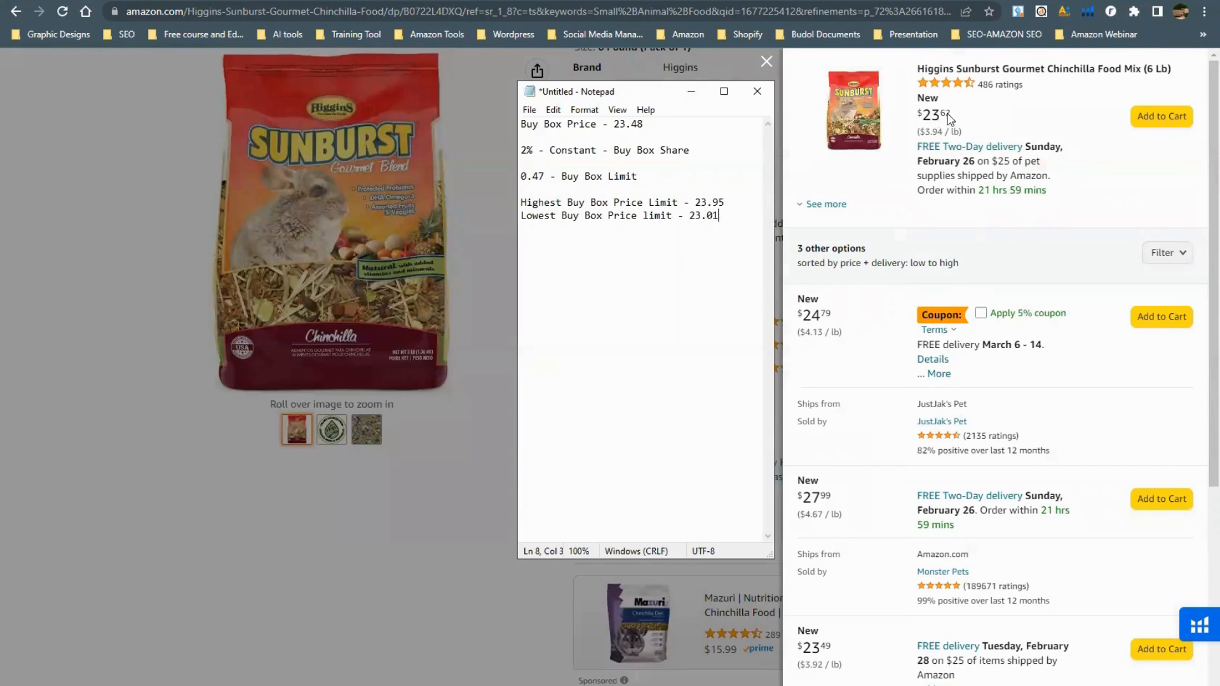
key("Return")
key("Return")
key("Return")
Compare the listed seller offers with the Buy Box price limits and add "2 sellers" to the notes.
scroll(815, 582, "down", 1)
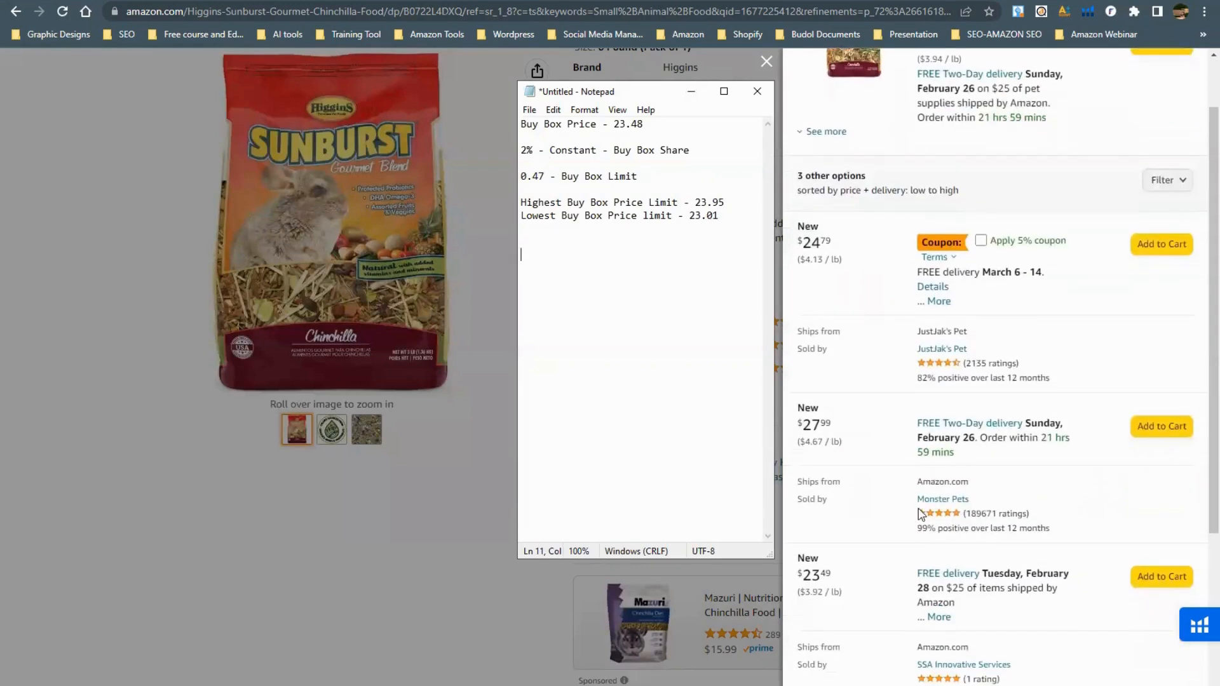
scroll(816, 583, "down", 1)
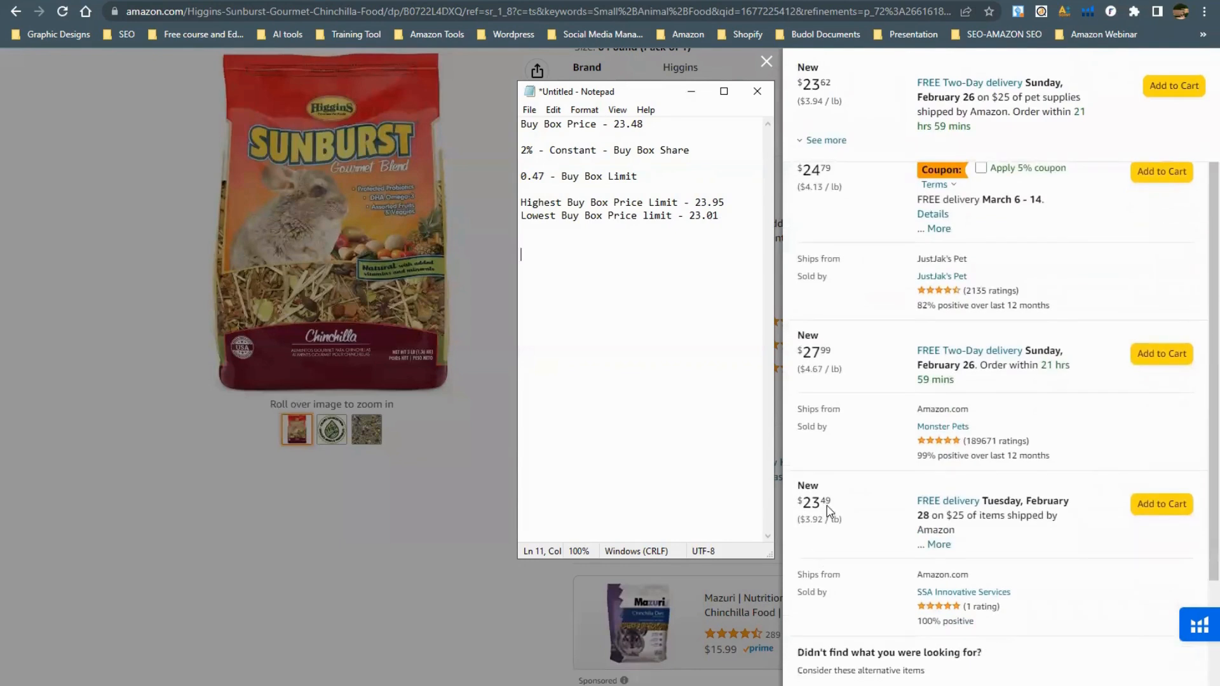
scroll(833, 511, "up", 1)
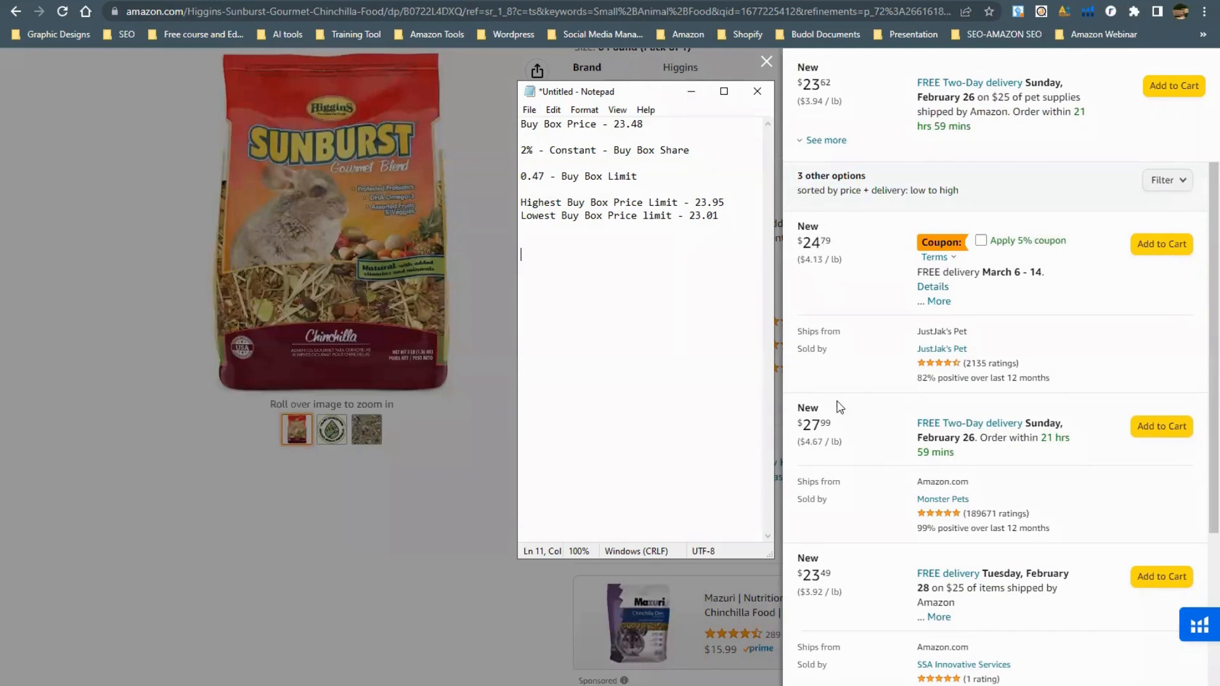
scroll(838, 150, "up", 1)
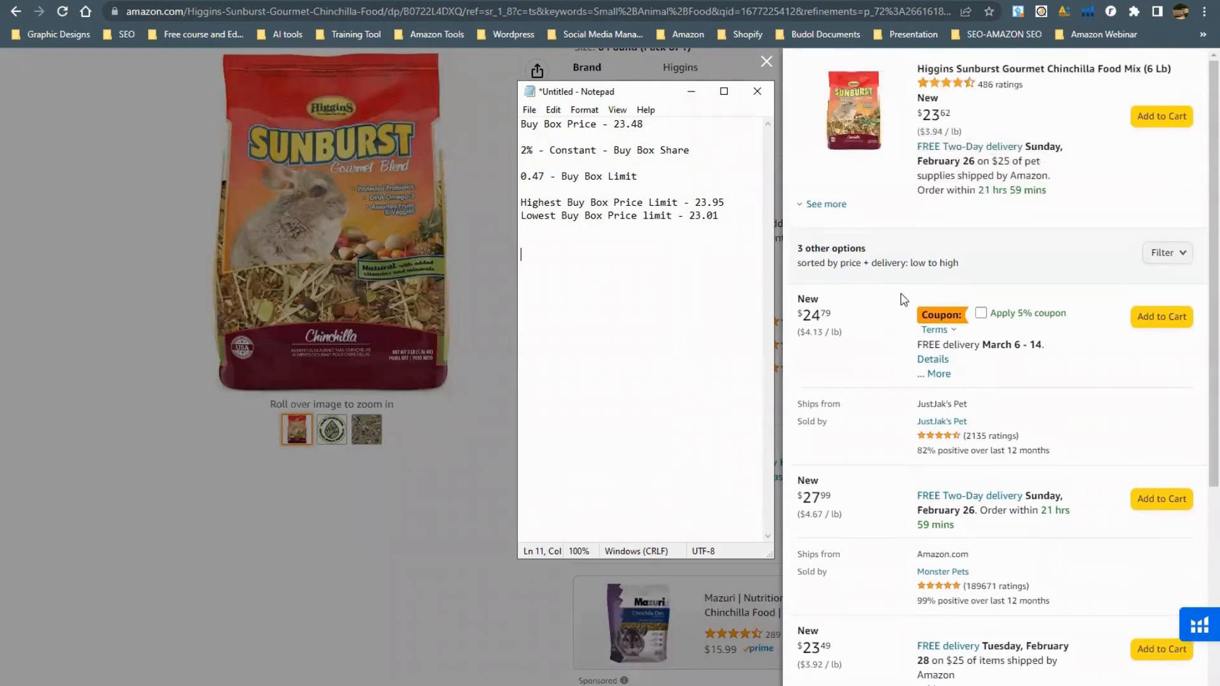
scroll(890, 295, "down", 1)
left_click(558, 246)
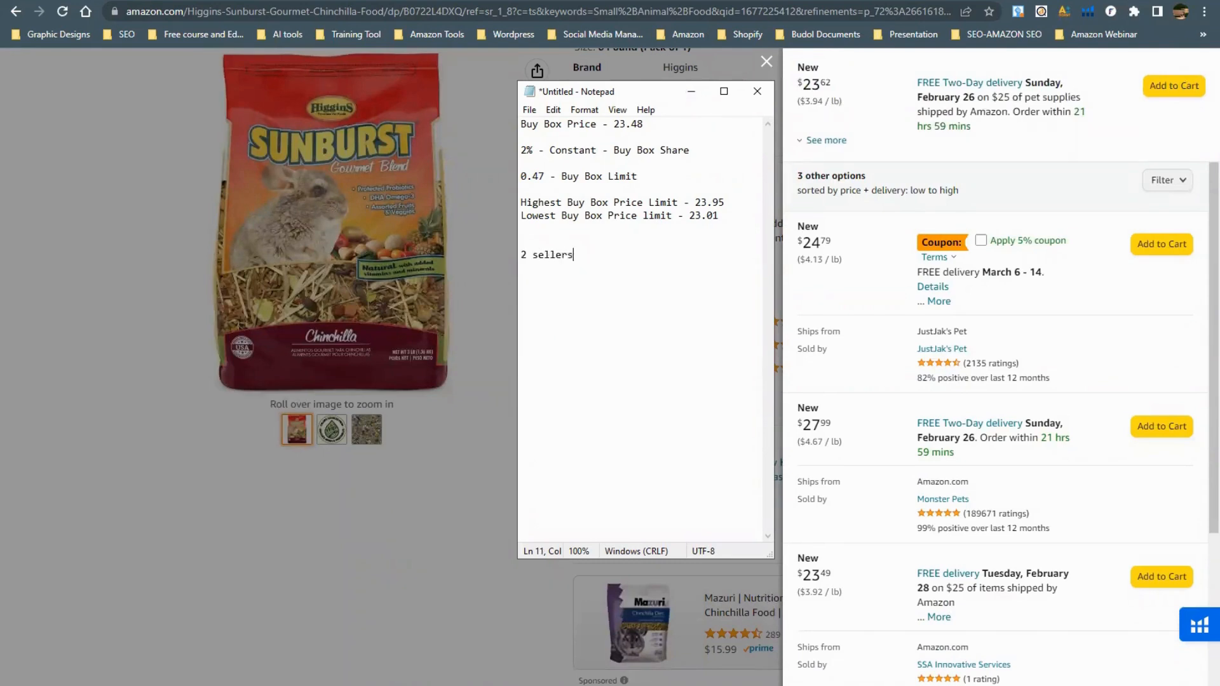
Check the JustJak's Pet and second Monster Pets offer prices against the highest and lowest Buy Box limits.
scroll(874, 191, "up", 1)
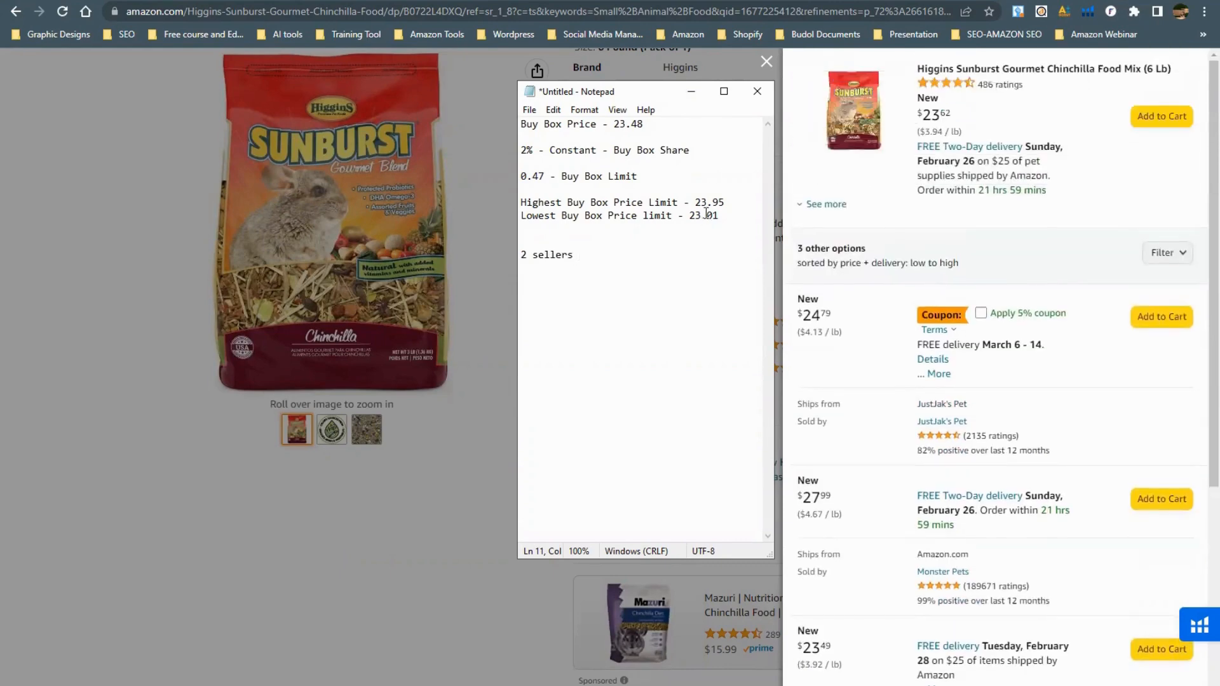
scroll(865, 338, "down", 3)
scroll(841, 218, "up", 1)
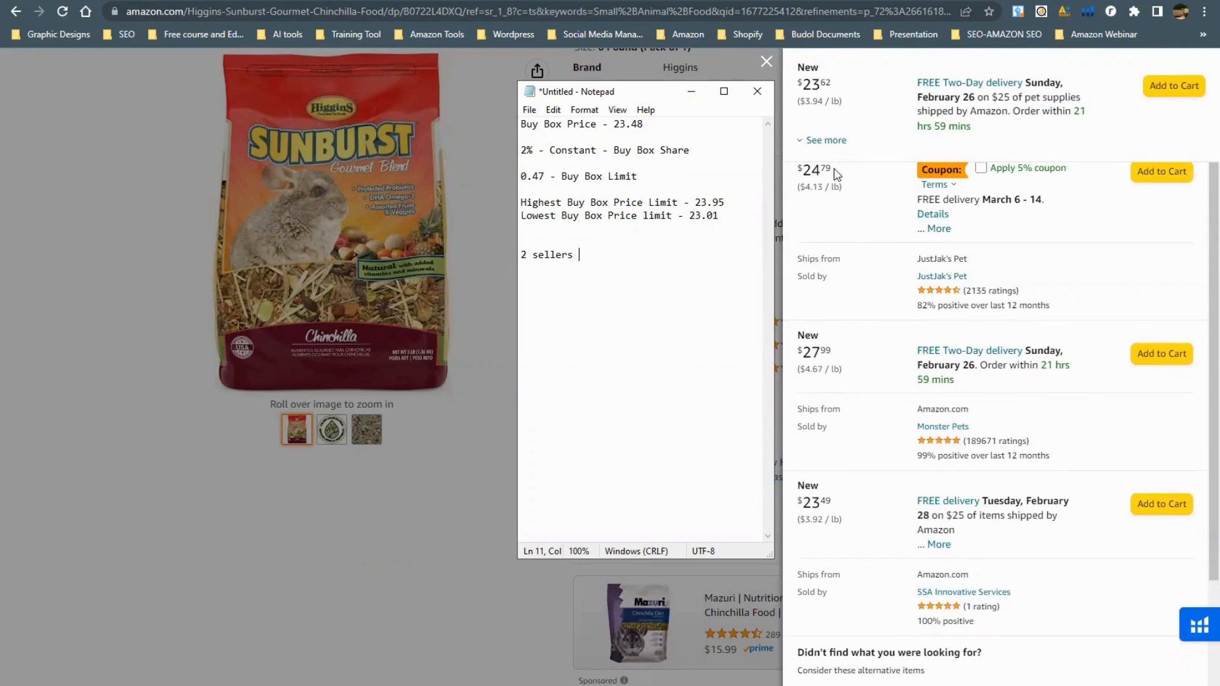
left_click_drag(831, 171, 799, 171)
left_click_drag(832, 352, 802, 351)
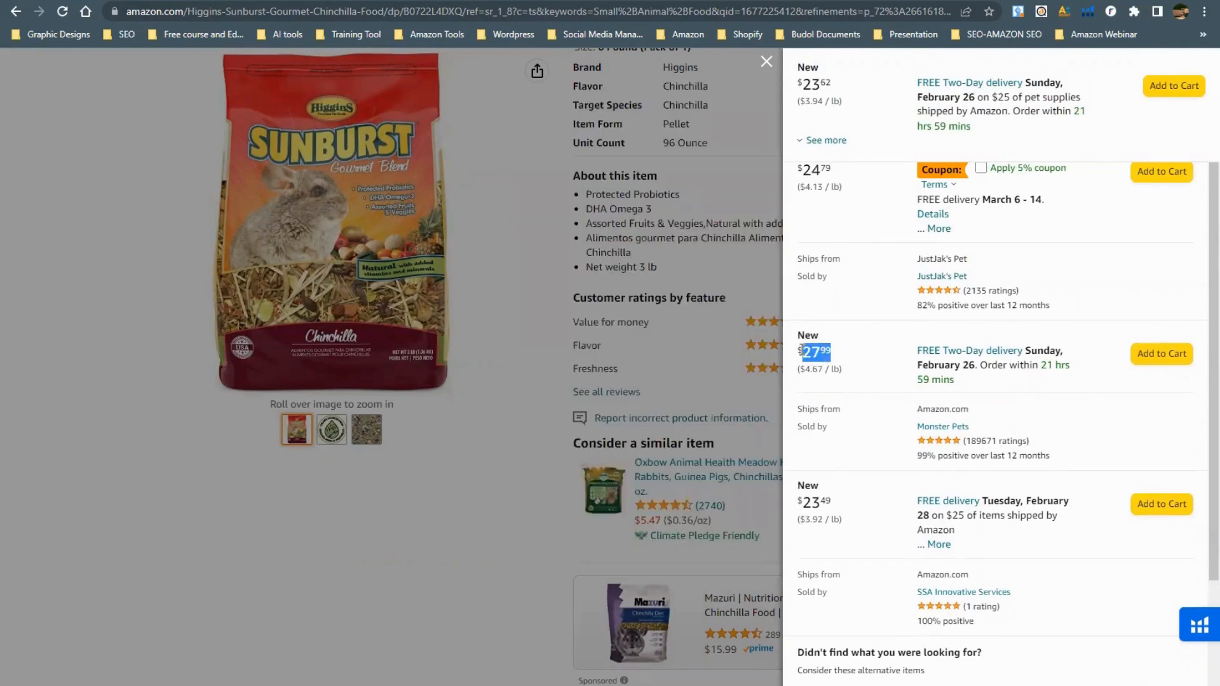
Close the seller offers list and expand the seller note to "2 active sellers for the buy box".
left_click(766, 62)
key("alt+Tab")
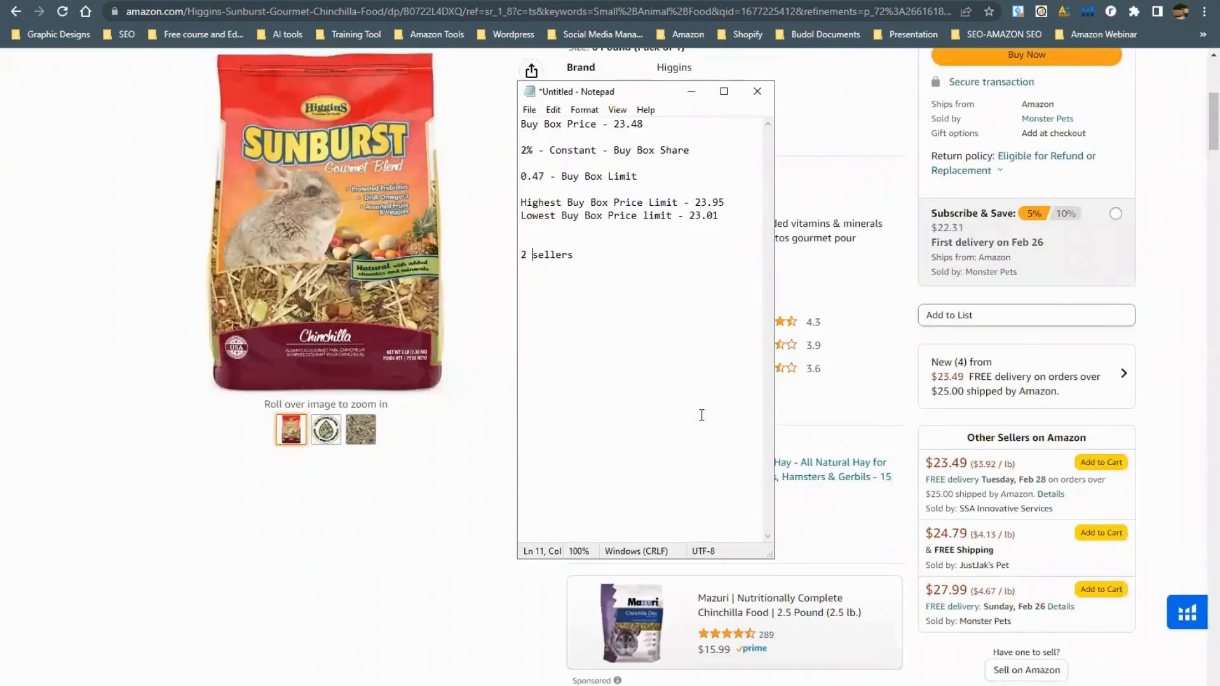
type("acxt")
key("BackSpace")
key("BackSpace")
type("tive")
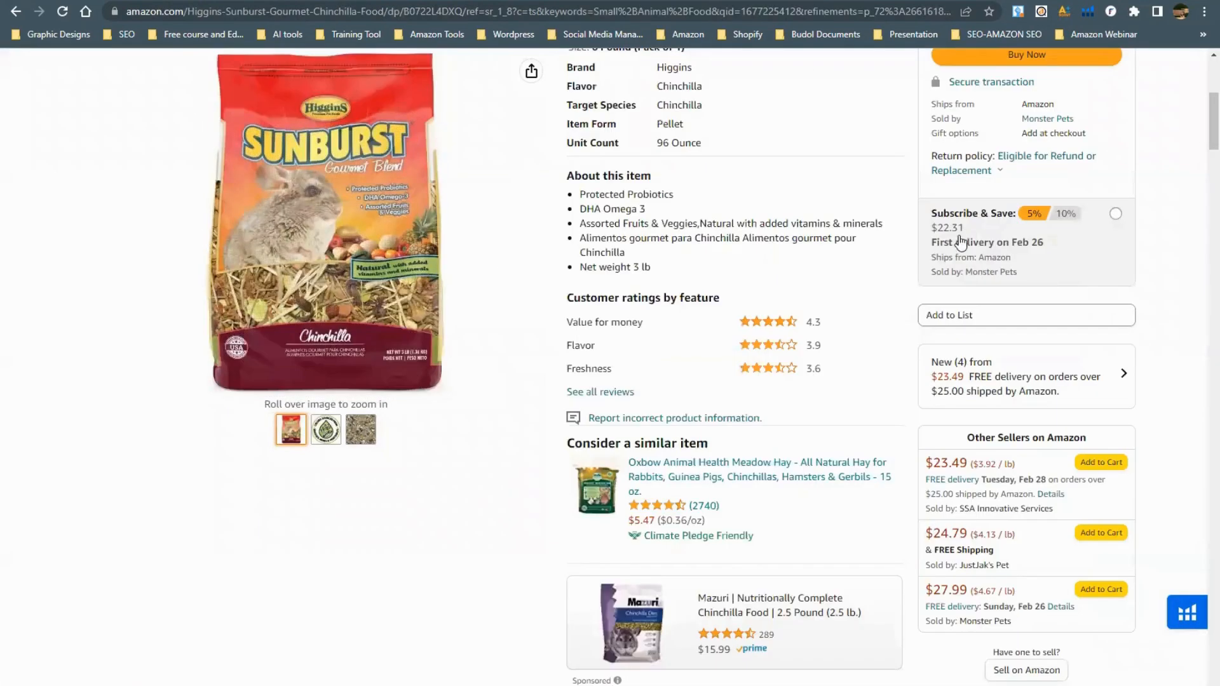
Review the chinchilla food listing's price, seller, size and product details, along with its other seller offers.
scroll(928, 344, "up", 2)
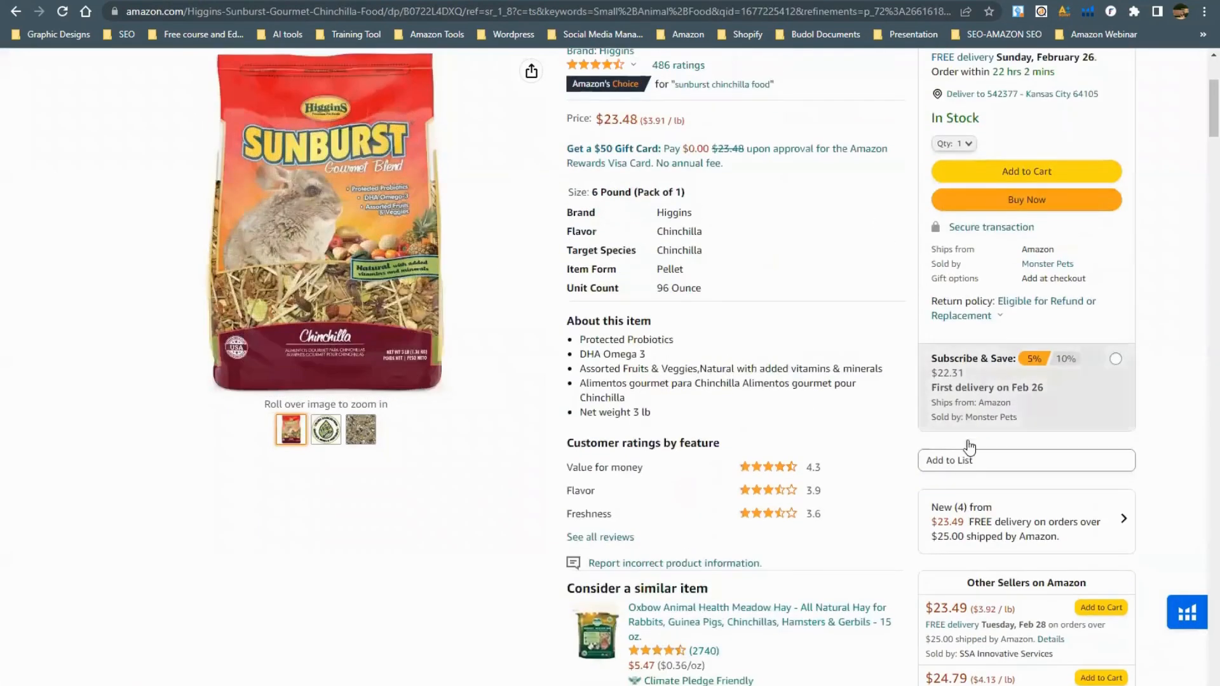
scroll(763, 332, "up", 2)
scroll(751, 403, "down", 3)
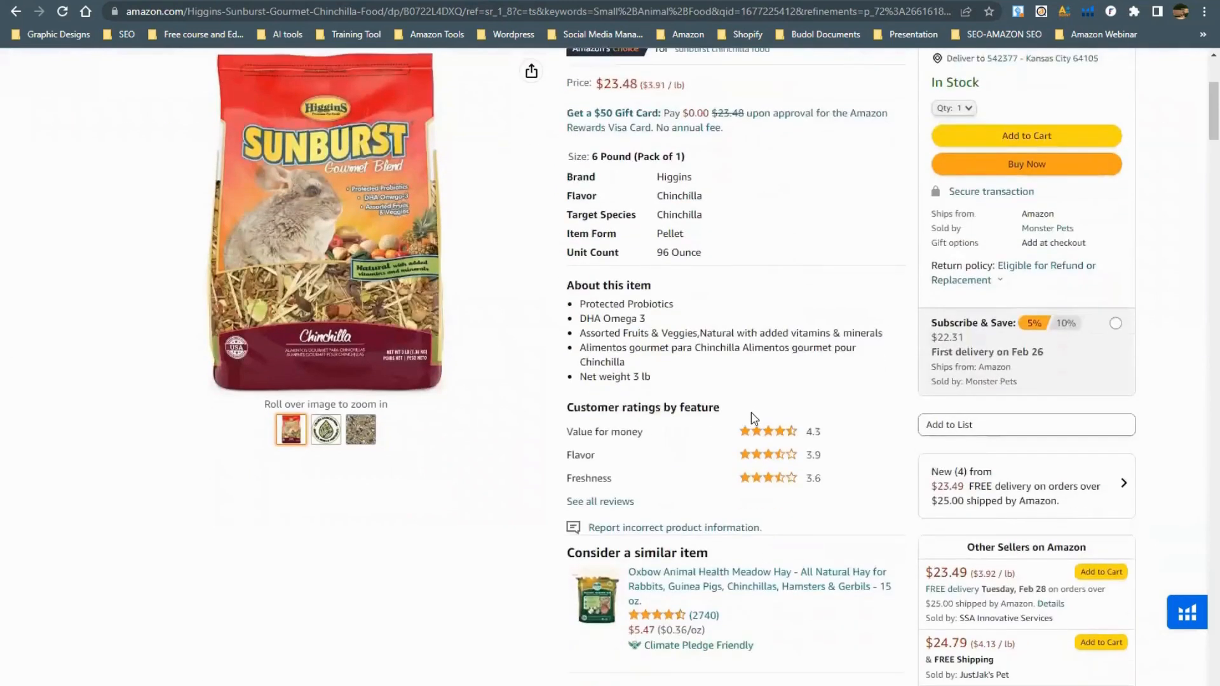
scroll(753, 417, "down", 5)
scroll(731, 394, "up", 5)
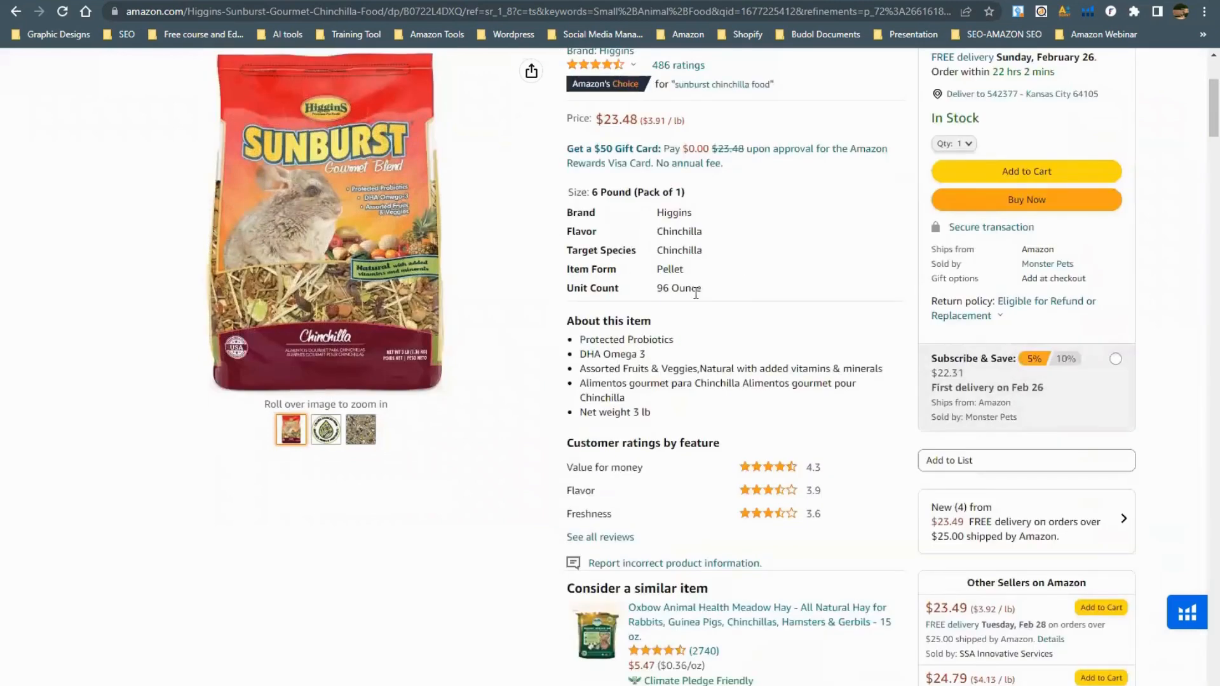
scroll(736, 335, "up", 1)
scroll(730, 345, "down", 2)
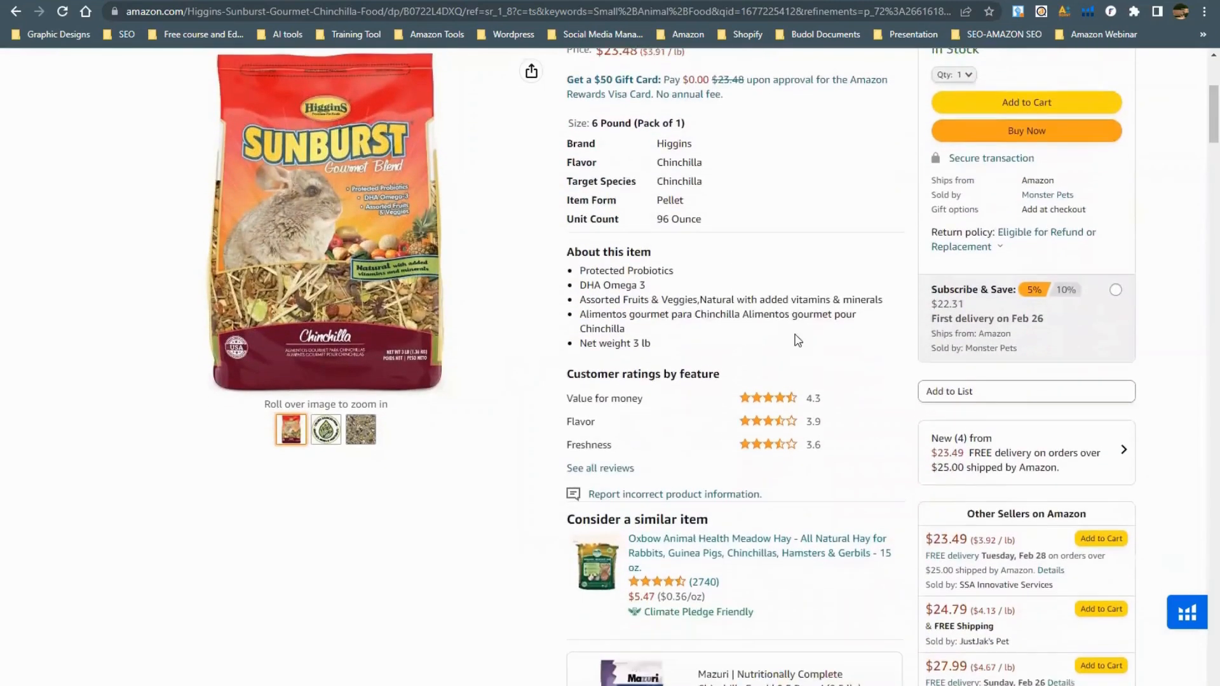
scroll(769, 217, "up", 1)
scroll(769, 217, "up", 1)
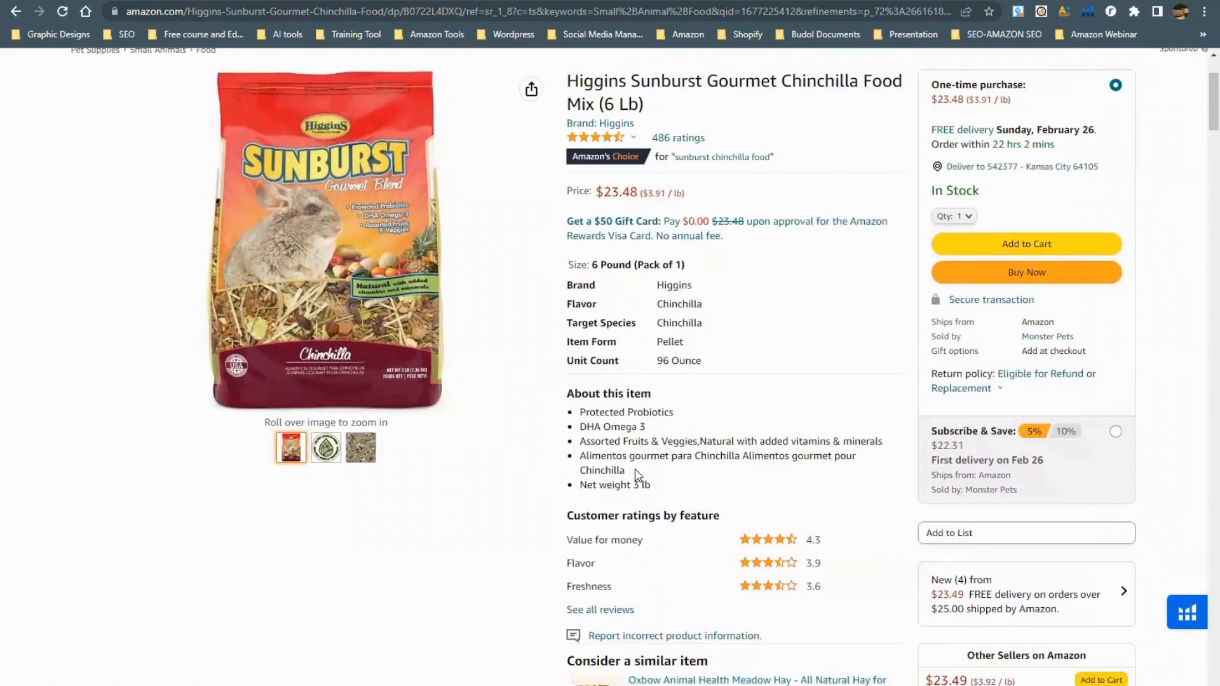
Check the Sample Client Criteria slide in Canva and return to the Amazon product page.
mouse_move(400, 380)
left_click(558, 1)
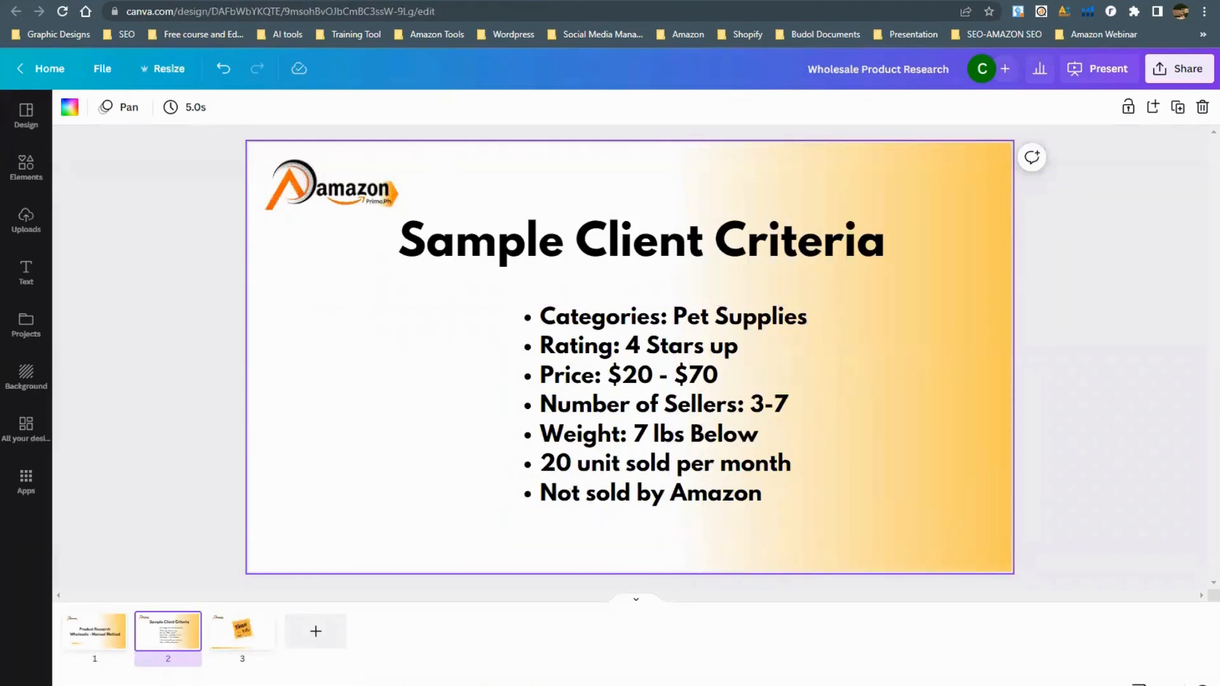
left_click(820, 2)
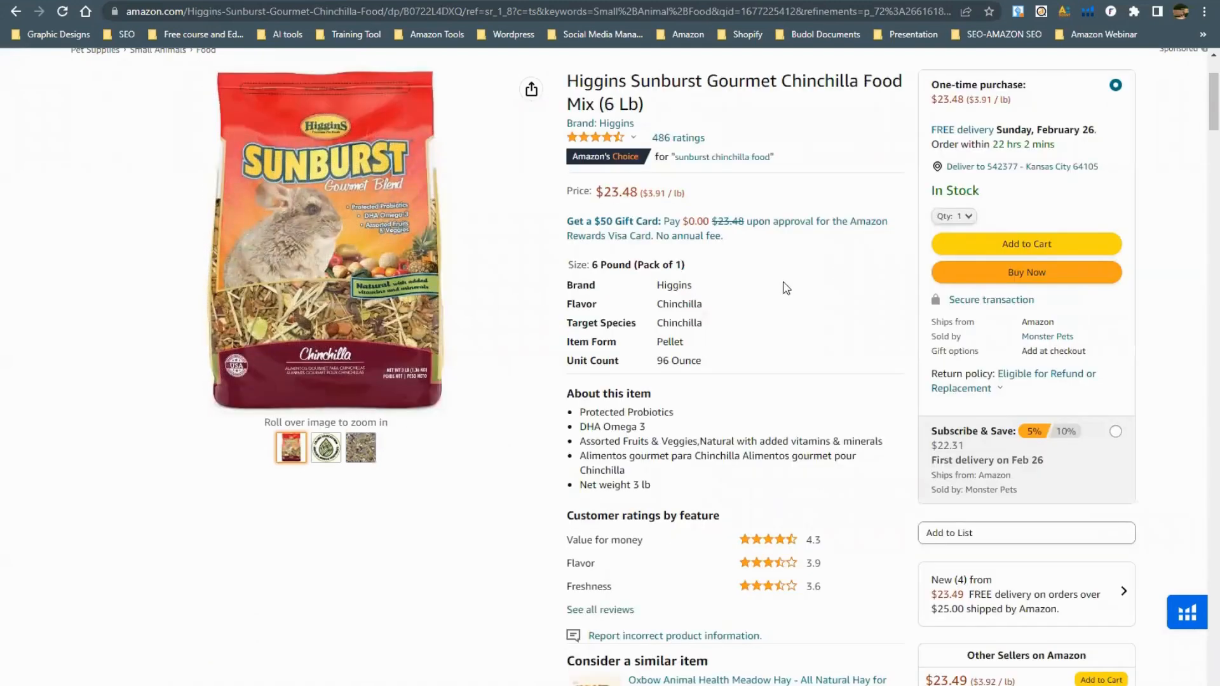
Open the Jungle Scout Sales Estimator from the VA Toolkit spreadsheet's Extensions links and pass its human verification.
key("alt+Tab")
mouse_move(811, 278)
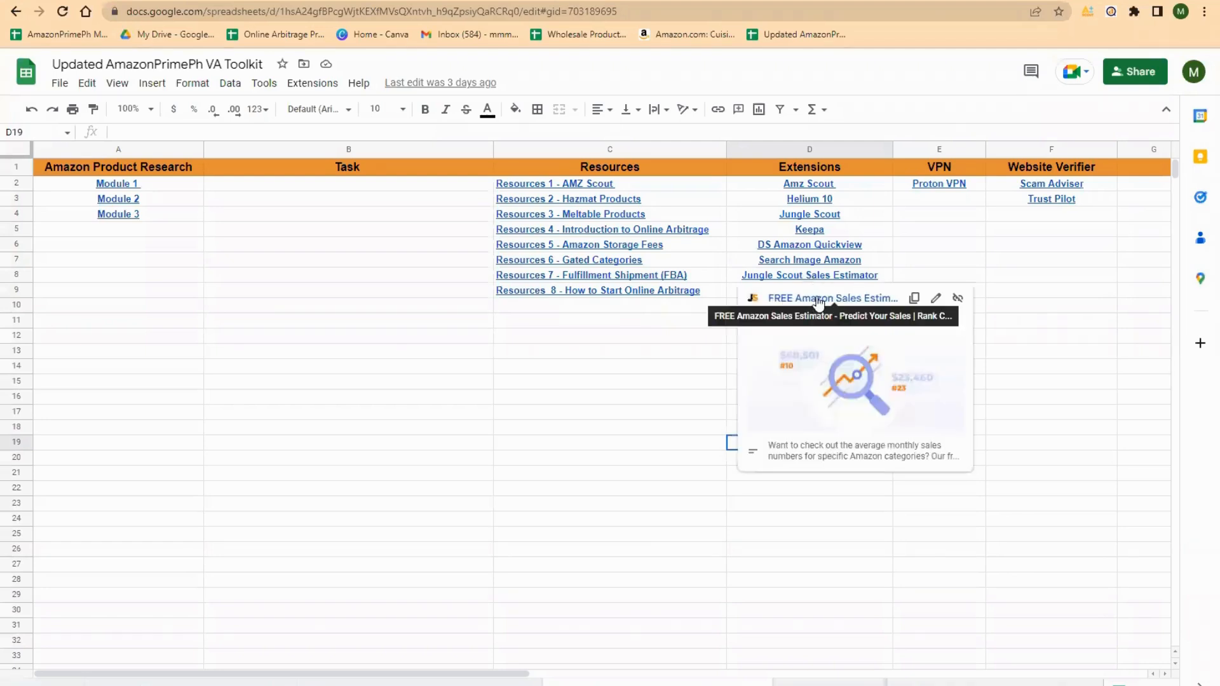
left_click(819, 299)
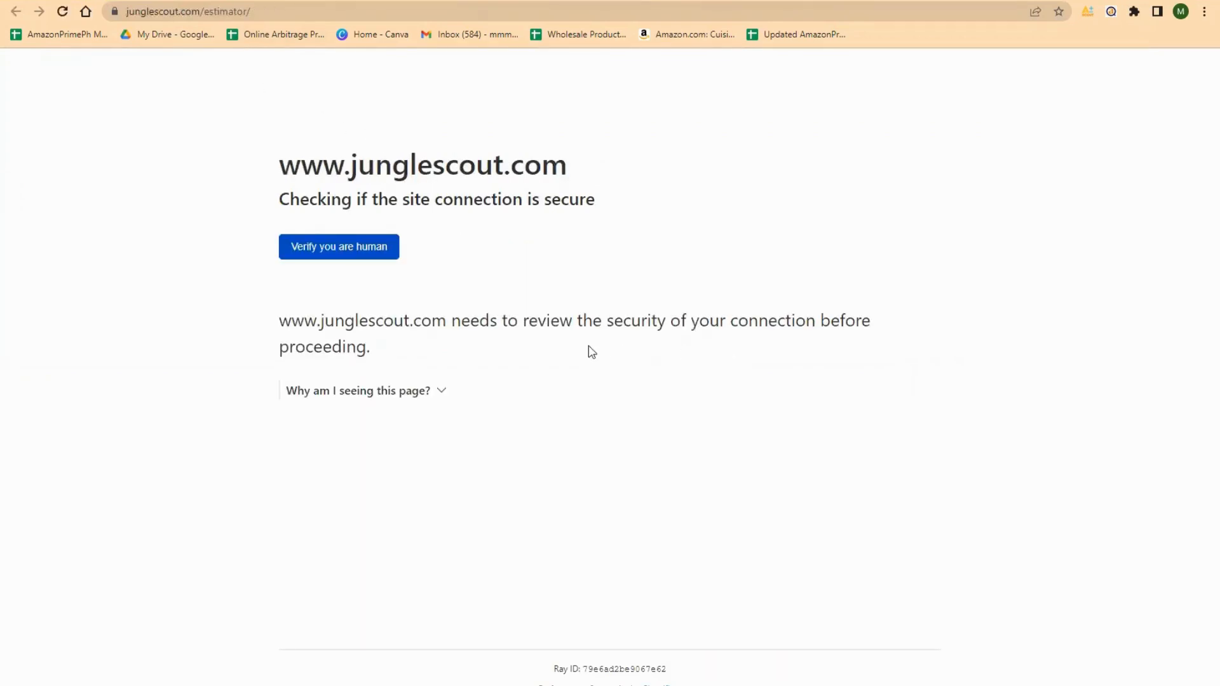
left_click(374, 255)
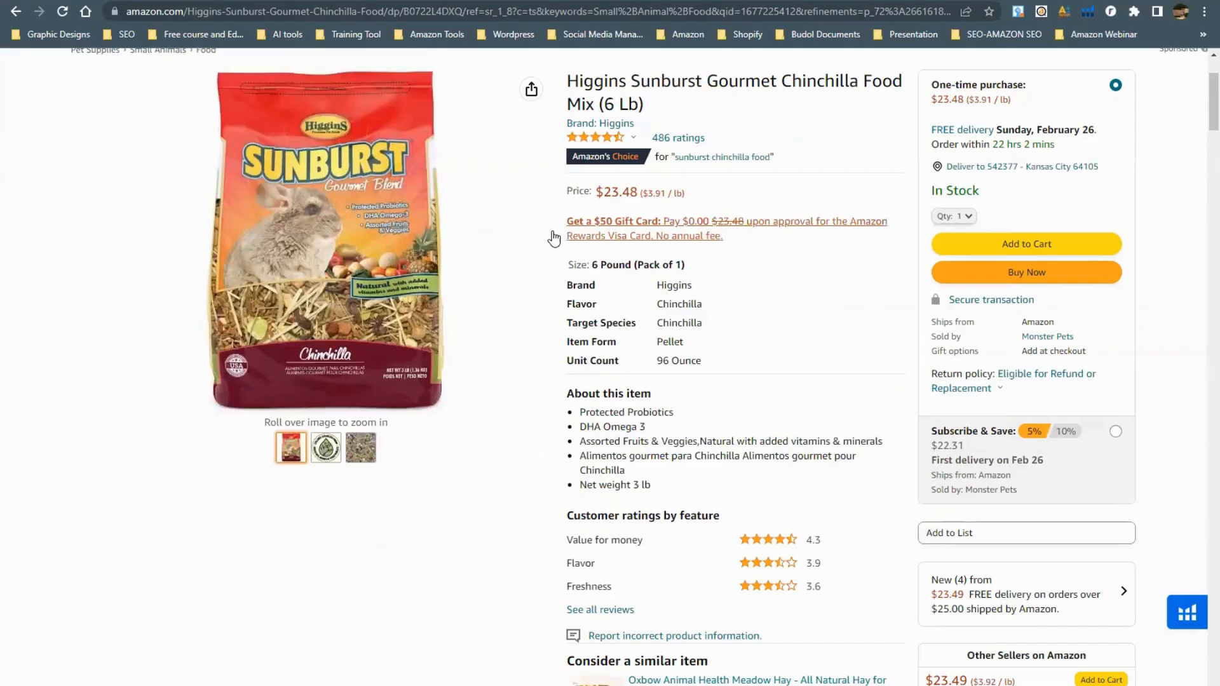
Copy the product's Pet Supplies Best Sellers Rank, 15,112, from its Amazon product details into the sales estimator's rank.
scroll(476, 441, "down", 8)
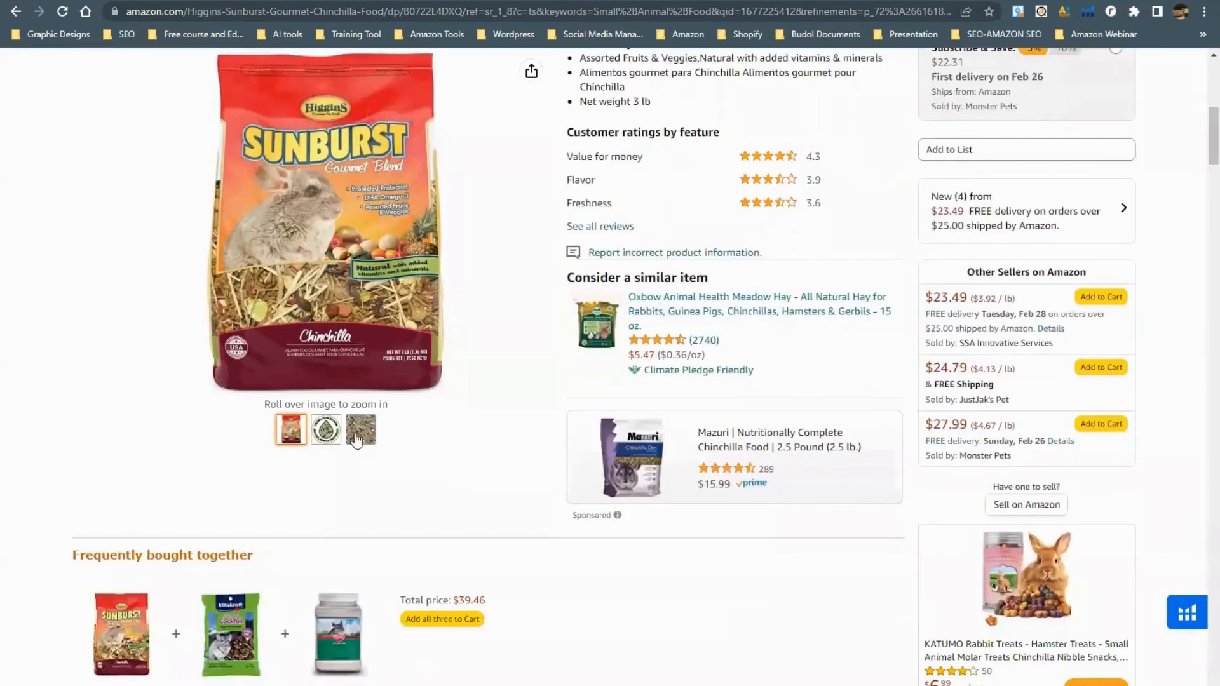
scroll(185, 346, "down", 20)
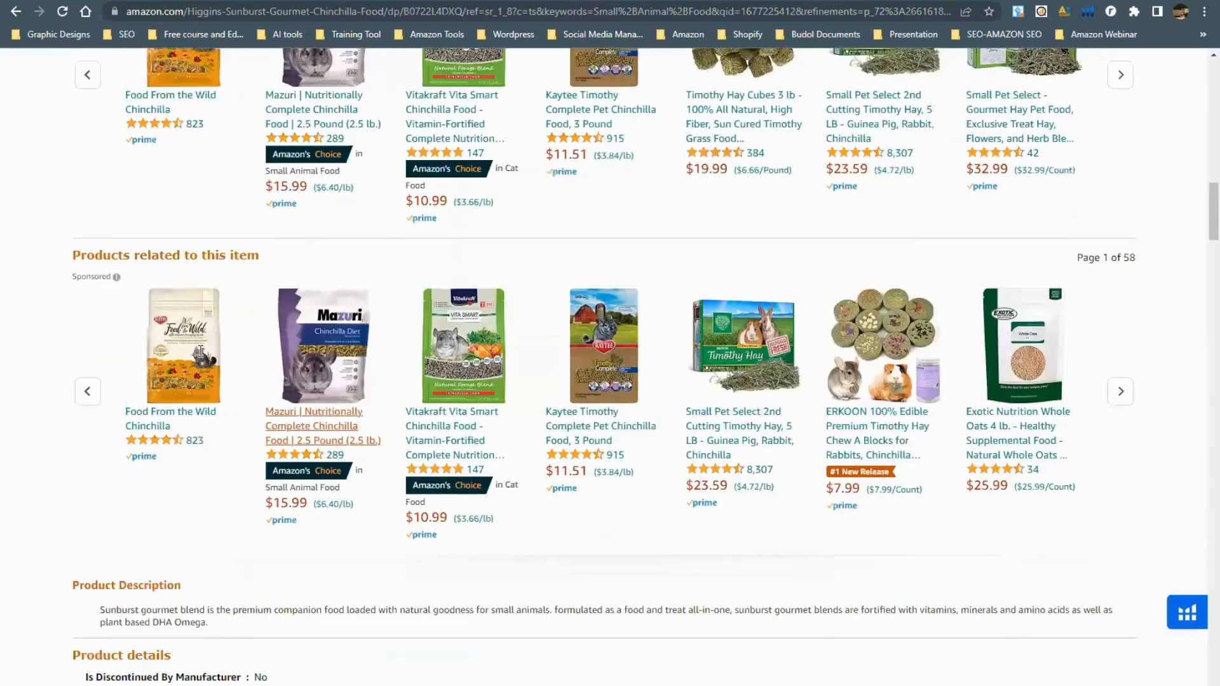
left_click_drag(180, 353, 212, 351)
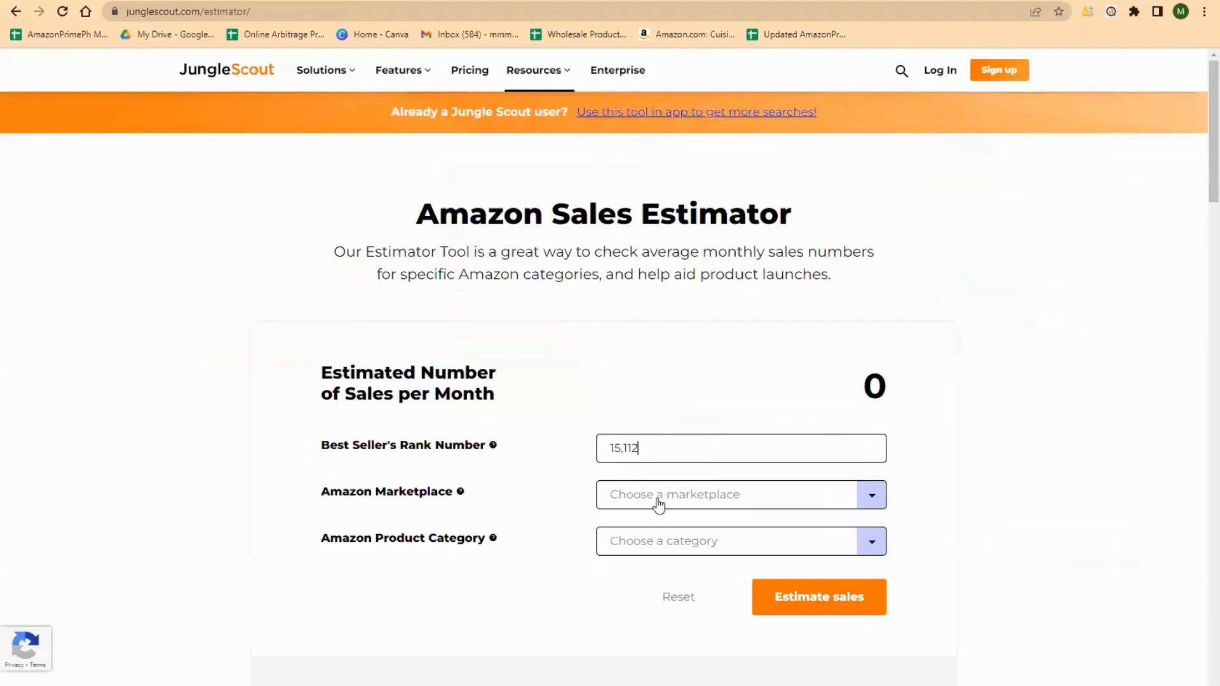
Set the estimator's marketplace to United States of America and category to Pet Supplies, and estimate the monthly sales.
left_click(672, 505)
left_click(771, 527)
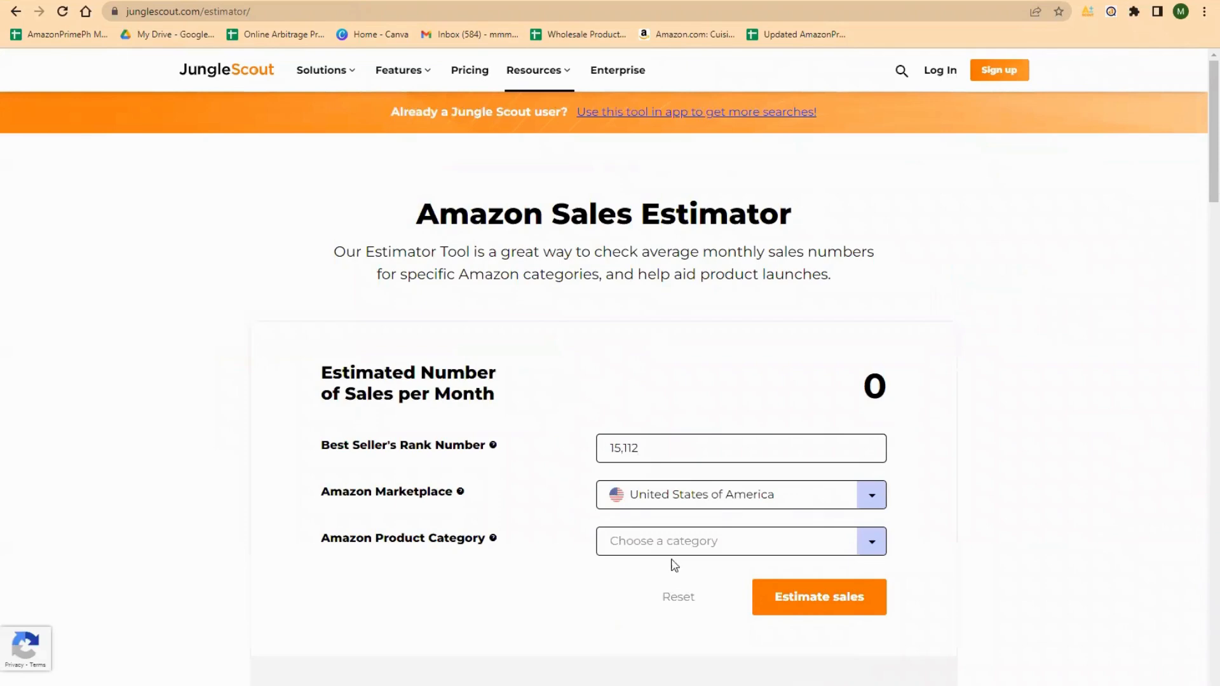
left_click(710, 552)
scroll(776, 422, "down", 10)
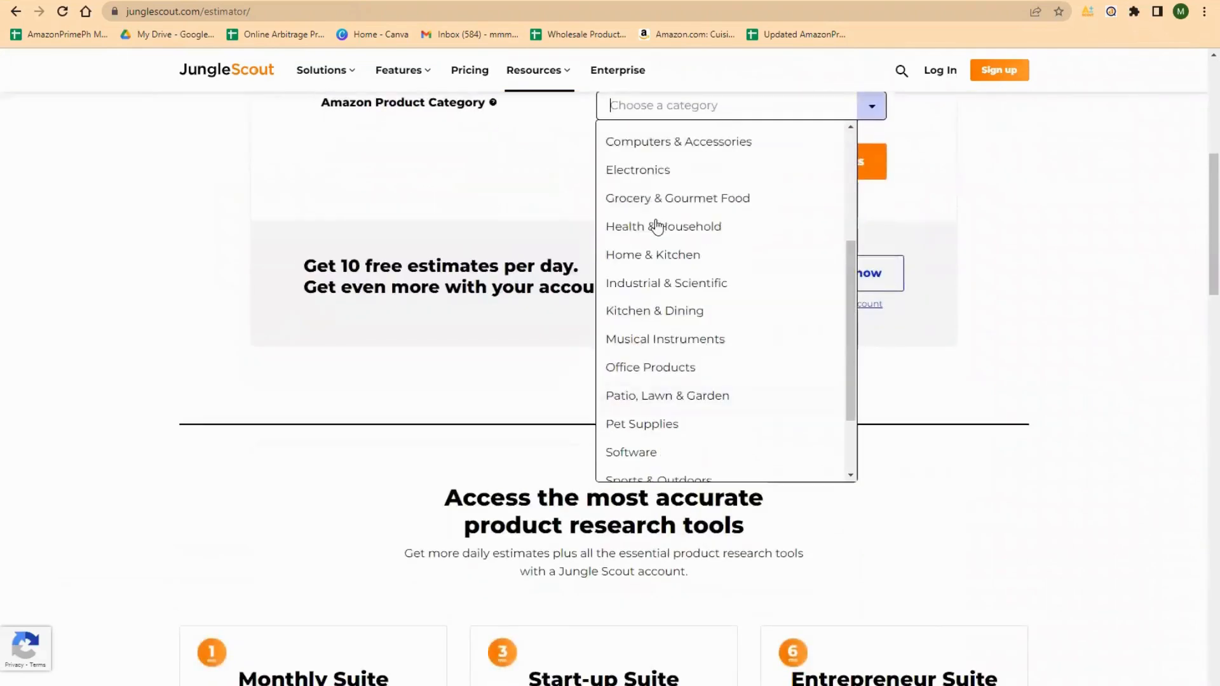
left_click(641, 328)
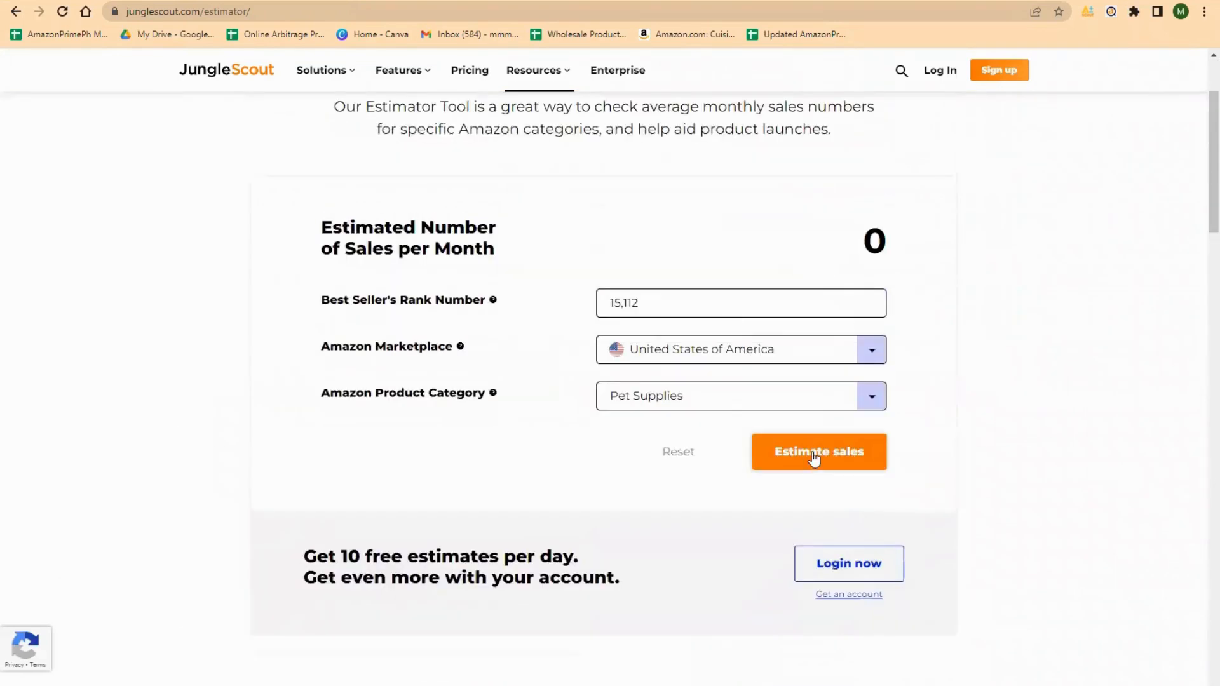
left_click(860, 452)
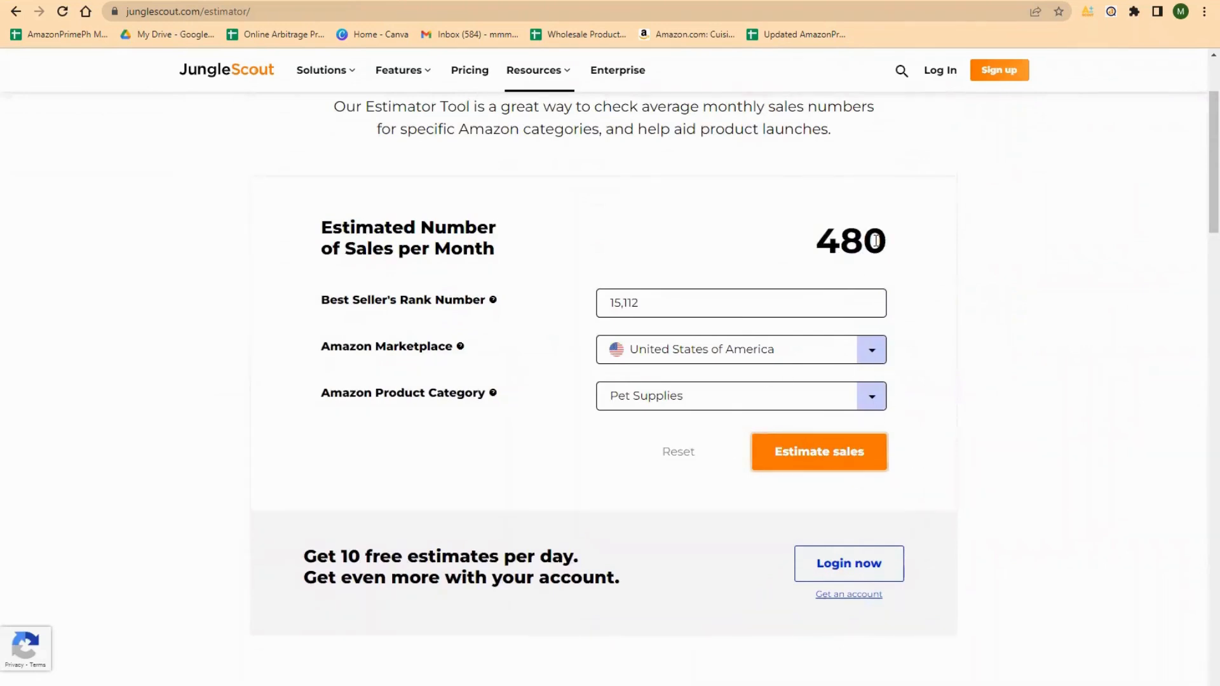
left_click_drag(817, 239, 897, 248)
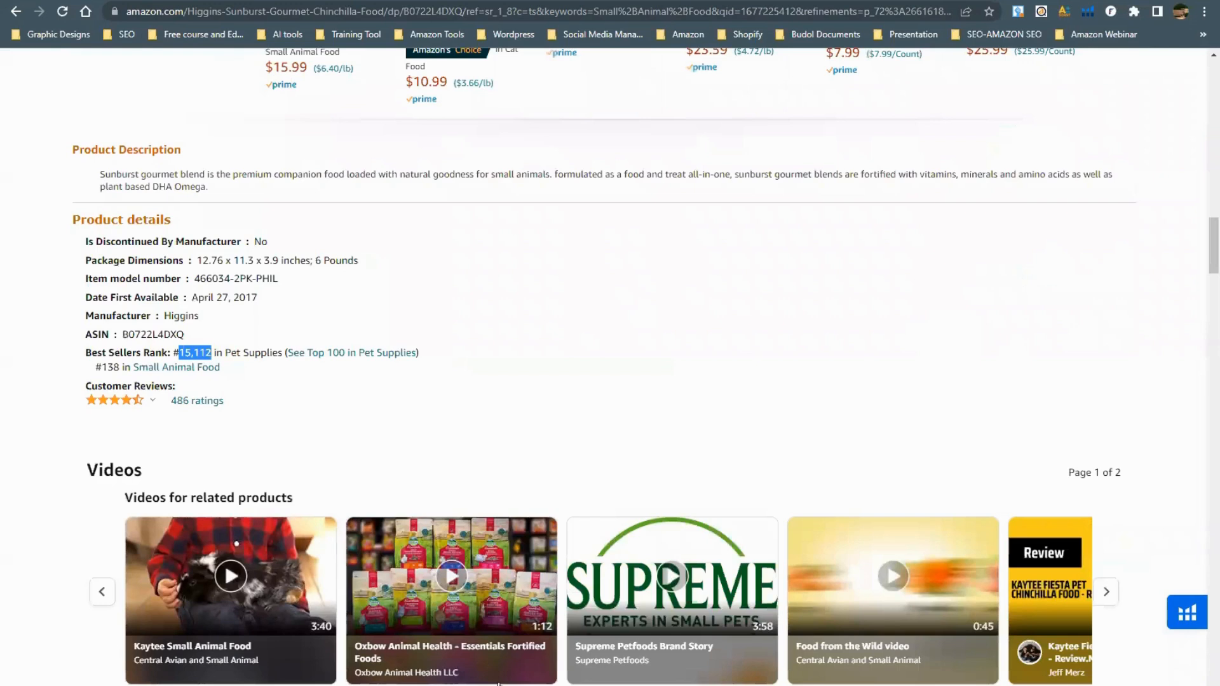
Add "480 EMS -" to the notes, divide 480 by 2 in Calculator, and record "480/2 - 240 EMS" below it.
key("alt+Tab")
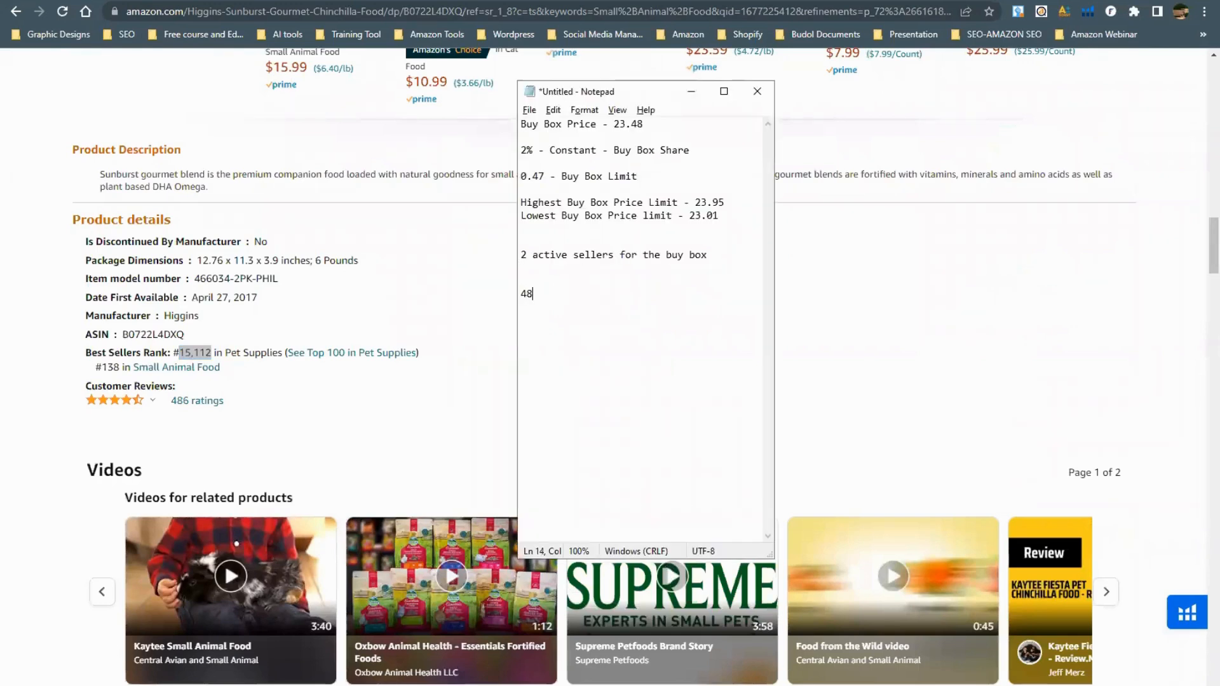
type("s")
left_click(724, 461)
left_click(781, 433)
left_click(772, 530)
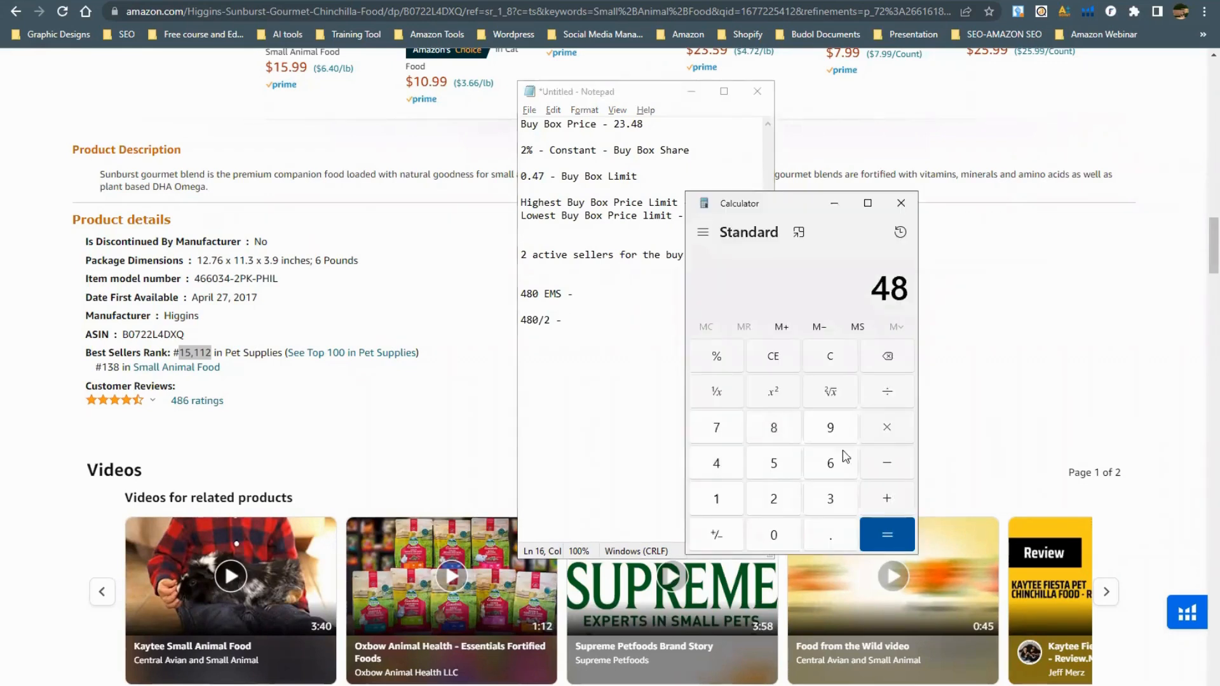
left_click(885, 401)
left_click(773, 499)
left_click(887, 535)
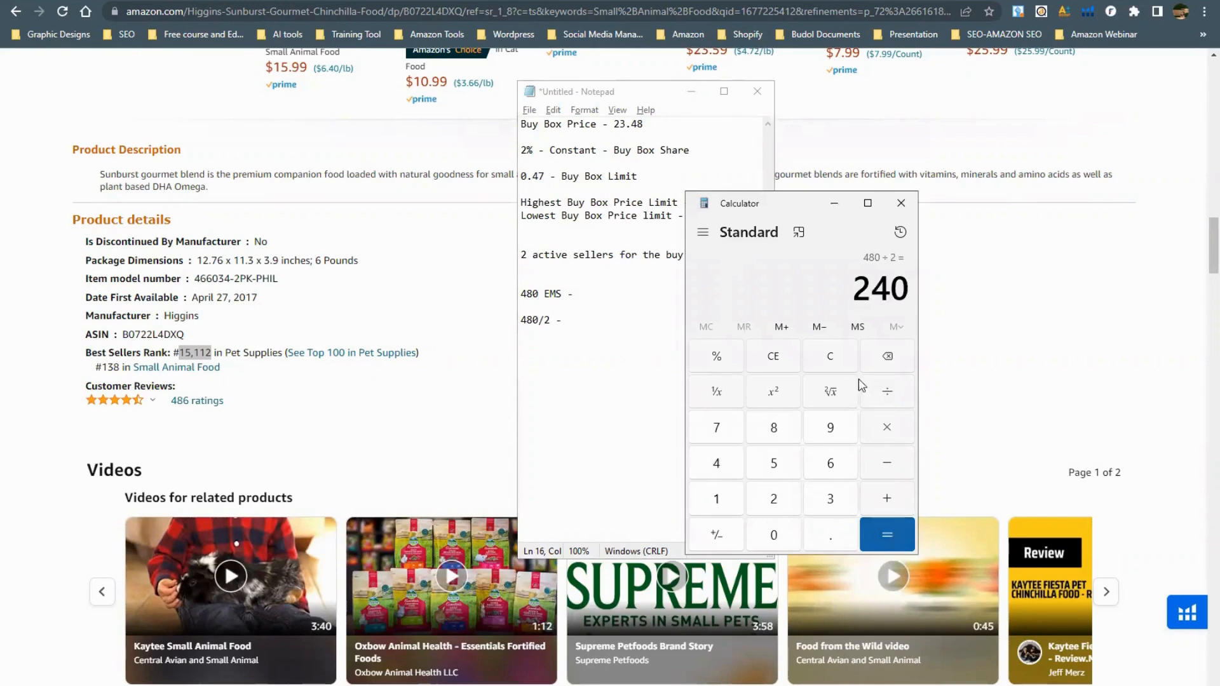
left_click(562, 320)
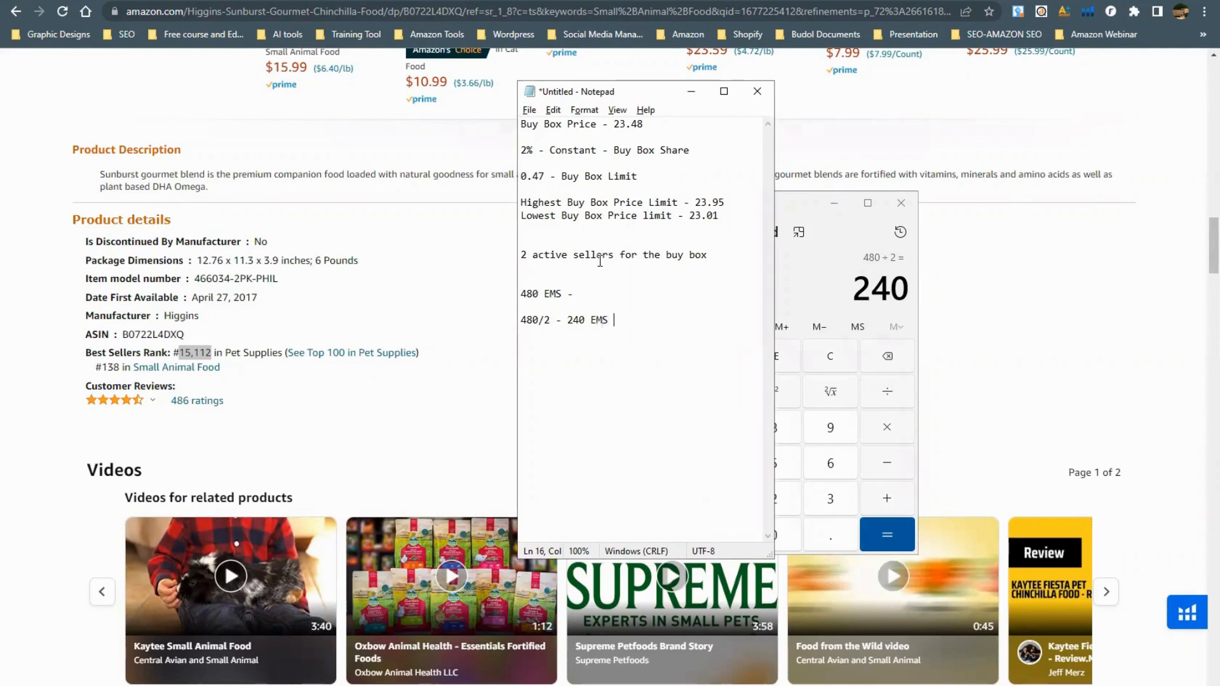
left_click_drag(613, 349, 507, 126)
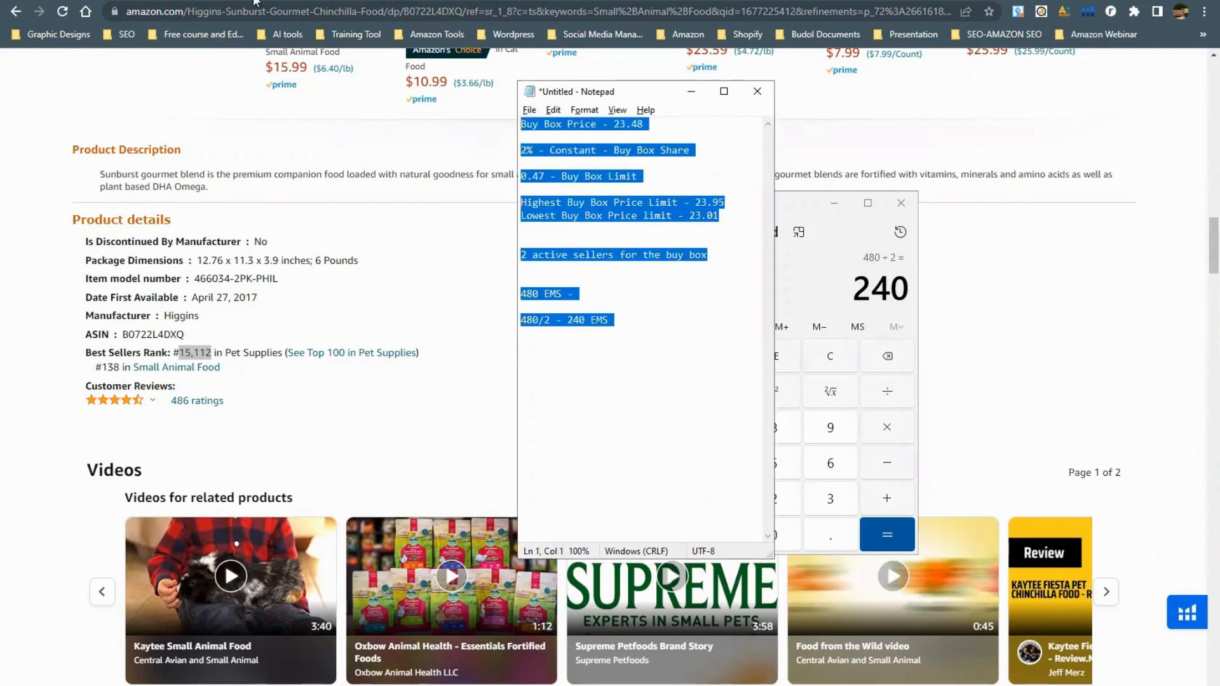
Compare the notes and Amazon listing with the Sample Client Criteria slide, placing the notes beside the criteria.
left_click(255, 1)
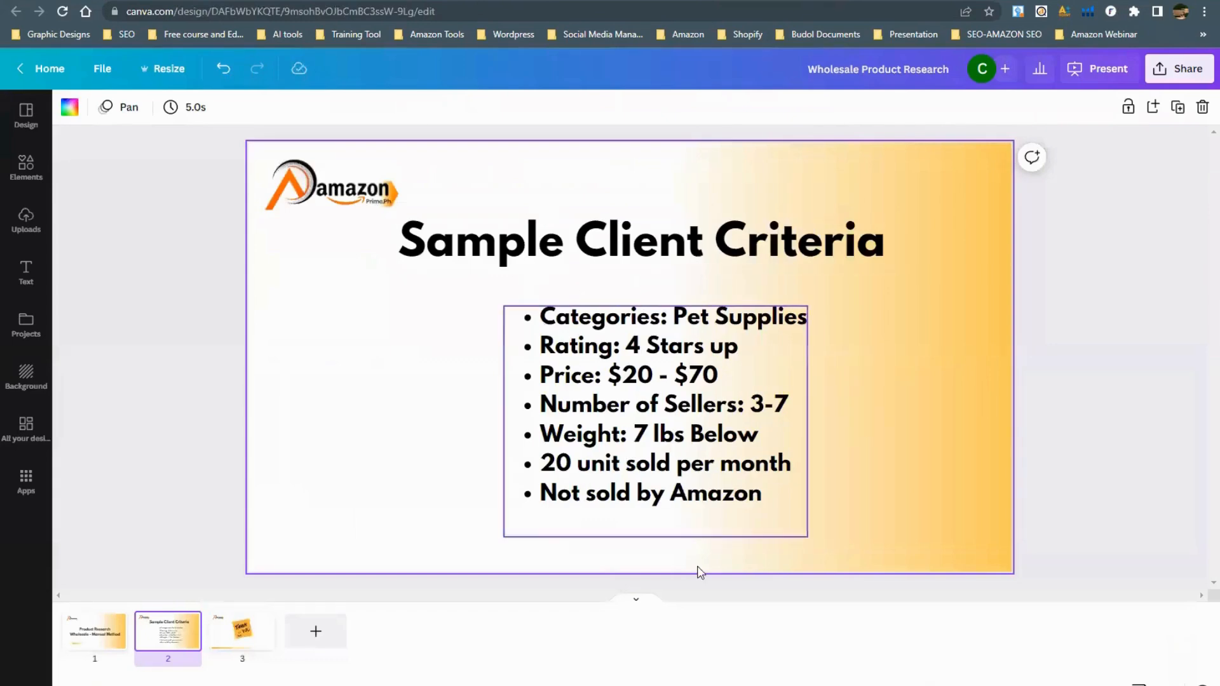
left_click(413, 2)
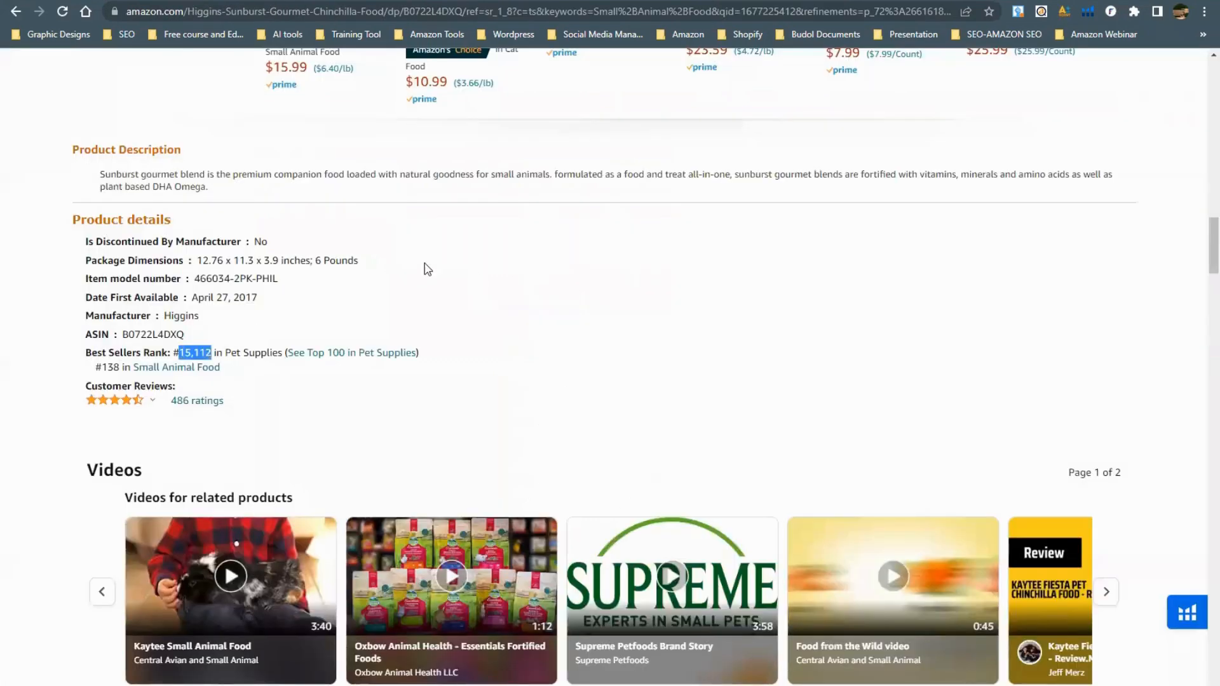
left_click(255, 2)
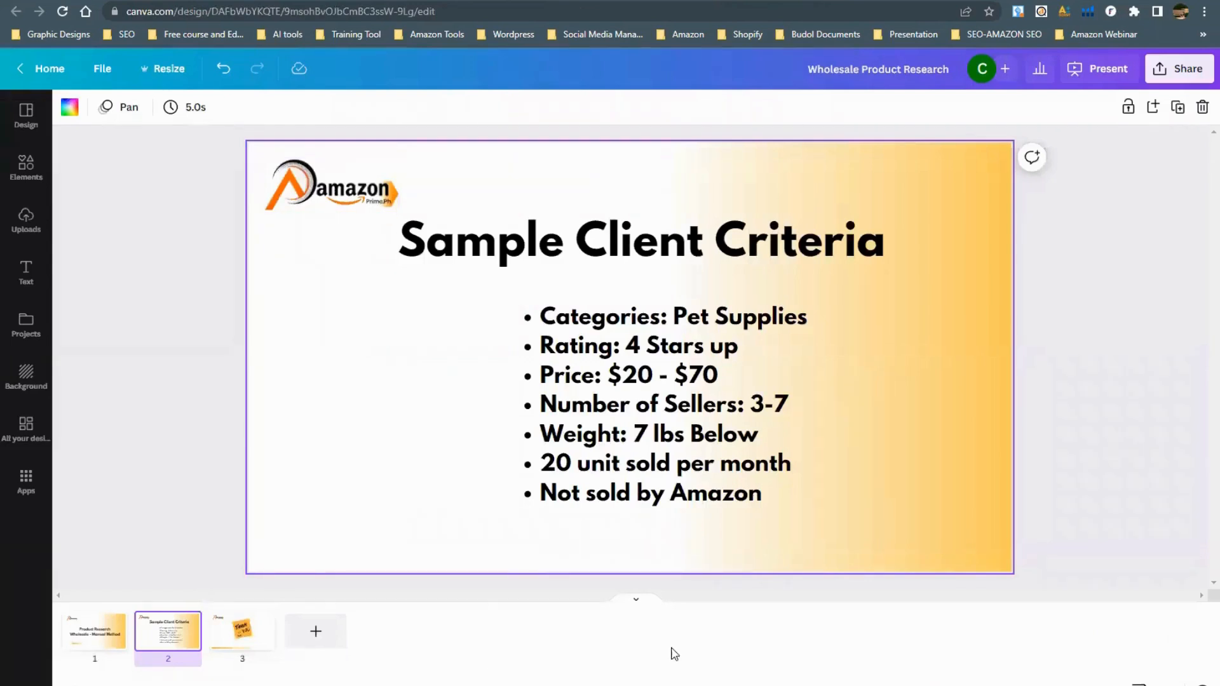
key("alt+Tab")
left_click_drag(650, 96, 936, 173)
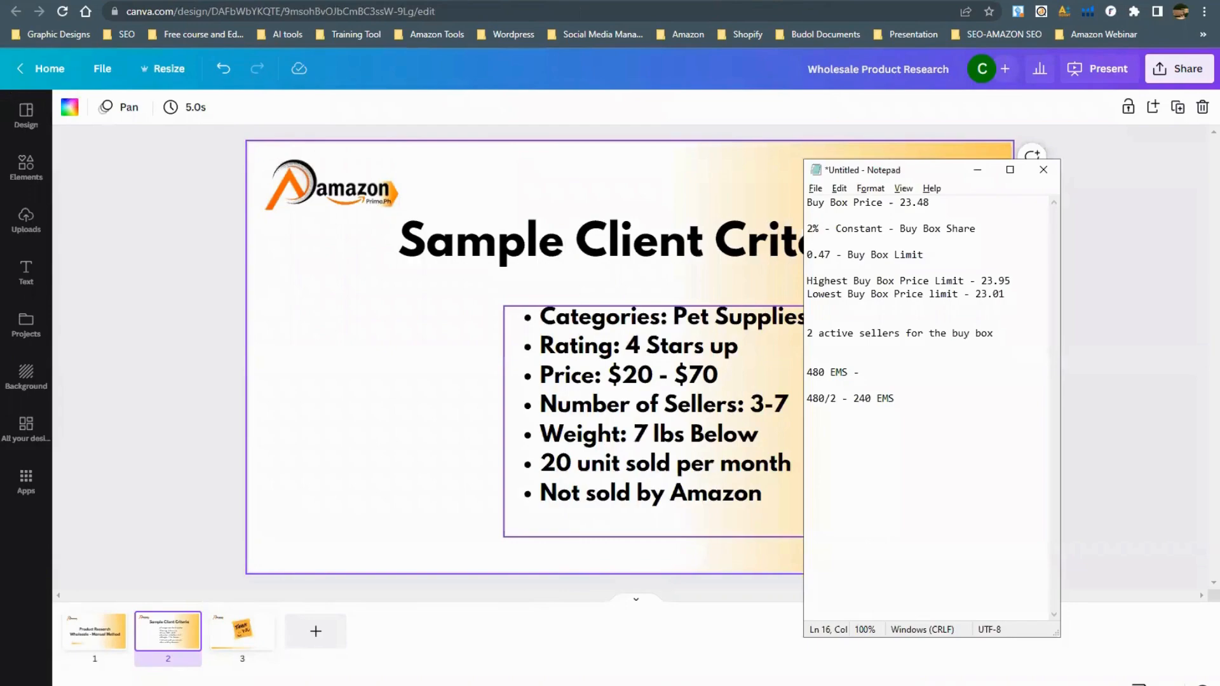
Open the Wholesale Product Lead Template spreadsheet and clear the existing leads in rows 2 and 3.
key("alt+Tab")
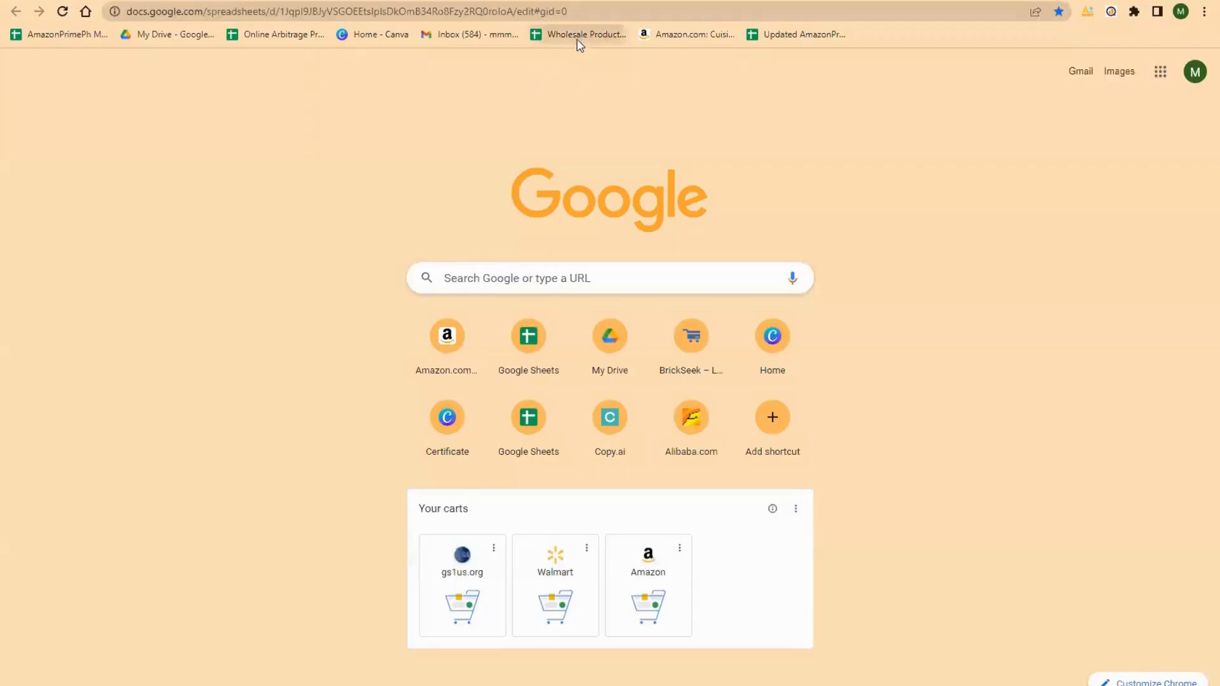
left_click(575, 36)
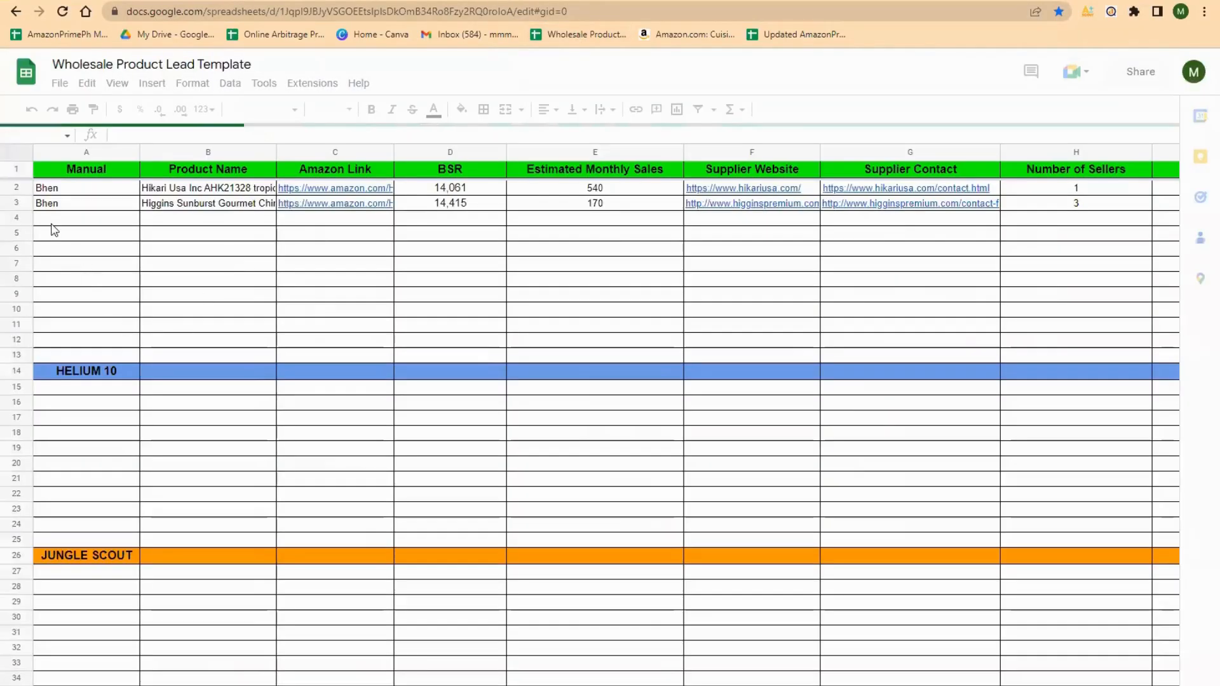
left_click(17, 190)
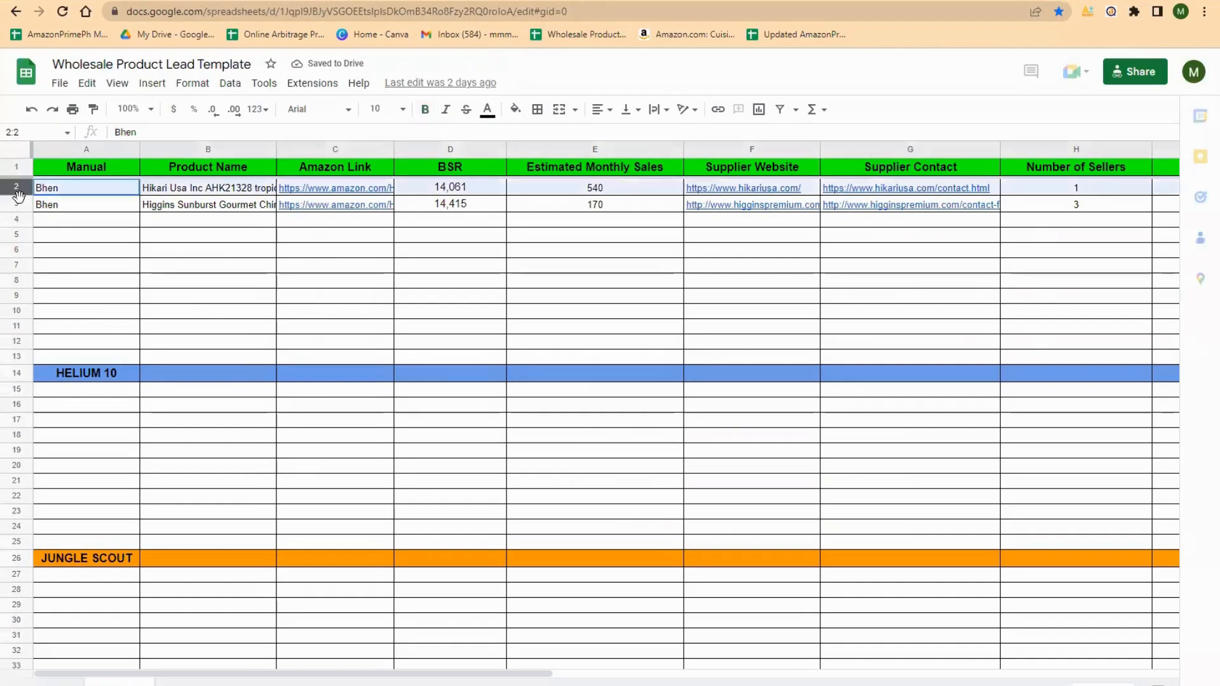
key("Delete")
left_click(406, 261)
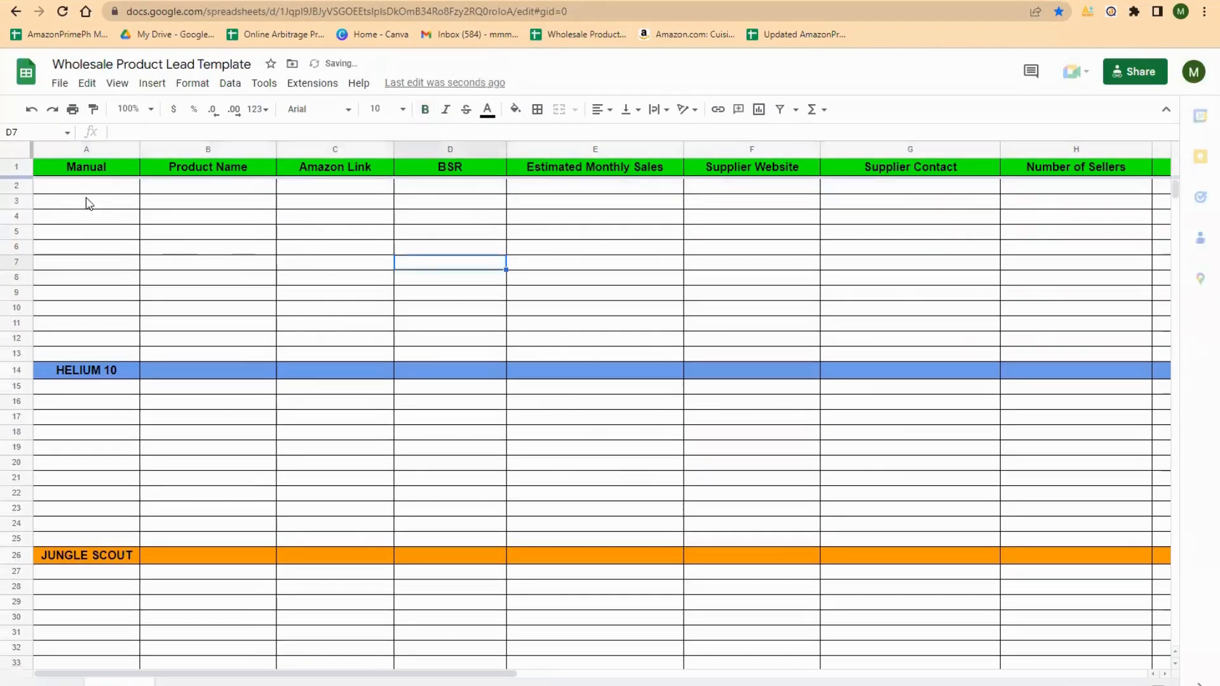
Enter the researcher's name in the Manual column of row 2.
left_click(92, 188)
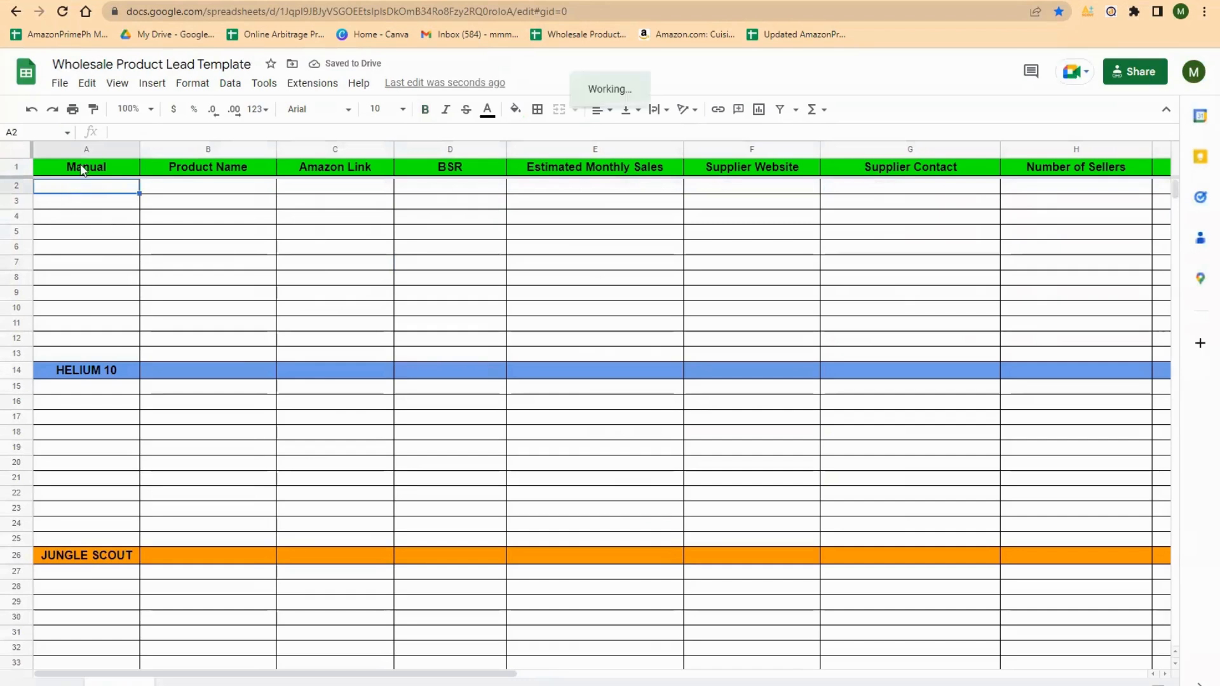
type("Bhen")
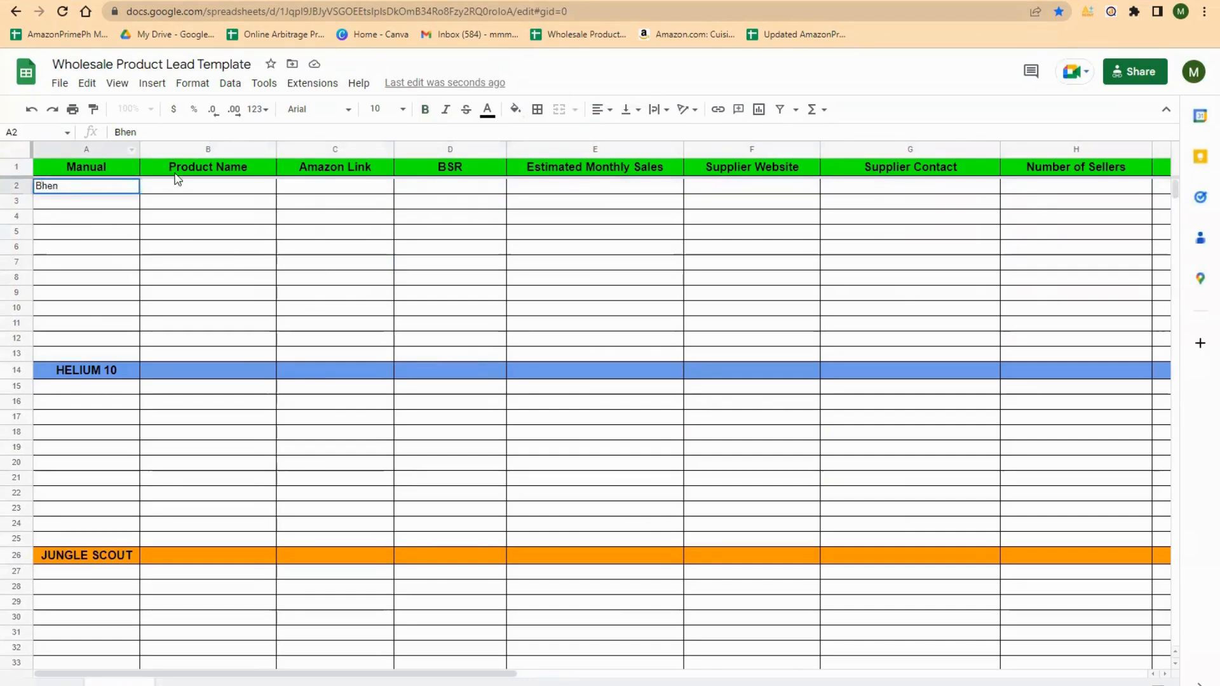
key("Tab")
Copy the title "Higgins Sunburst Gourmet Chinchilla Food Mix (6 Lb)" from Amazon into row 2's Product Name, pasting values only.
key("alt+Tab")
key("alt+Tab")
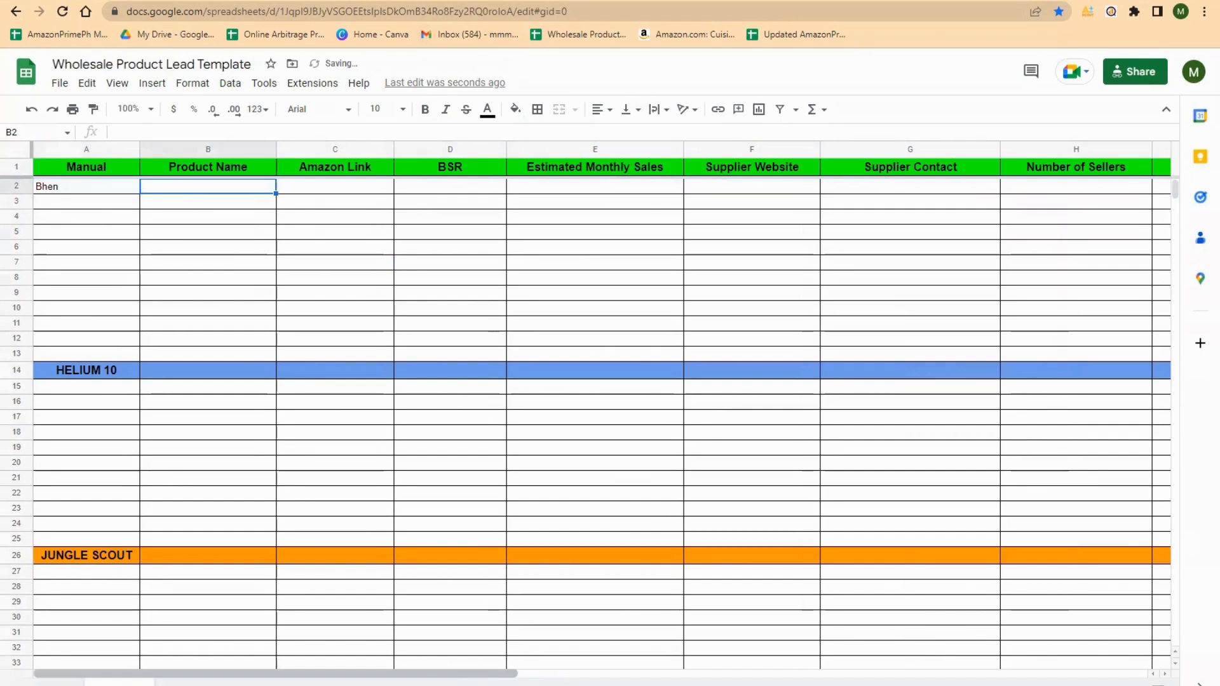
key("alt+Tab")
scroll(1136, 280, "up", 6)
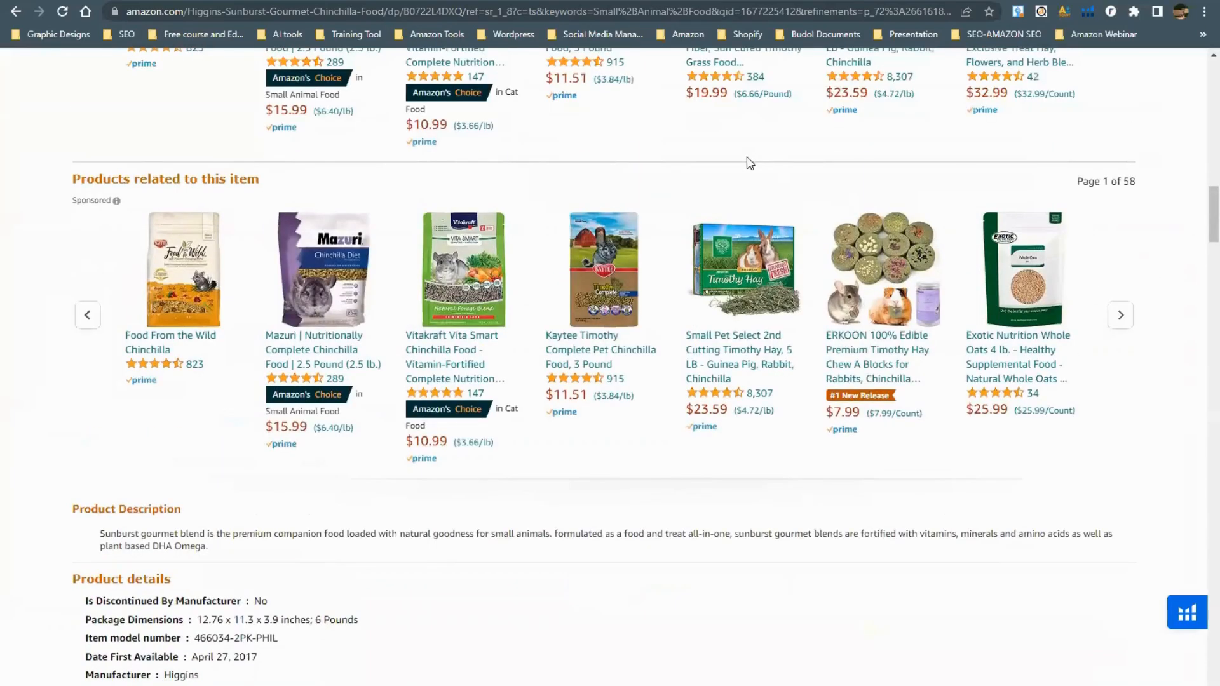
scroll(659, 230, "up", 20)
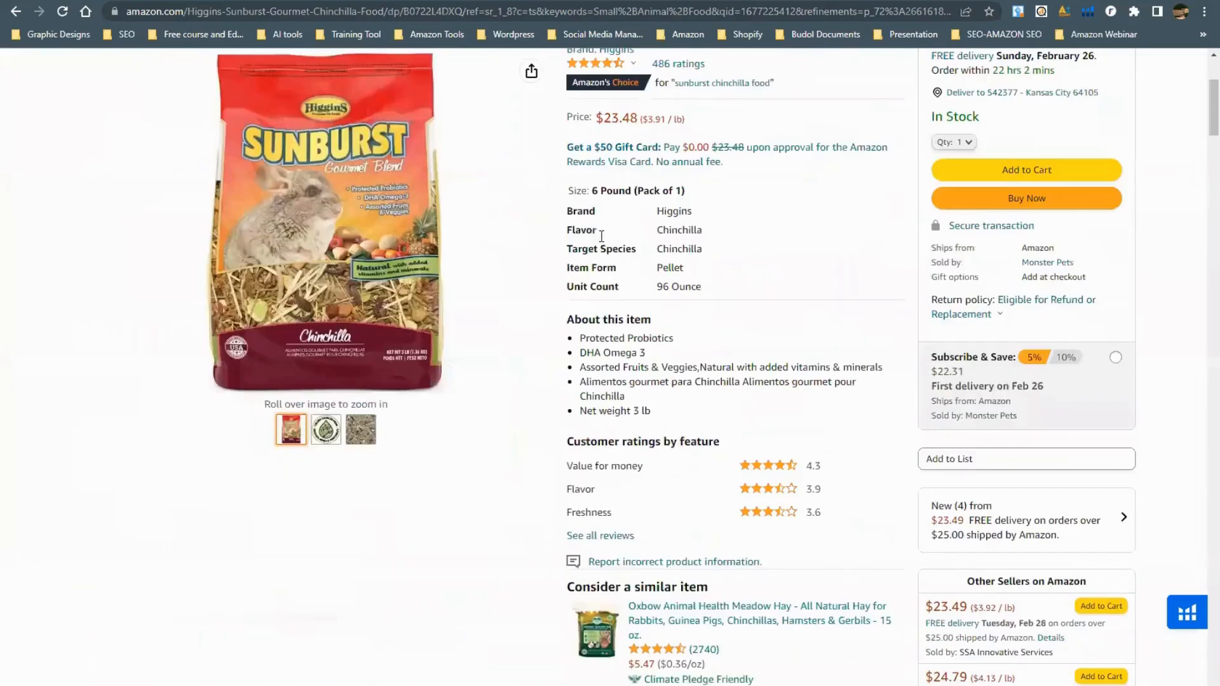
left_click_drag(561, 230, 737, 249)
key("ctrl+c")
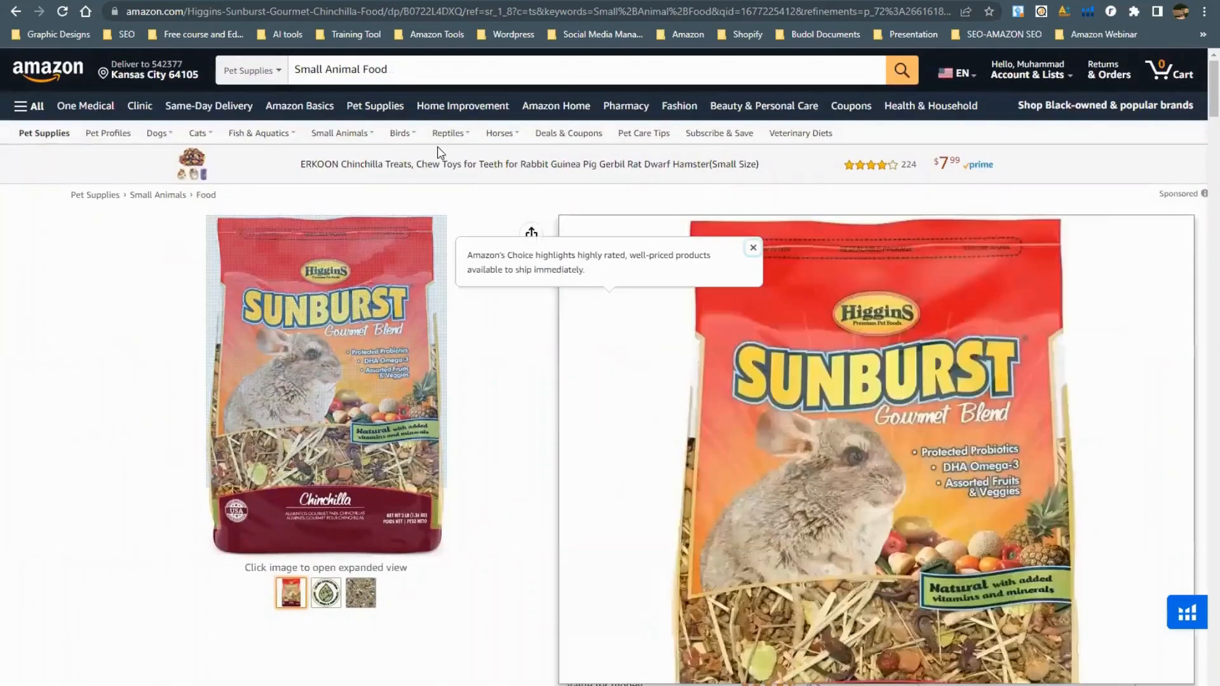
key("alt+Tab")
key("ctrl+v")
left_click(299, 209)
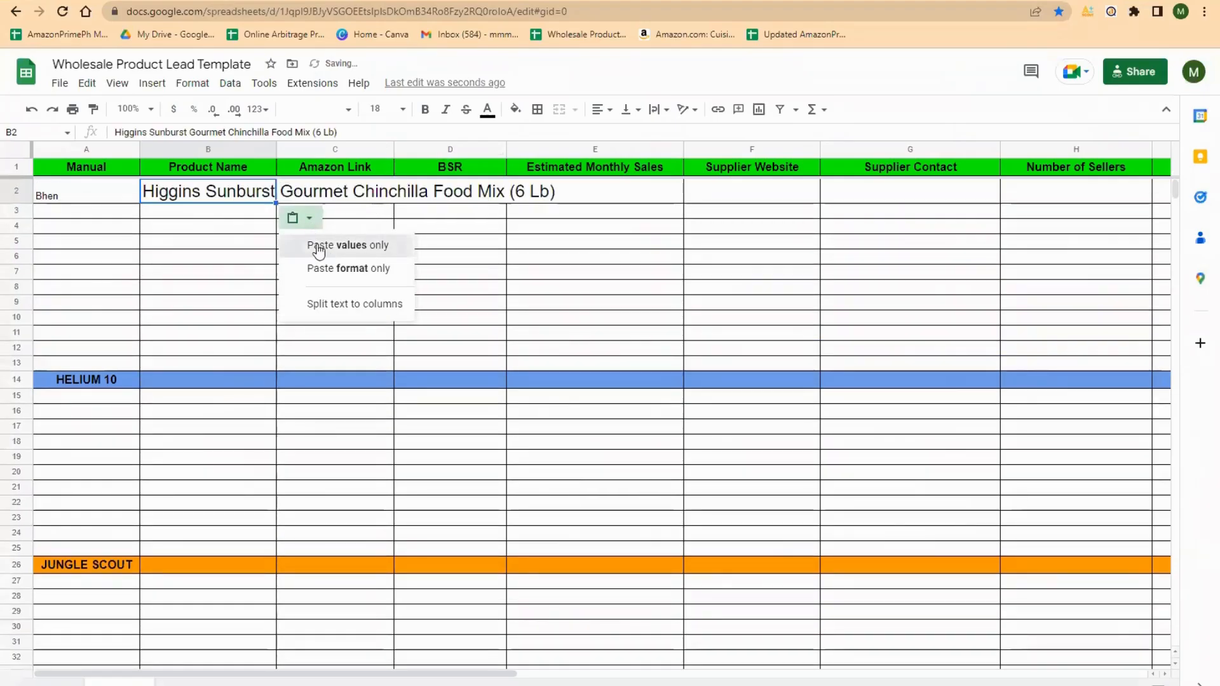
left_click(331, 242)
Copy the Amazon listing's web address into the Amazon Link cell of row 2.
key("alt+Tab")
left_click(443, 8)
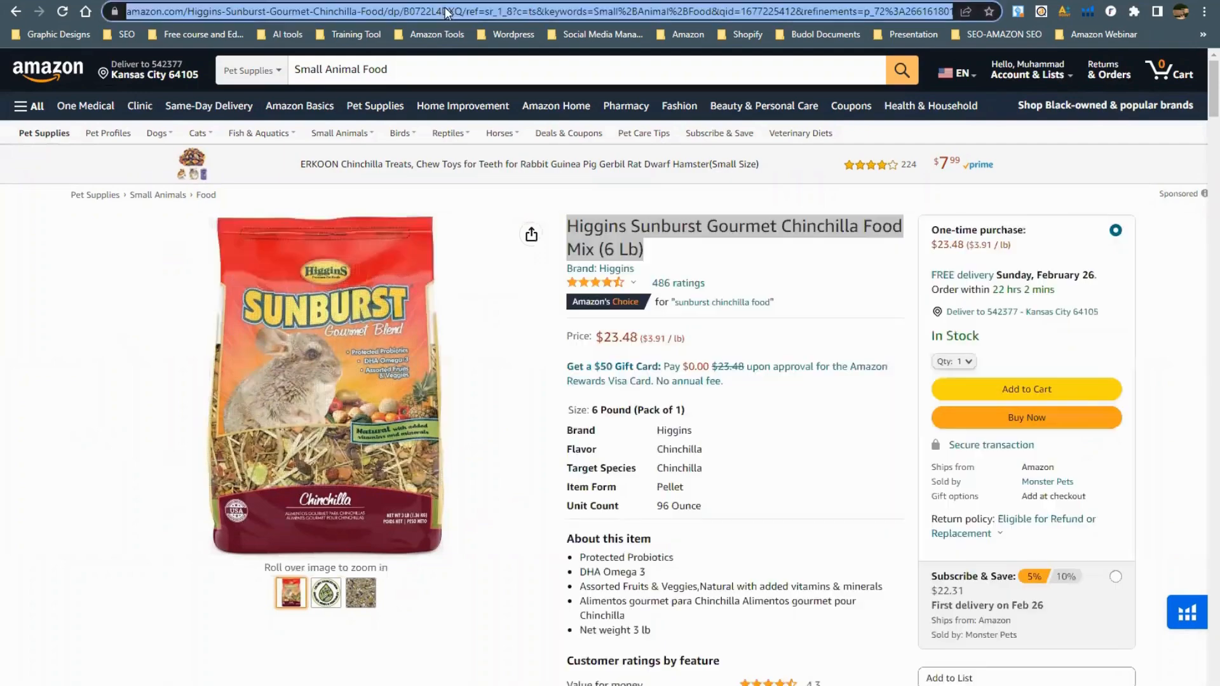
key("ctrl+c")
key("alt+Tab")
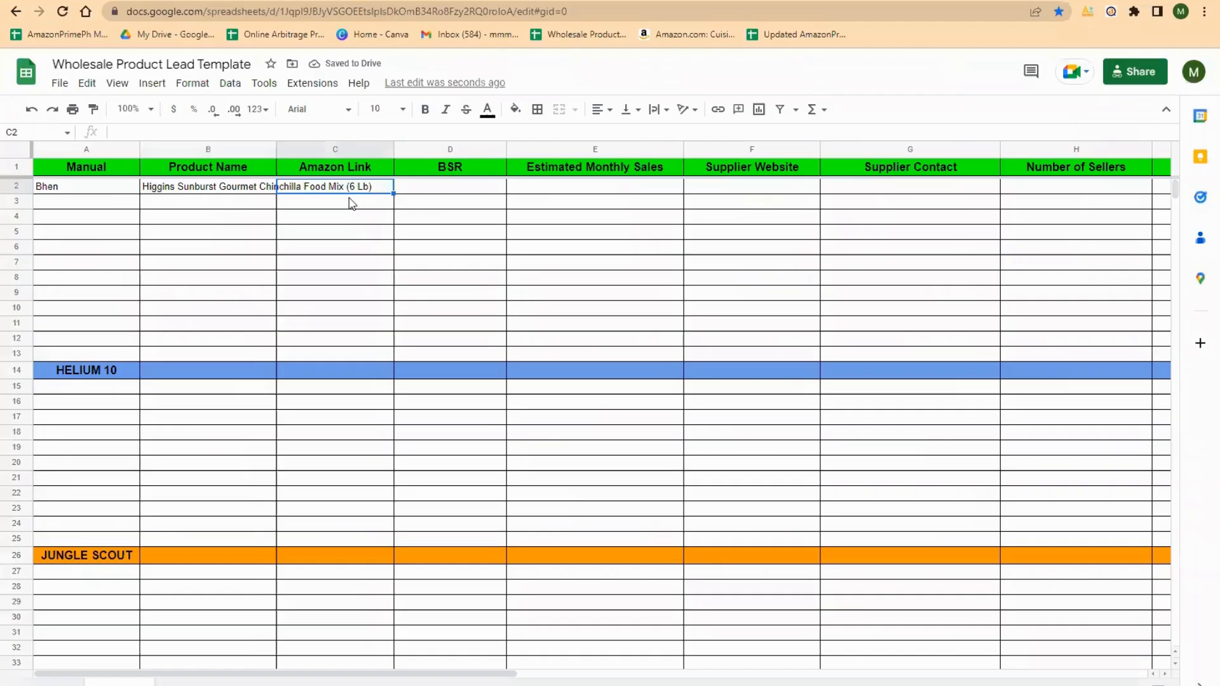
key("ctrl+v")
key("Tab")
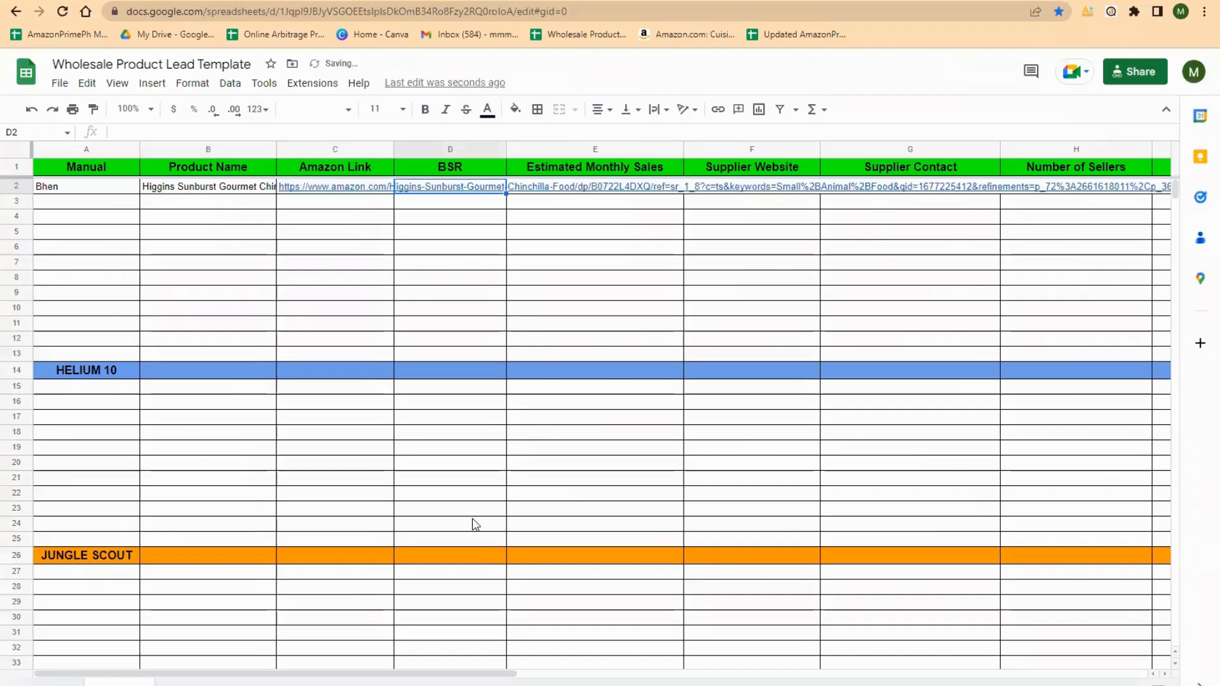
Copy the Best Sellers Rank, 15,112, from the Amazon product details into row 2's BSR cell.
key("alt+Tab")
scroll(200, 448, "down", 3)
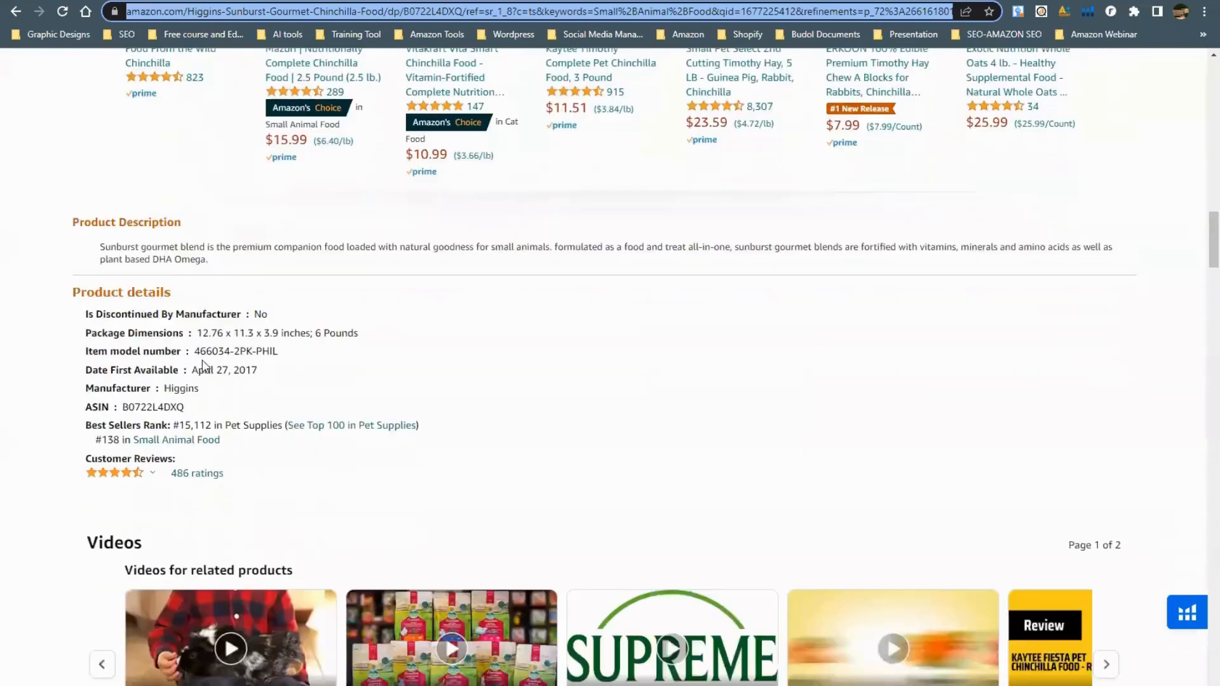
left_click_drag(178, 425, 212, 424)
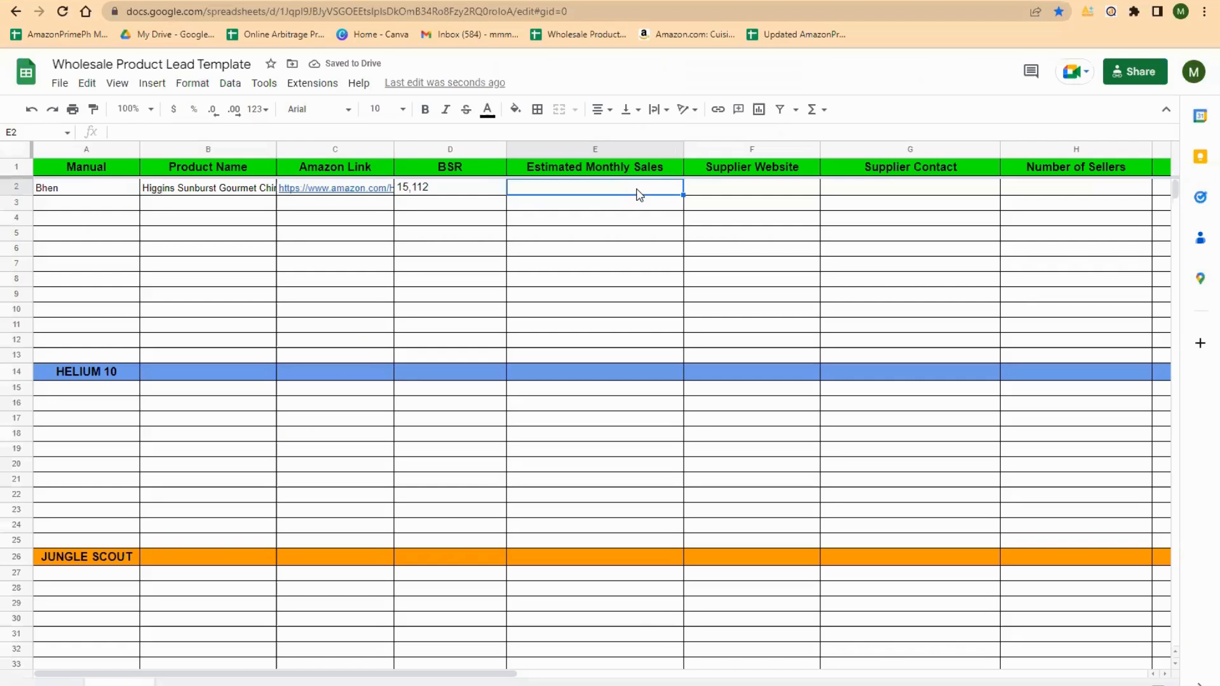
Enter 240 as the Estimated Monthly Sales in row 2.
type("240")
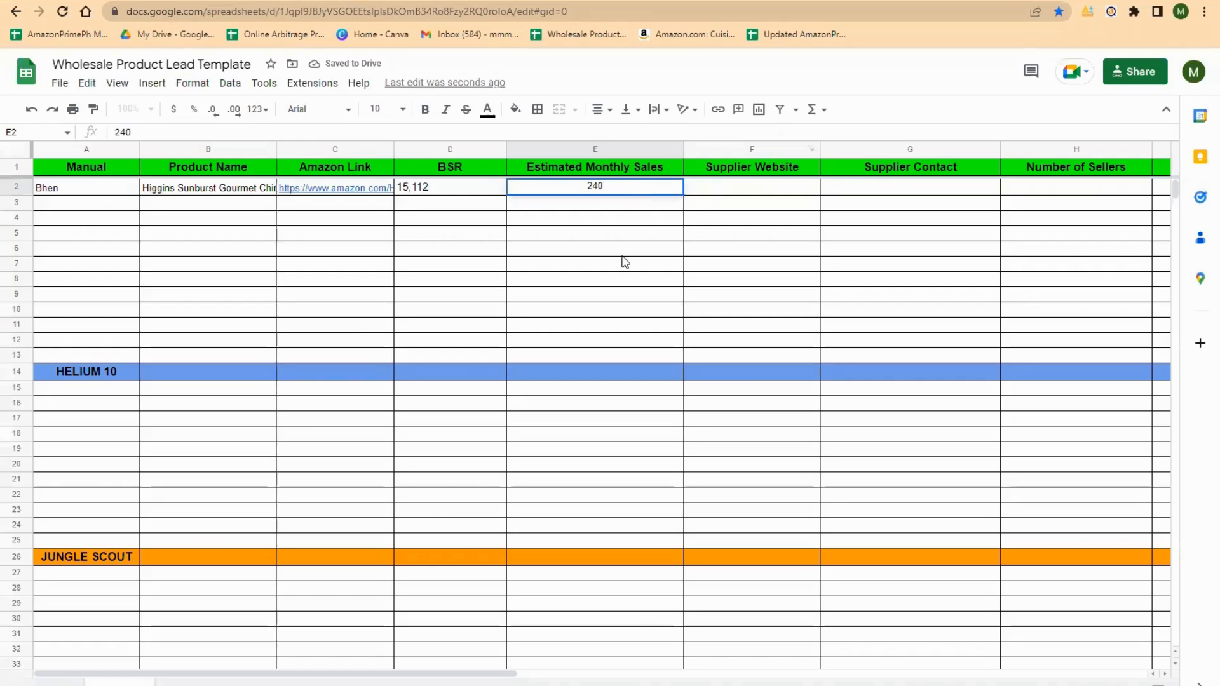
left_click(638, 267)
left_click(740, 170)
left_click(749, 192)
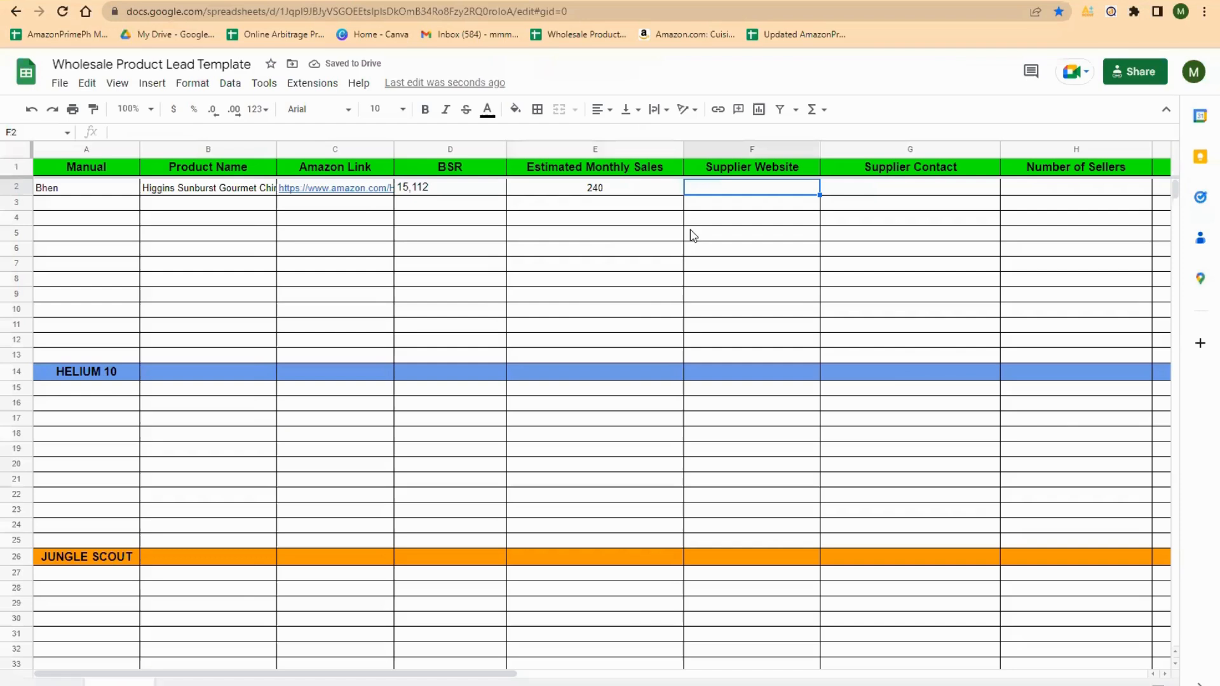
left_click(607, 191)
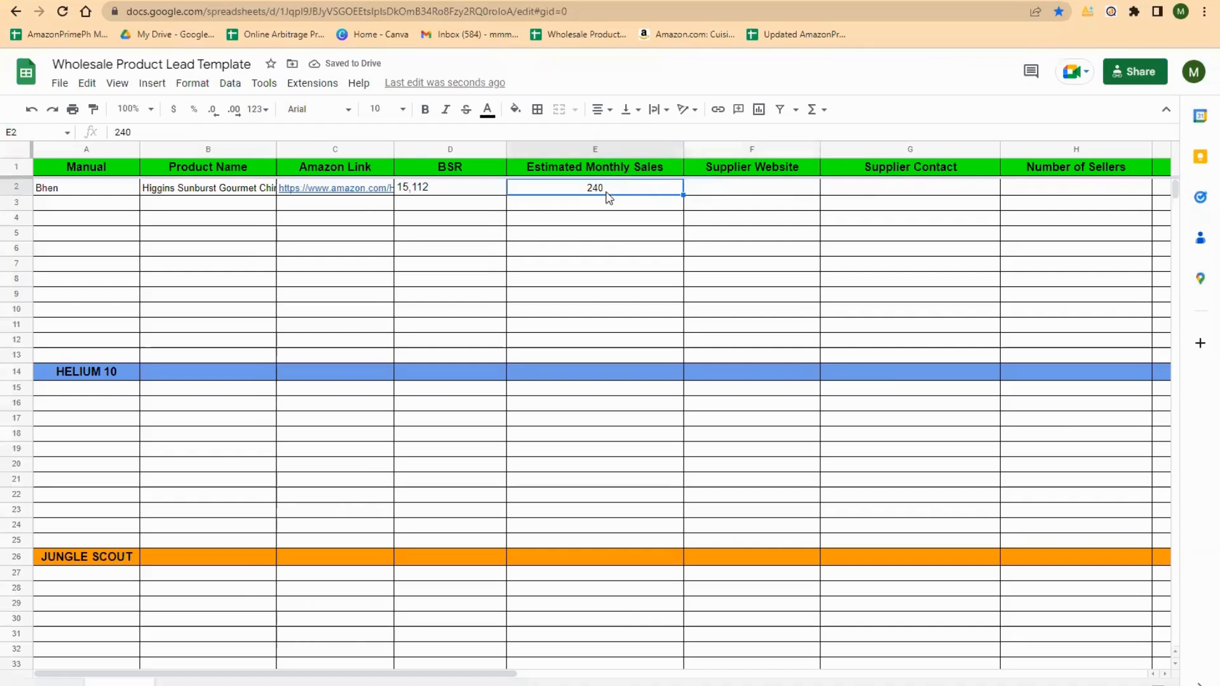
left_click(732, 191)
left_click(650, 192)
left_click(729, 186)
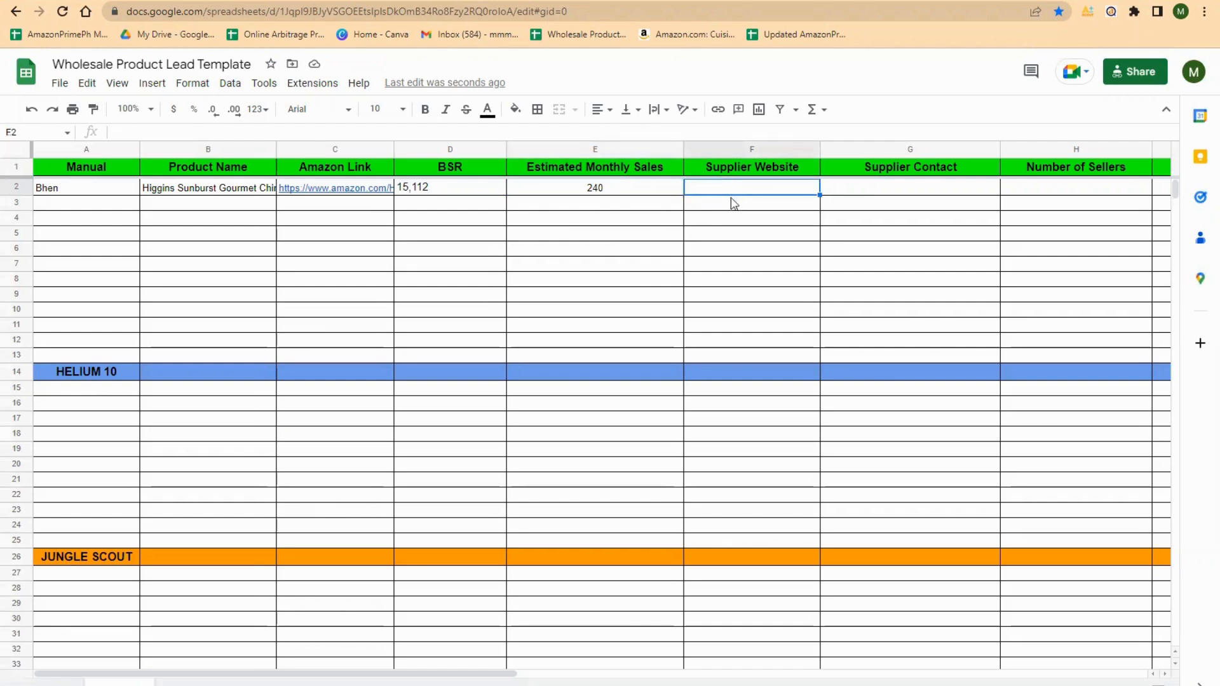
left_click(609, 189)
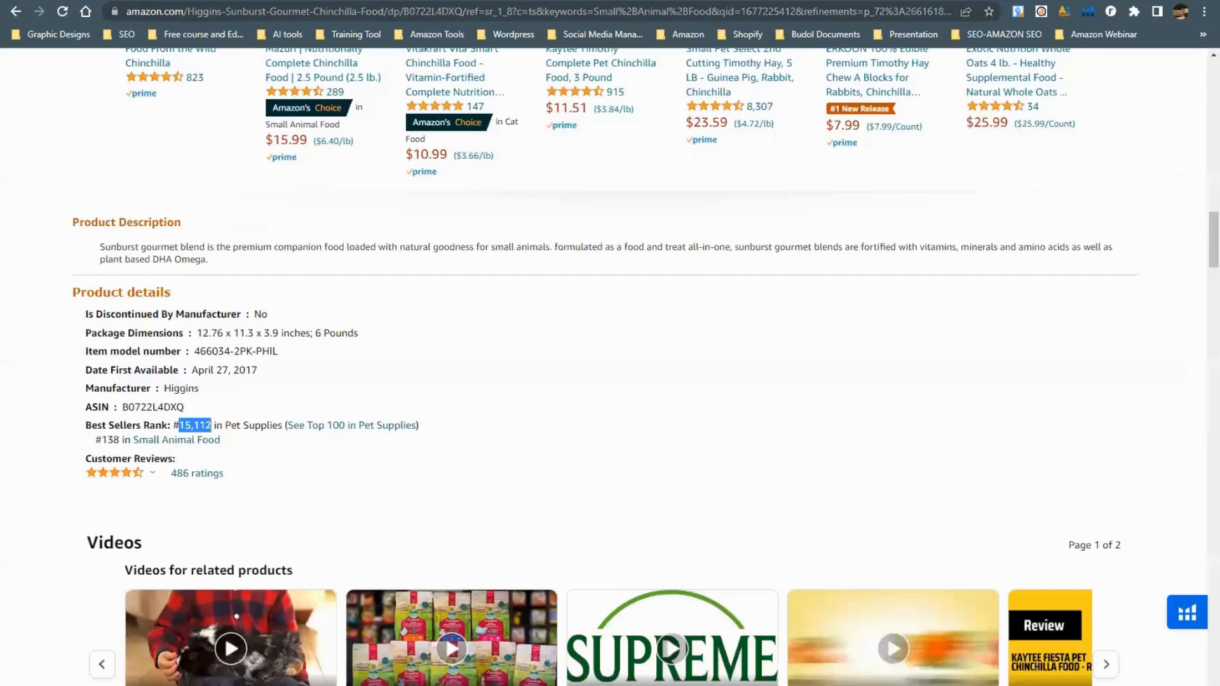
Copy the product title "Higgins Sunburst Gourmet Chinchilla Food Mix (6 Lb)" from its Amazon listing.
scroll(588, 250, "up", 3)
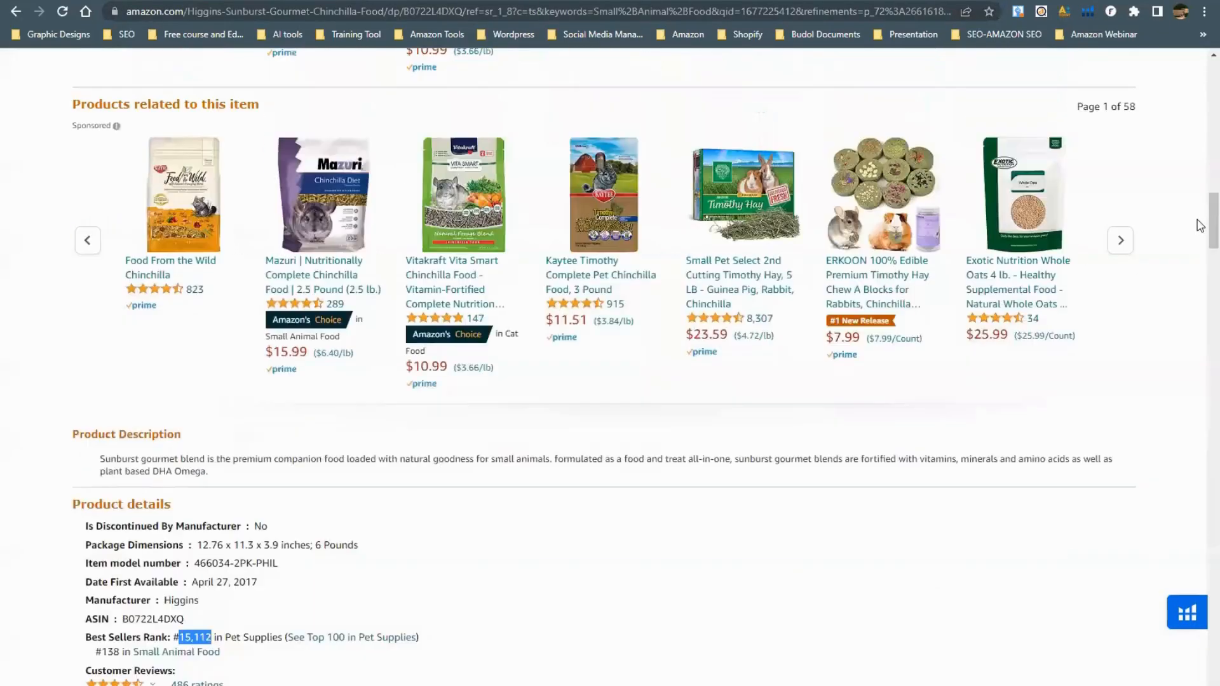
scroll(593, 249, "up", 4)
scroll(591, 238, "up", 10)
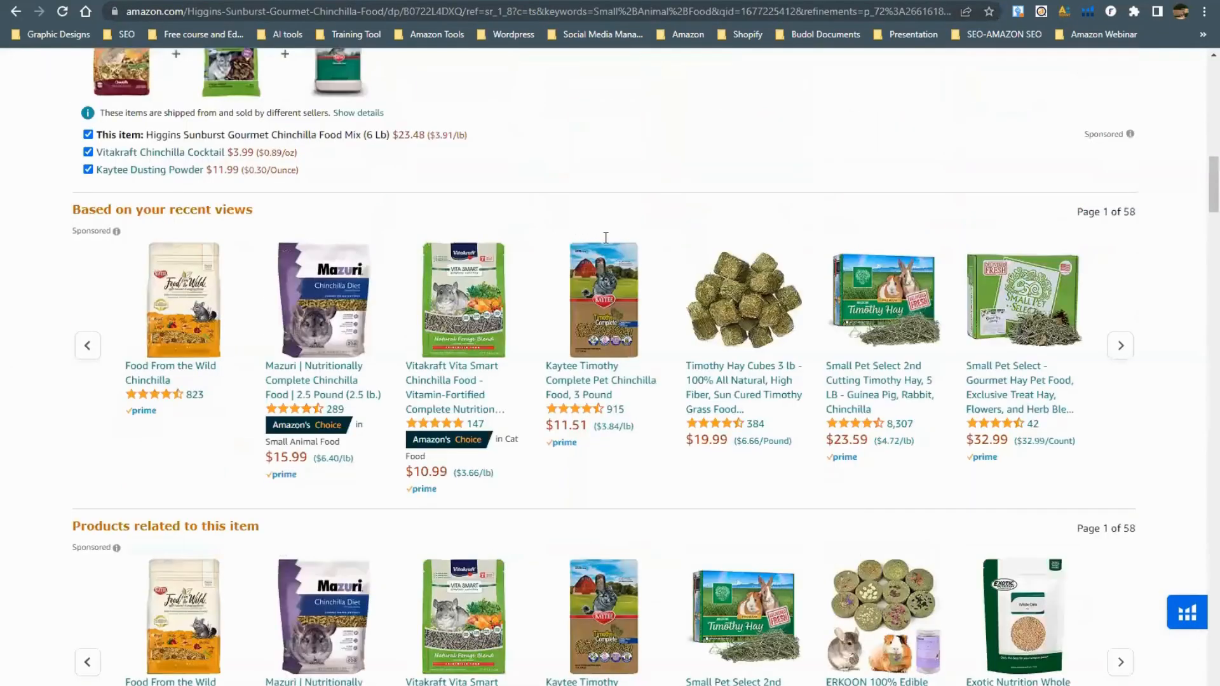
scroll(613, 249, "up", 2)
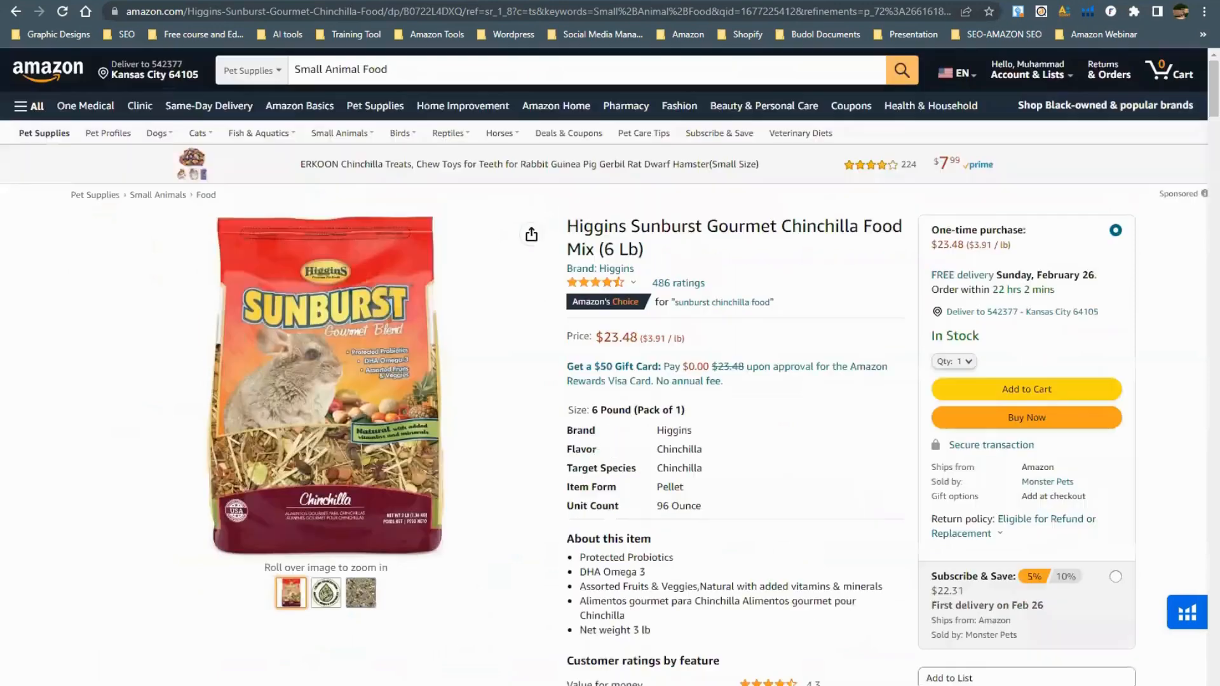
left_click_drag(645, 250, 567, 226)
right_click(585, 231)
left_click(621, 240)
Search Google in a new tab for "Higgins Sunburst Gourmet Chinchilla Food Mix (6 Lb) usa supplier".
key("ctrl+t")
key("ctrl+v")
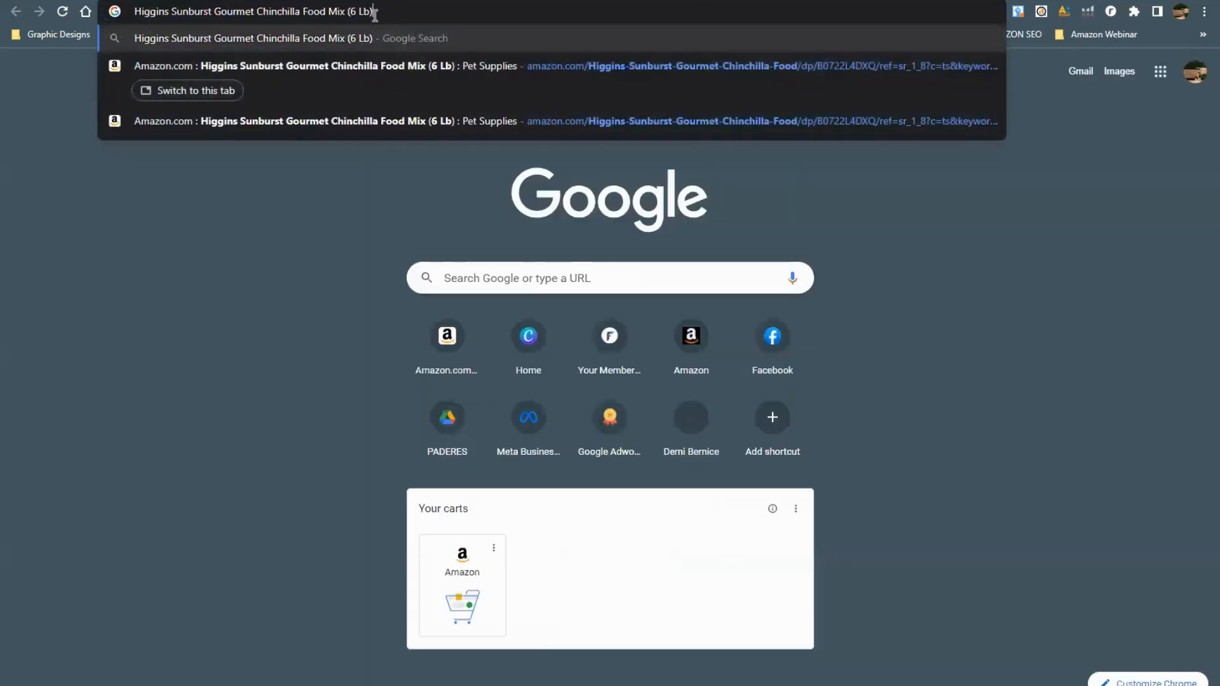
left_click_drag(373, 12, 324, 26)
left_click(369, 11)
left_click(383, 14)
type("usa supplier")
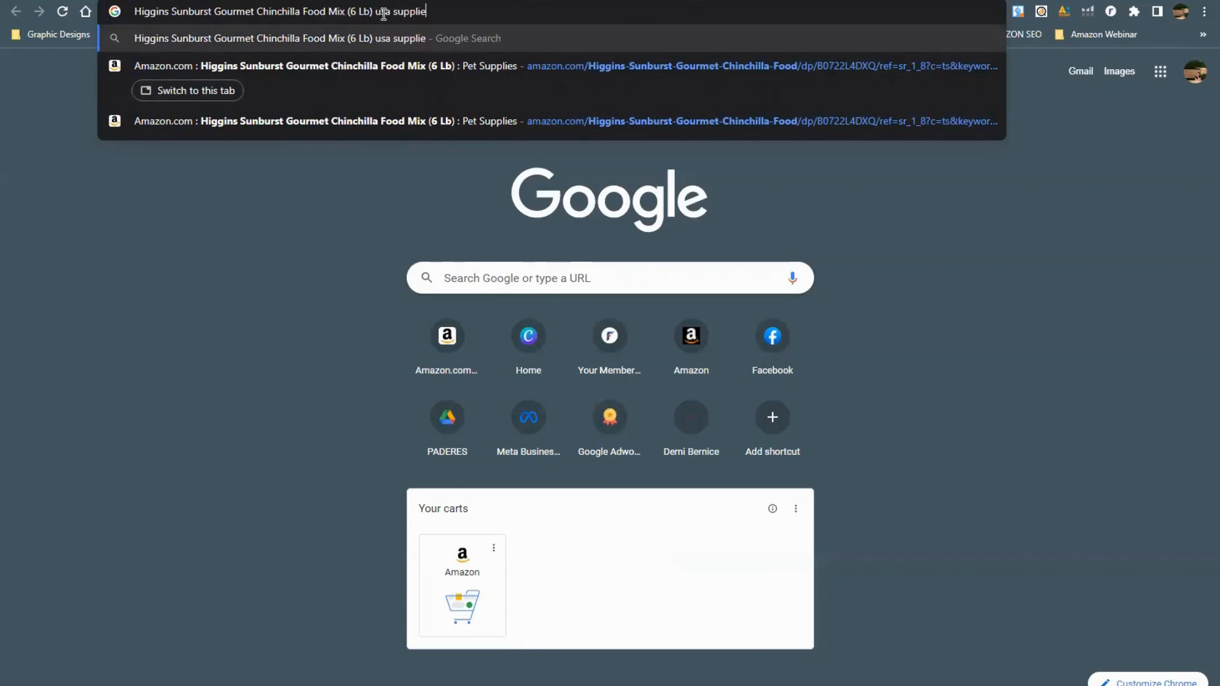
key("Return")
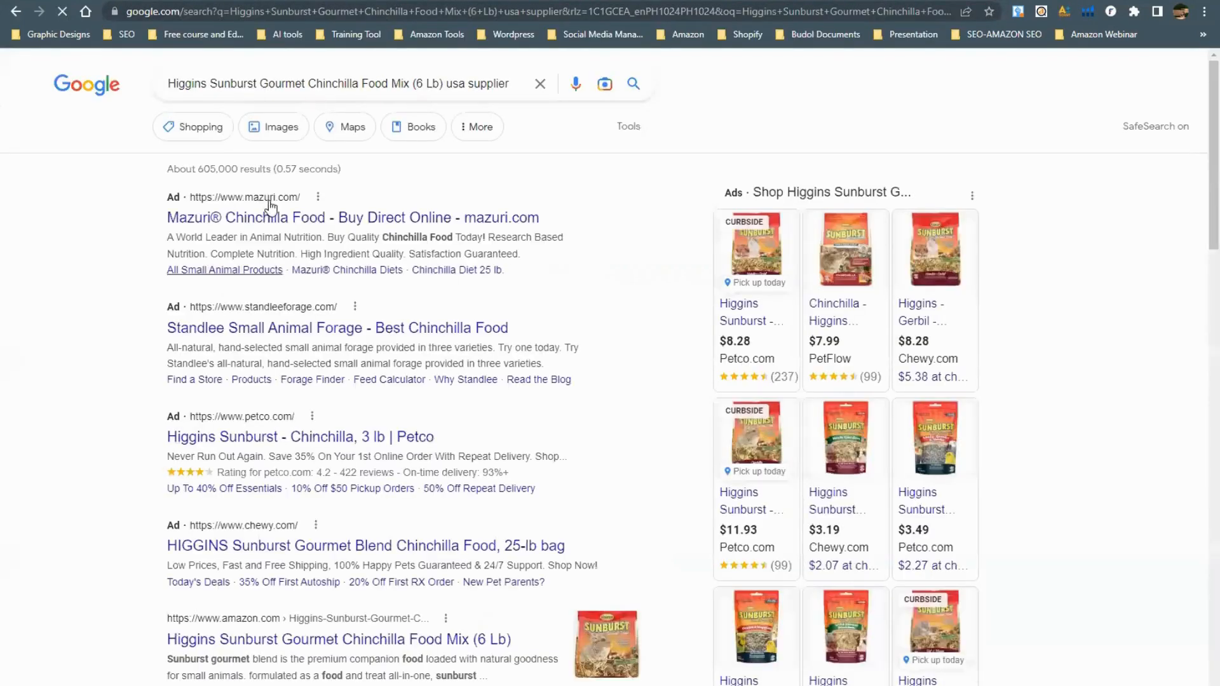
Examine the Google results for US suppliers of the Higgins chinchilla food mix and compare them with the Amazon listing.
scroll(289, 394, "down", 3)
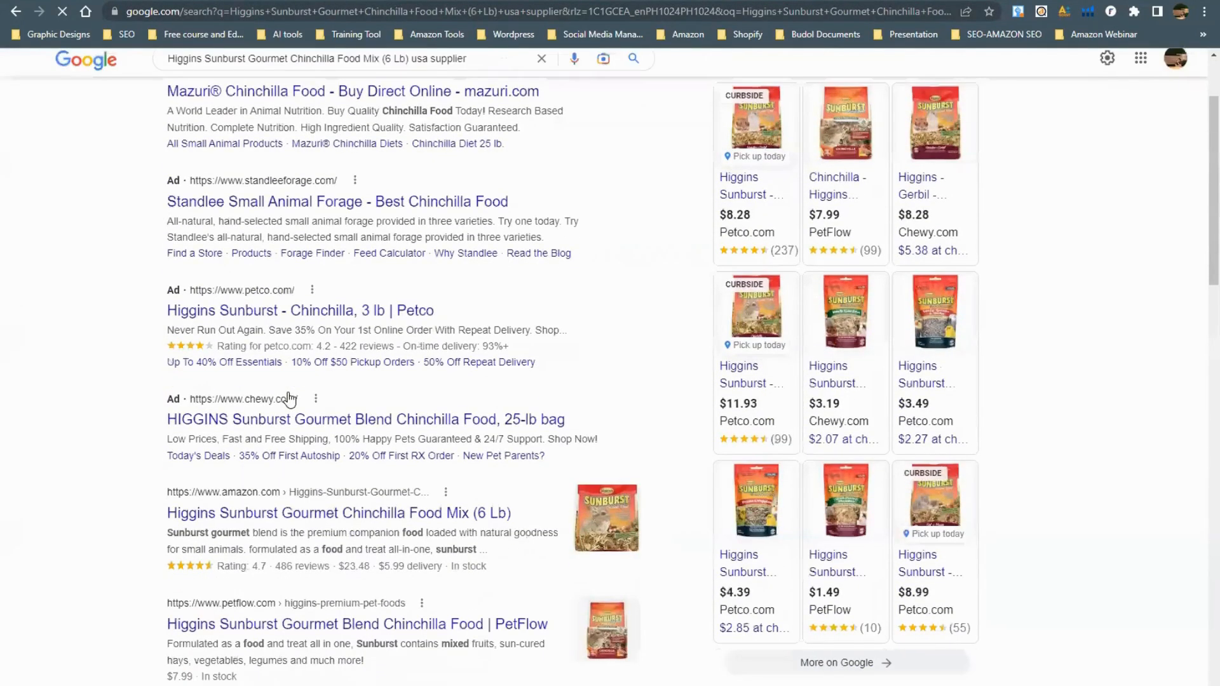
scroll(297, 400, "down", 3)
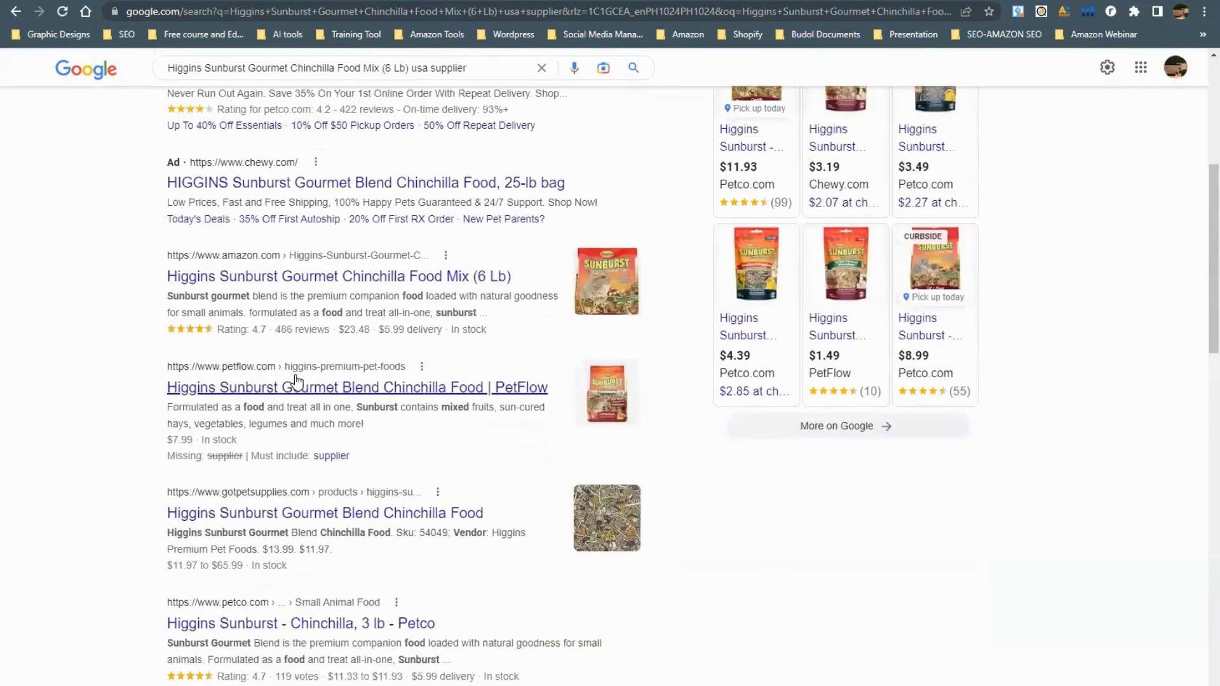
scroll(300, 383, "down", 3)
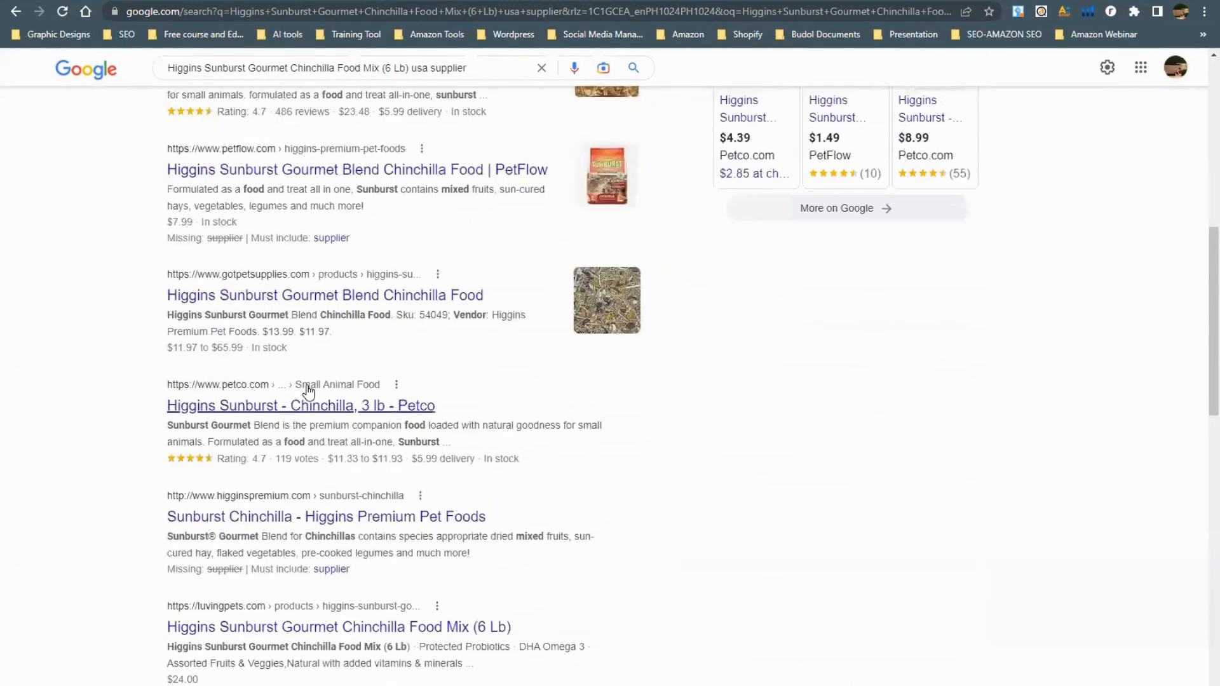
scroll(240, 436, "down", 2)
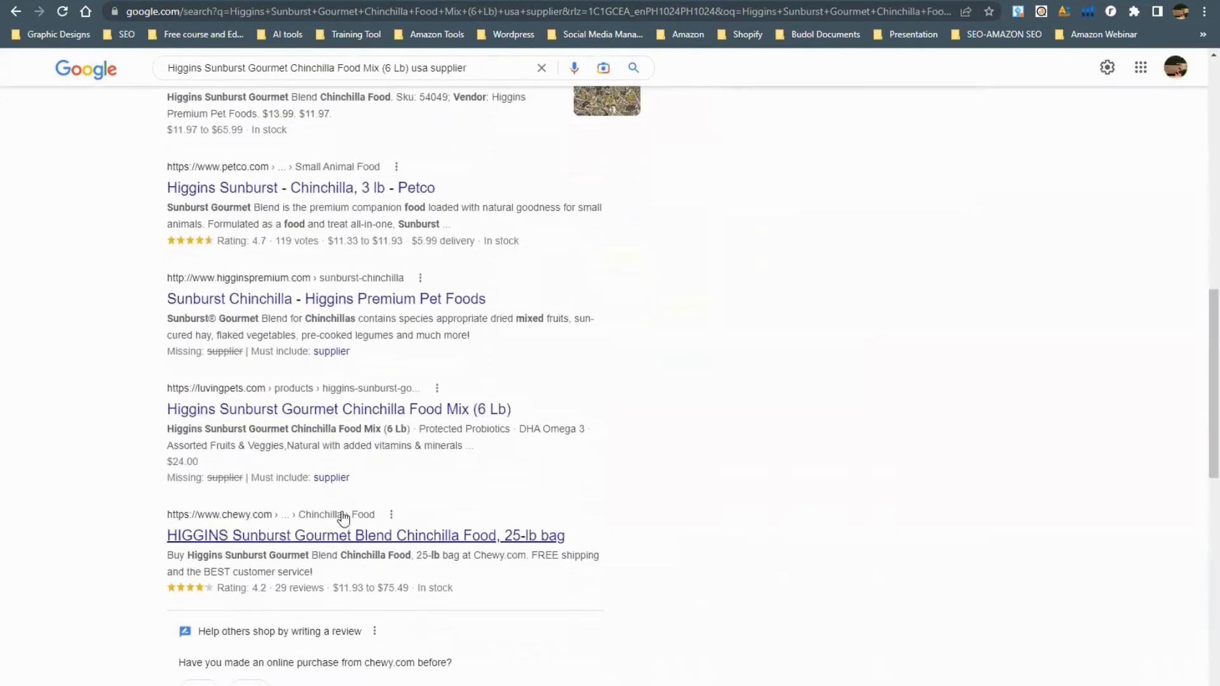
scroll(216, 389, "up", 1)
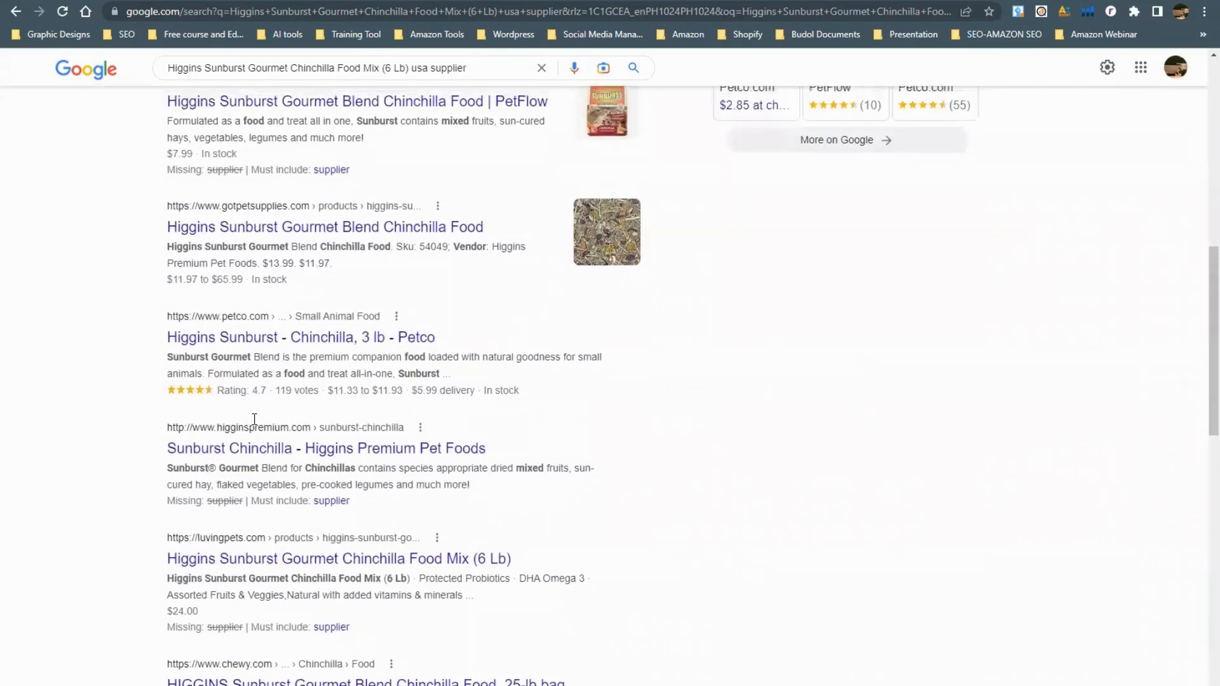
scroll(257, 423, "up", 2)
scroll(259, 436, "up", 2)
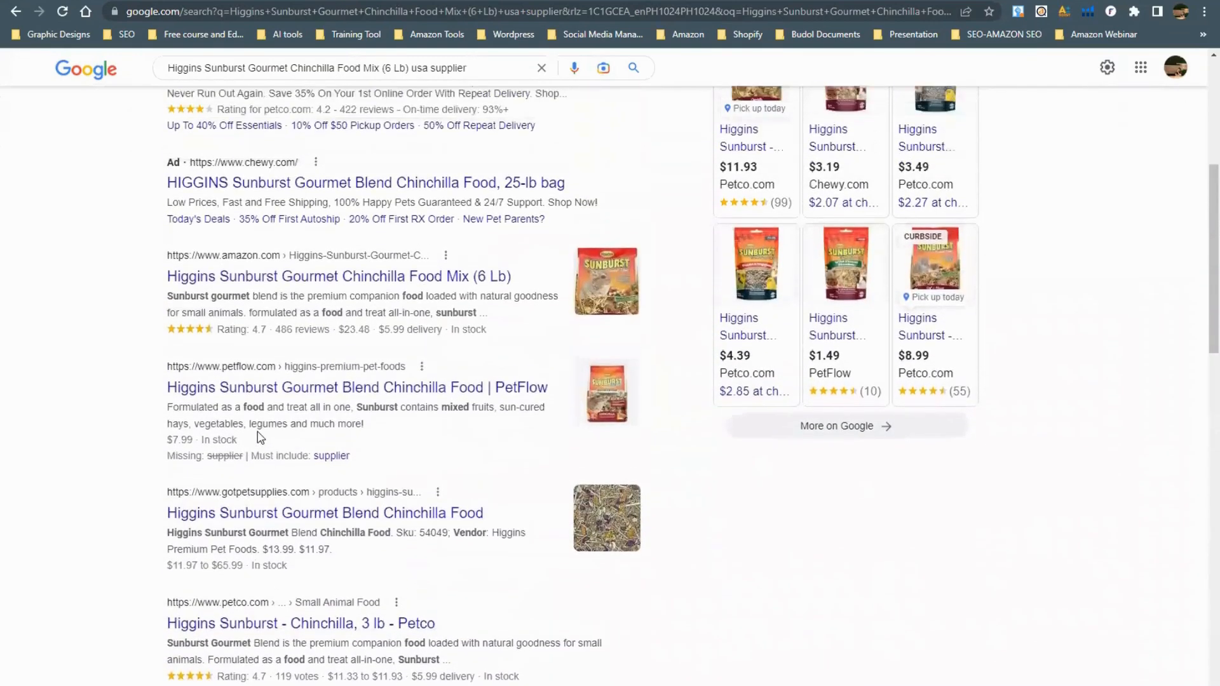
scroll(242, 453, "up", 3)
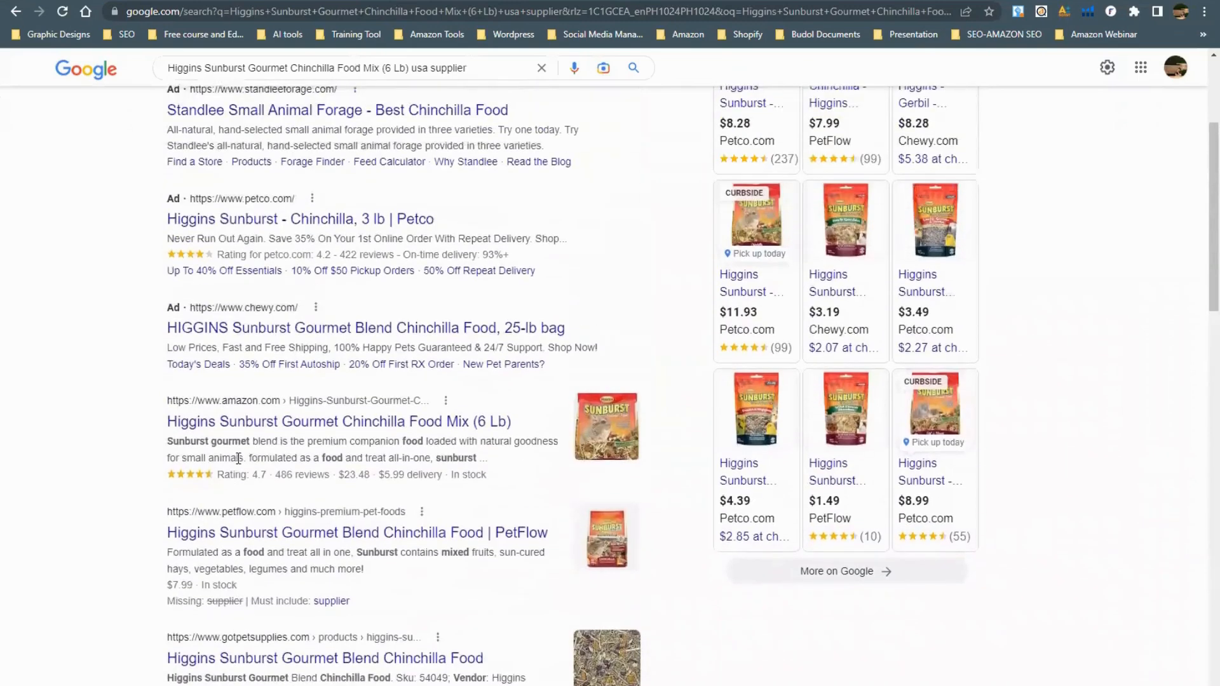
scroll(239, 465, "up", 2)
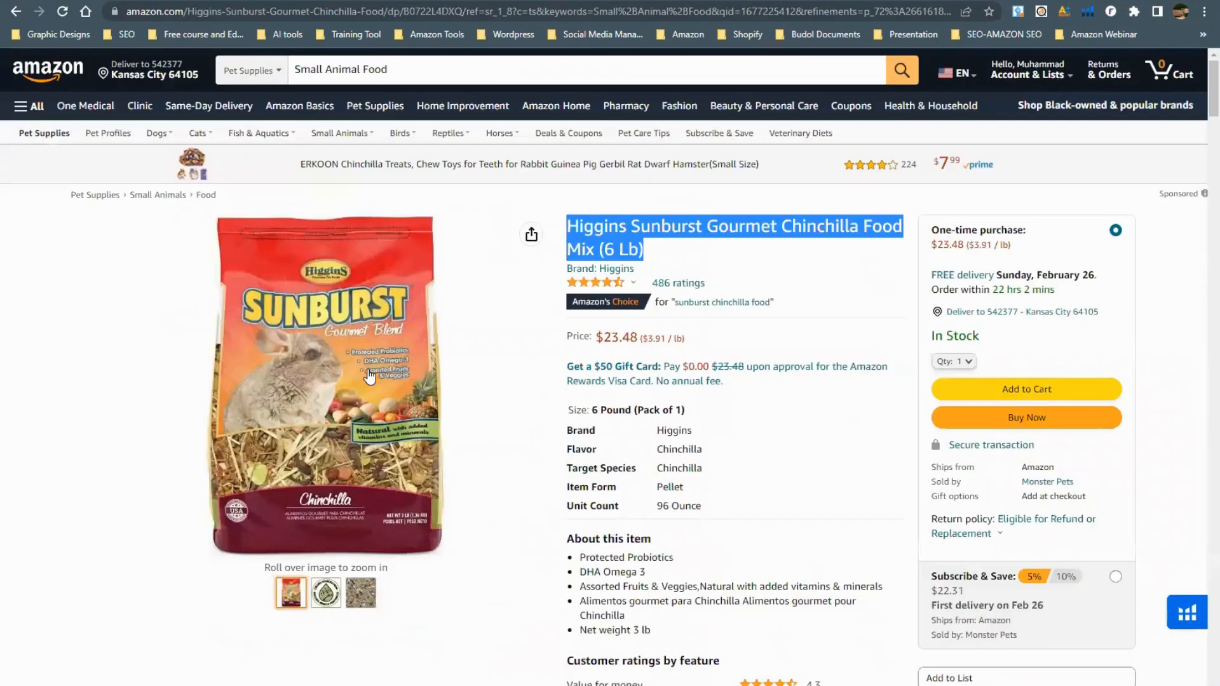
mouse_move(384, 352)
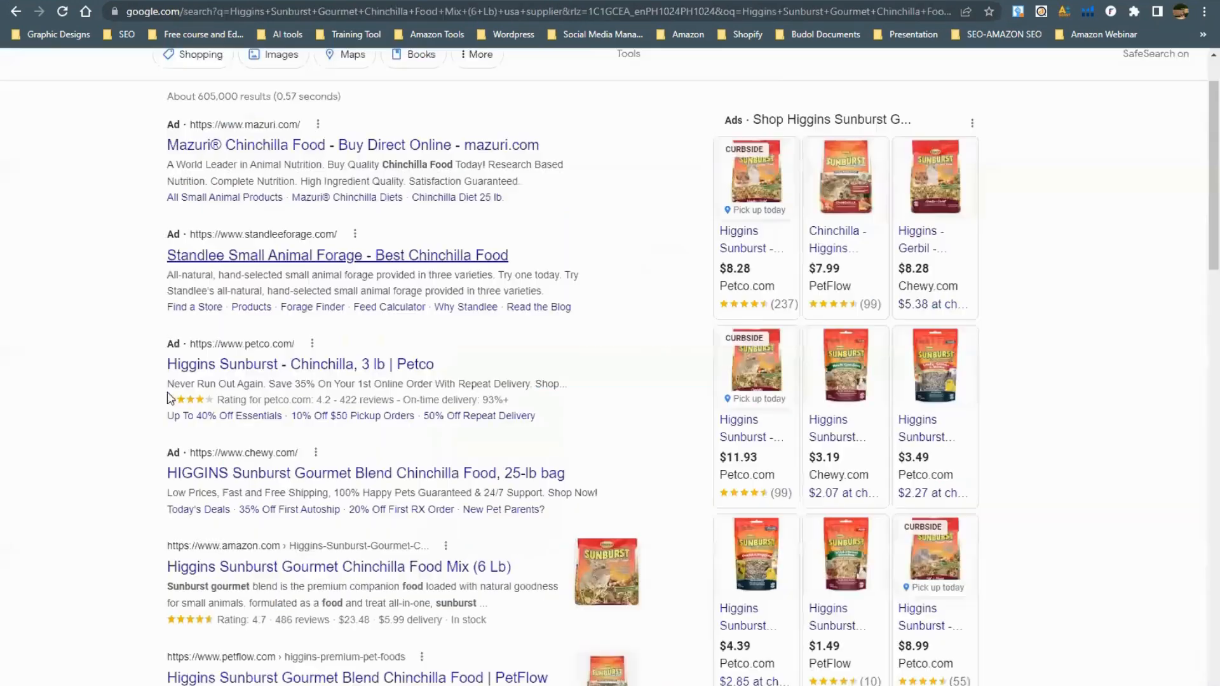
scroll(127, 408, "down", 2)
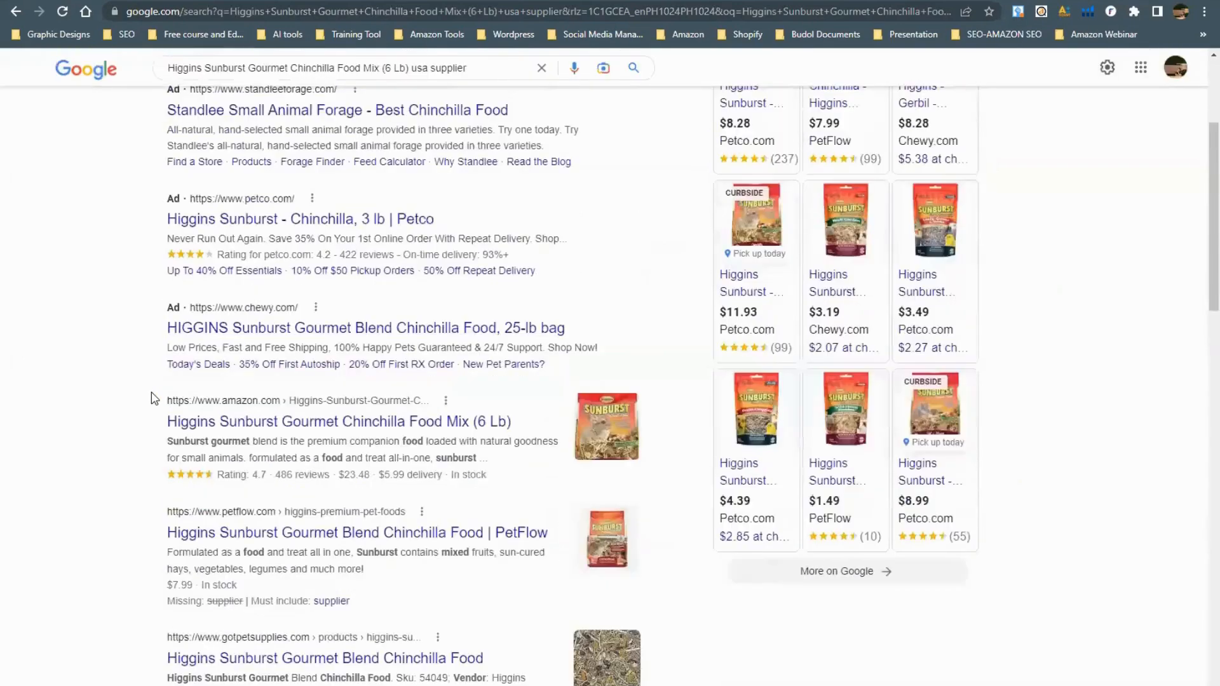
scroll(127, 410, "down", 5)
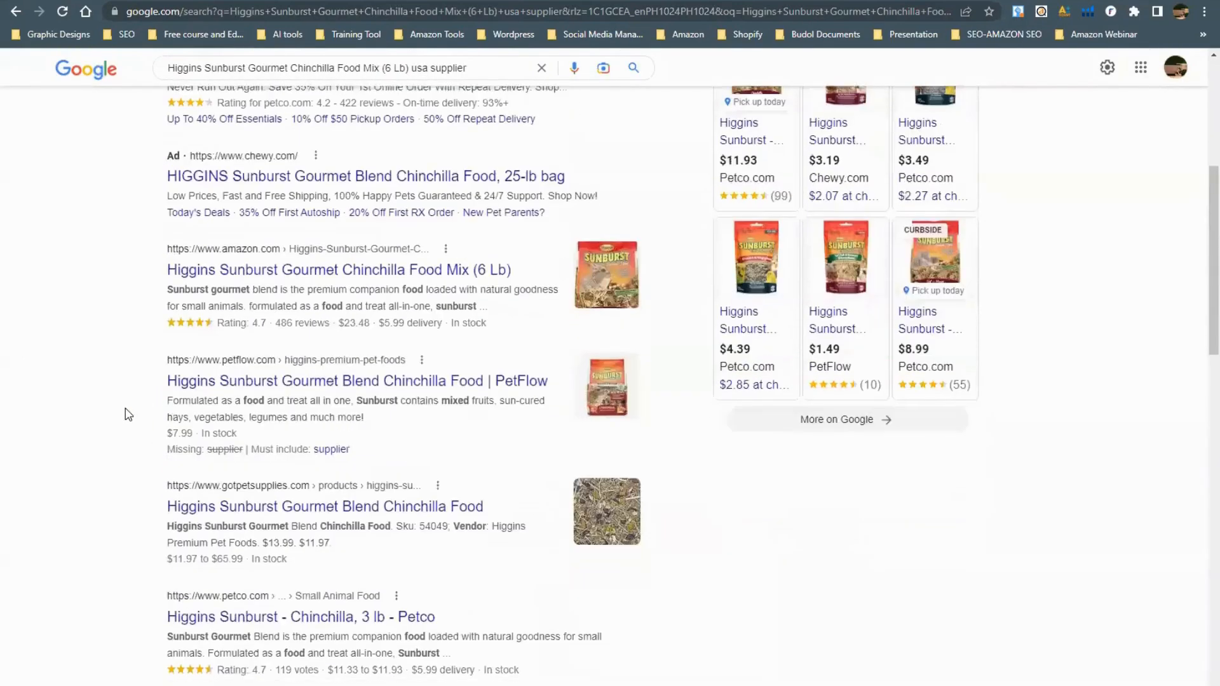
scroll(127, 414, "down", 5)
scroll(621, 406, "up", 6)
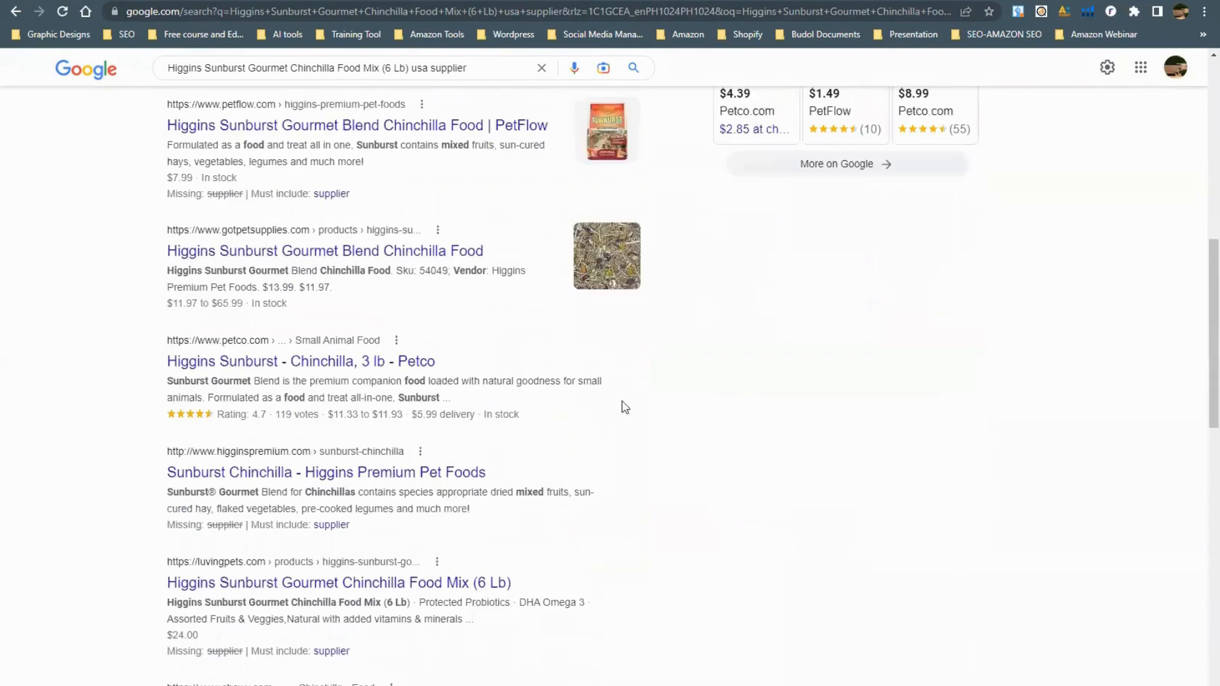
Search Google for "Higgins pet supplier usa", keeping only the brand name from the previous query.
scroll(665, 333, "up", 7)
left_click_drag(509, 84, 214, 85)
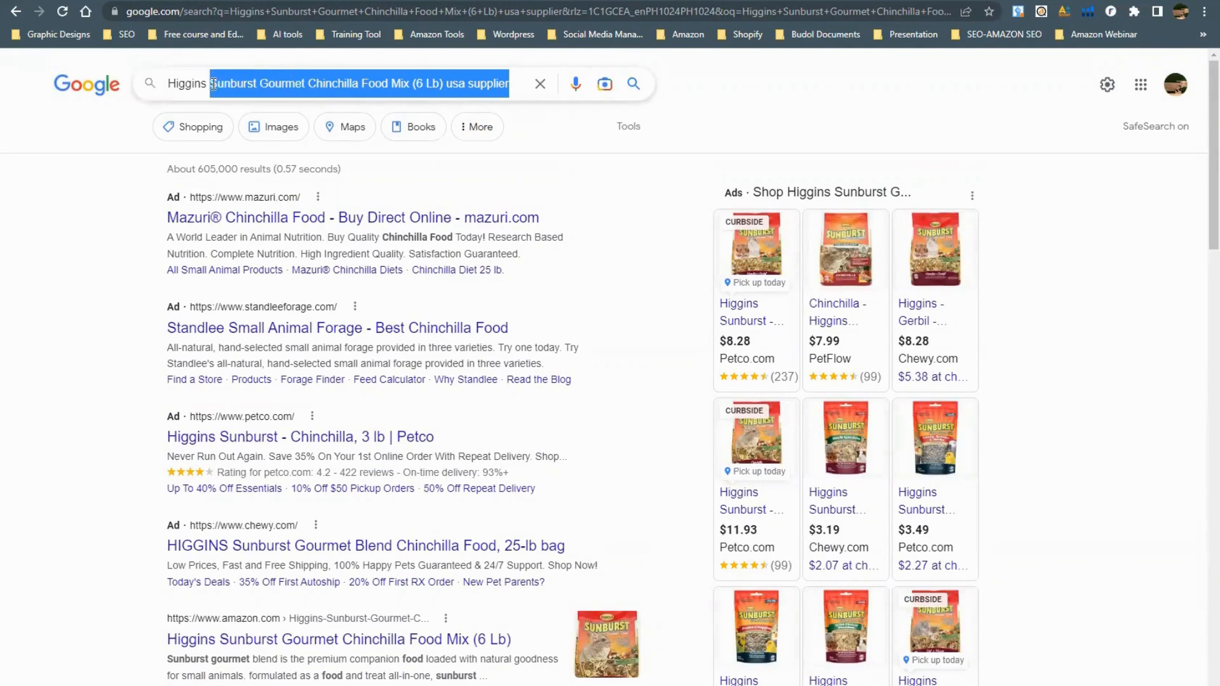
key("BackSpace")
type("pet s")
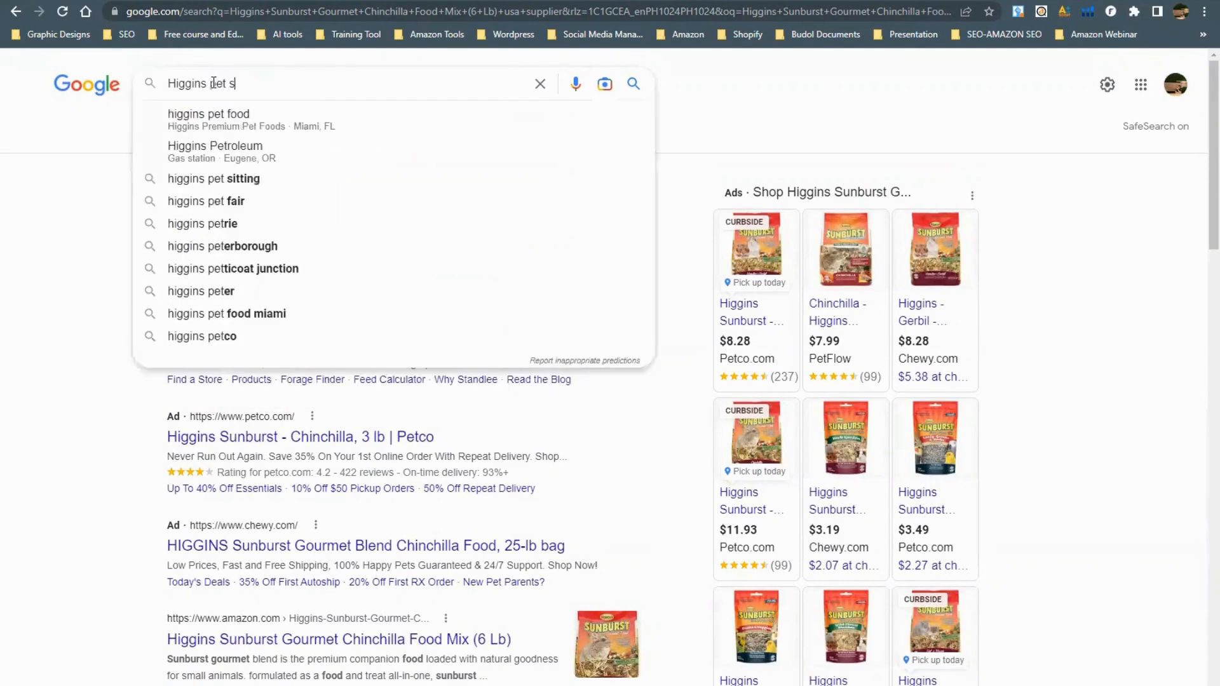
type("uppl")
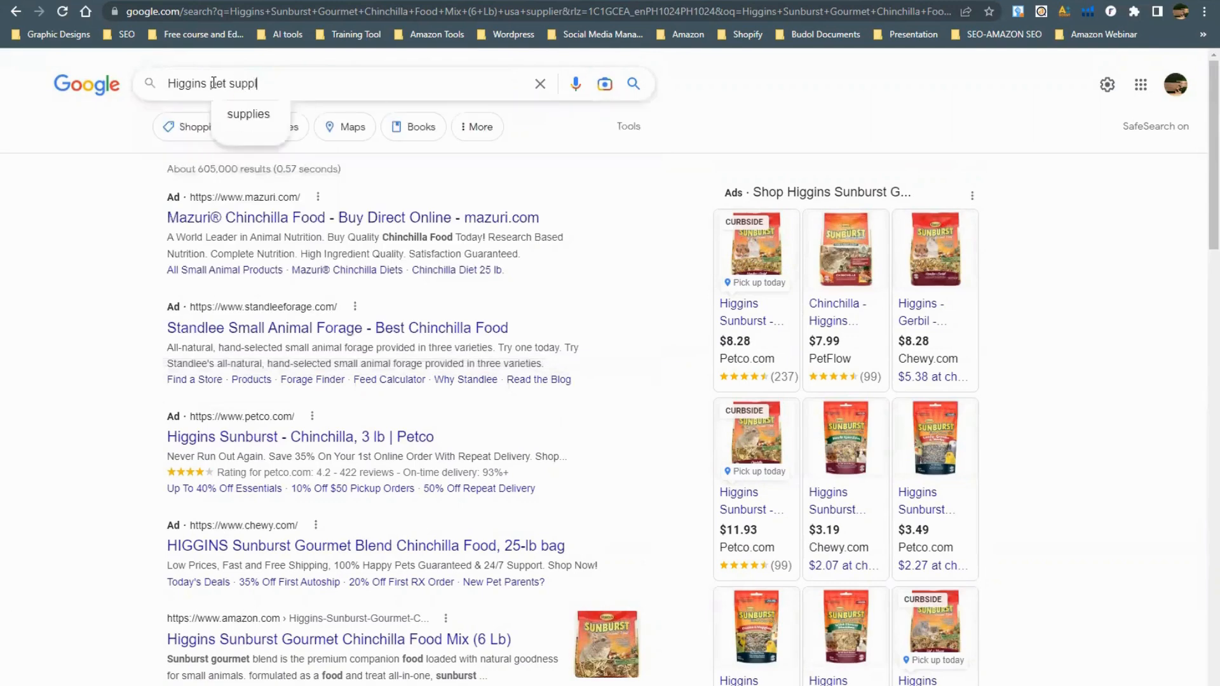
type("ier usa")
key("Return")
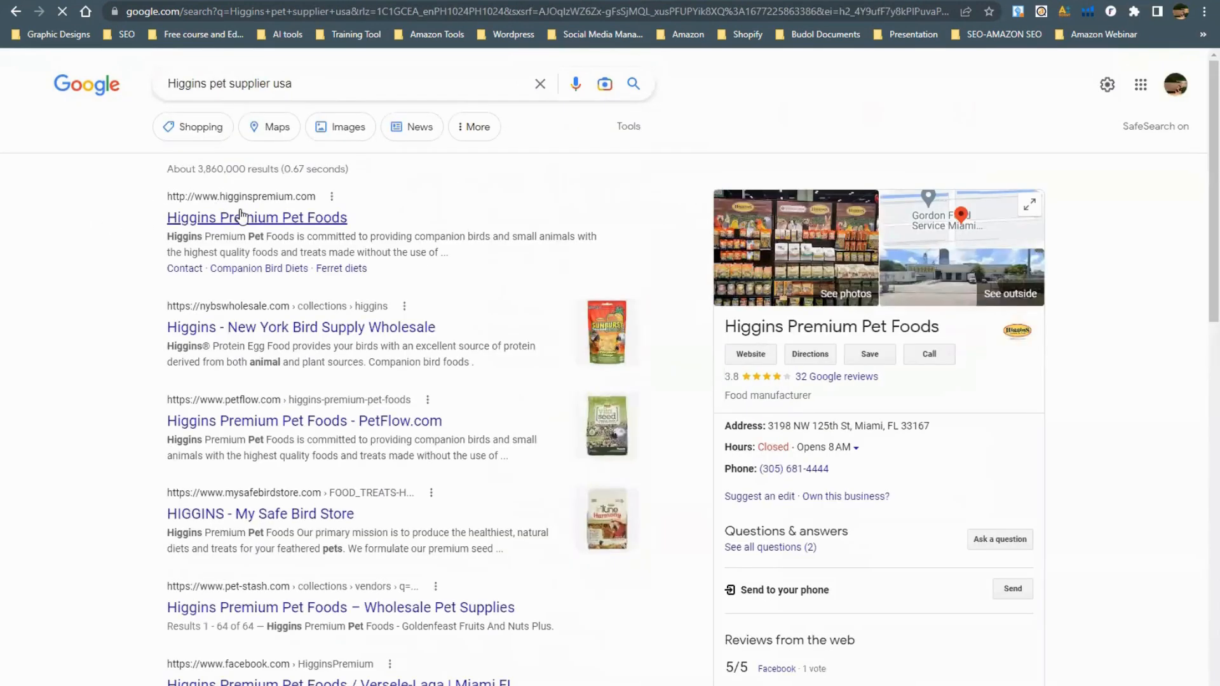
Open the Higgins Premium Pet Foods website from the search results and look through its home page.
left_click(253, 218)
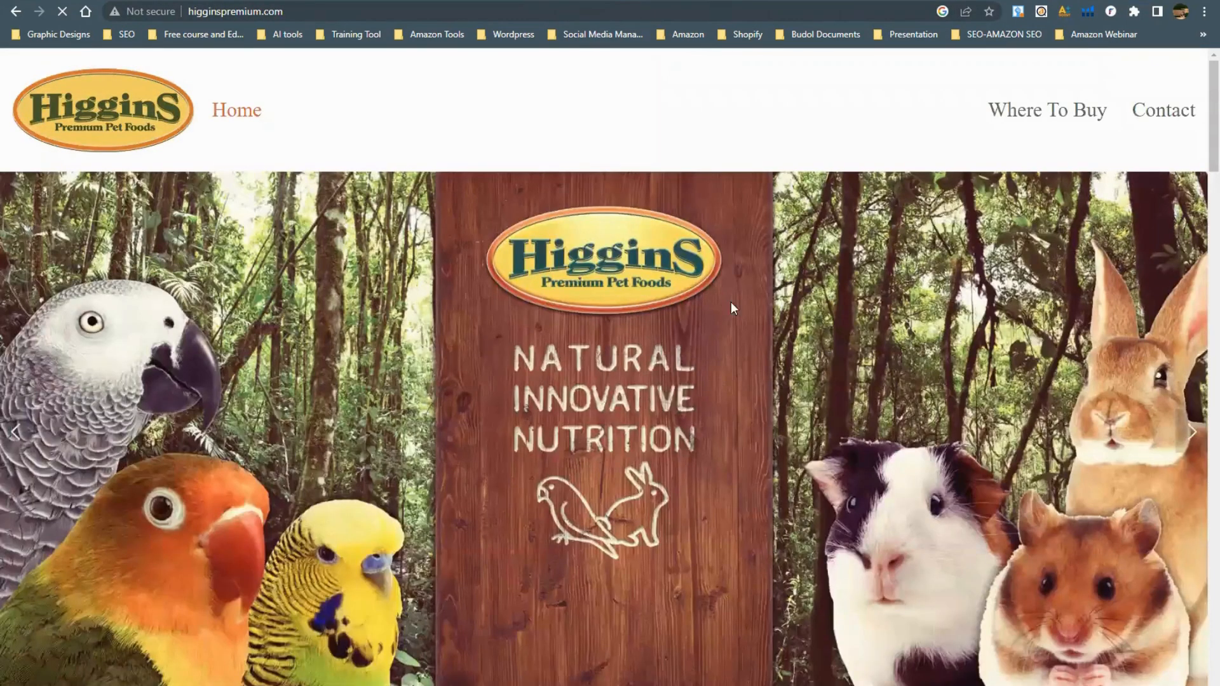
scroll(649, 328, "down", 1)
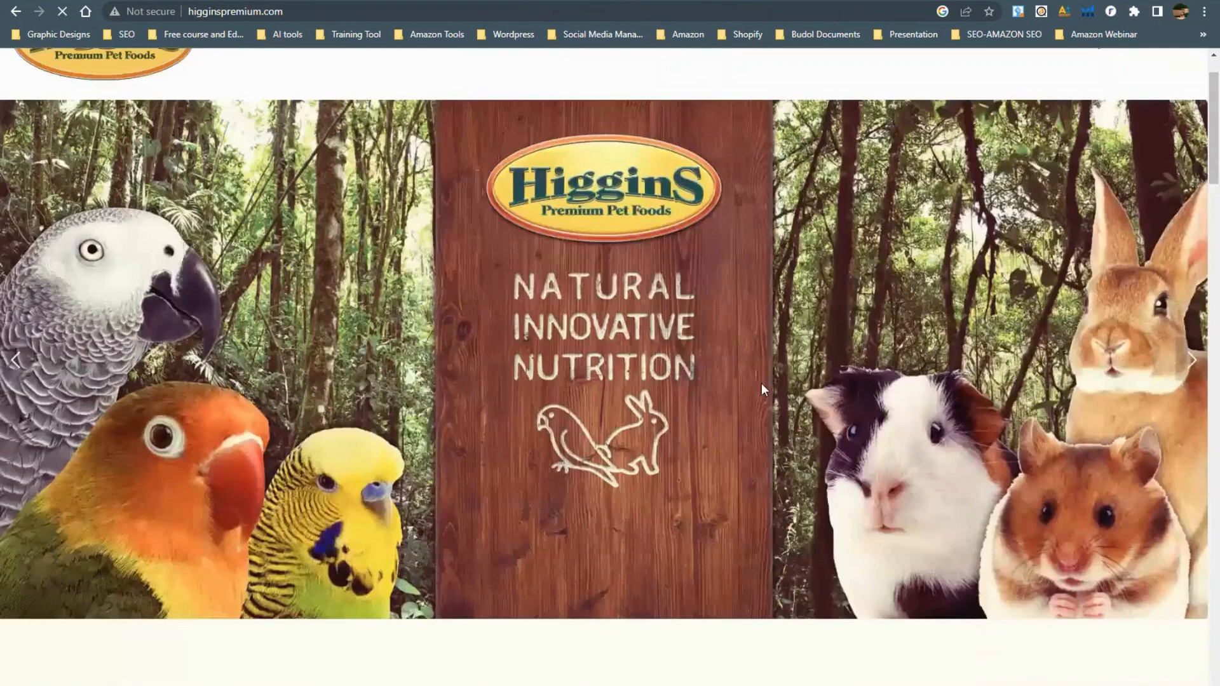
scroll(604, 367, "down", 1)
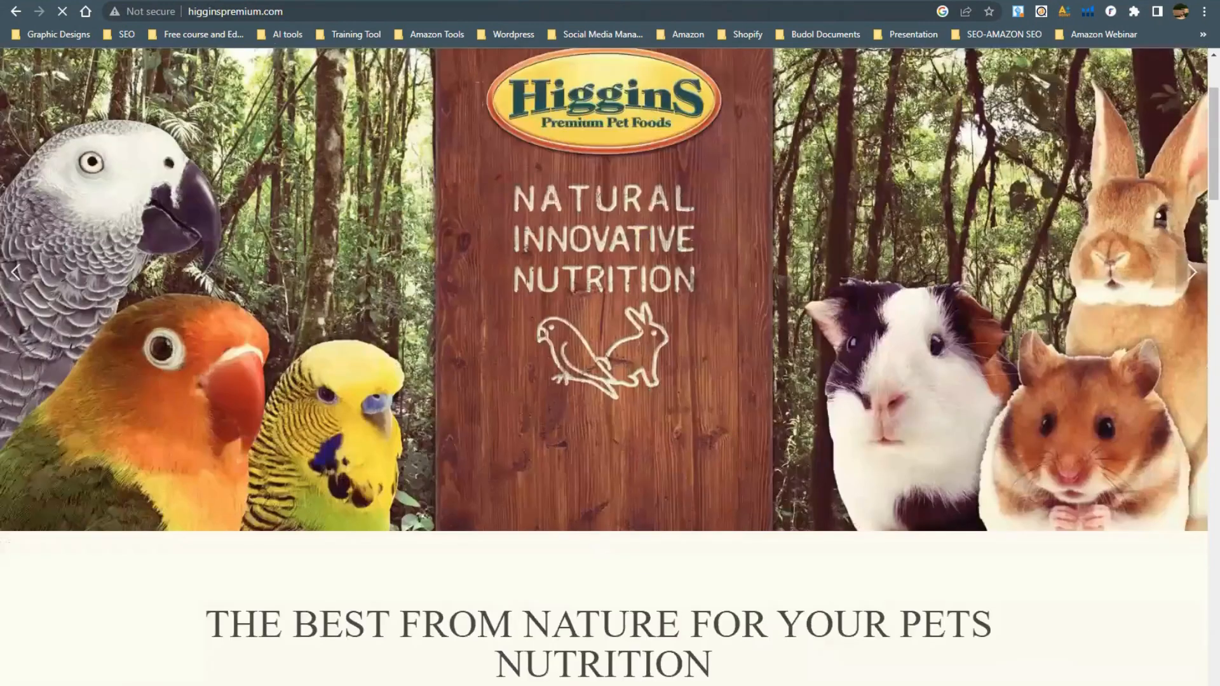
scroll(693, 336, "down", 6)
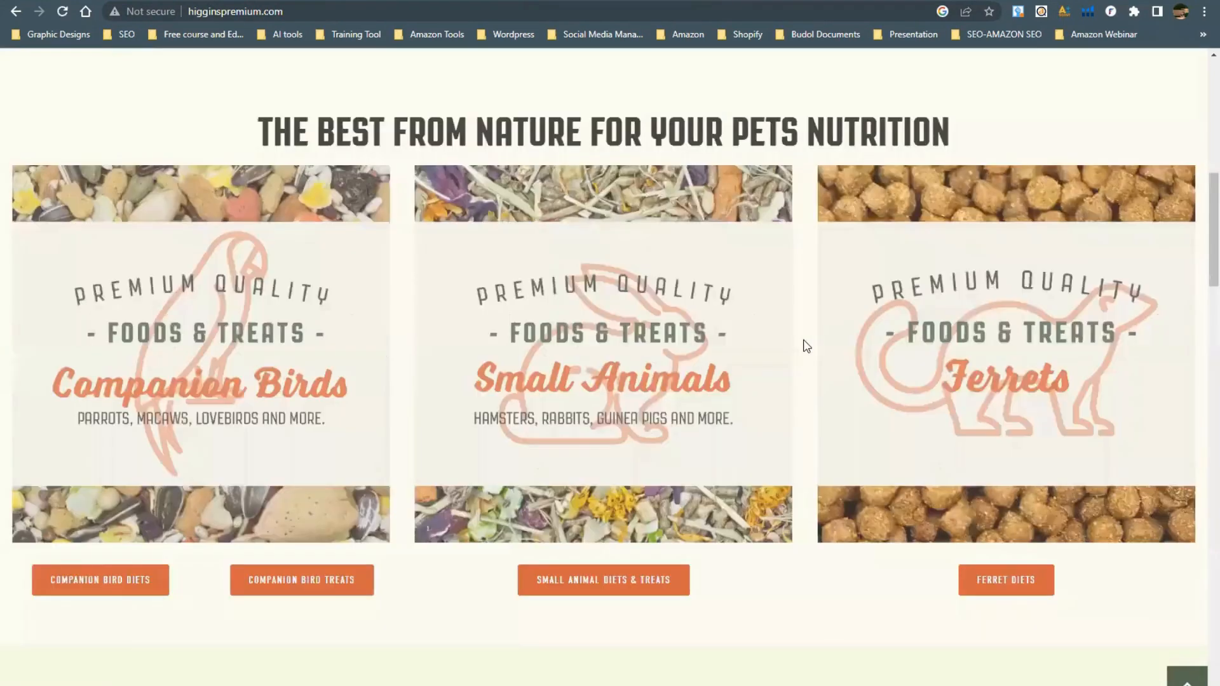
scroll(807, 539, "up", 7)
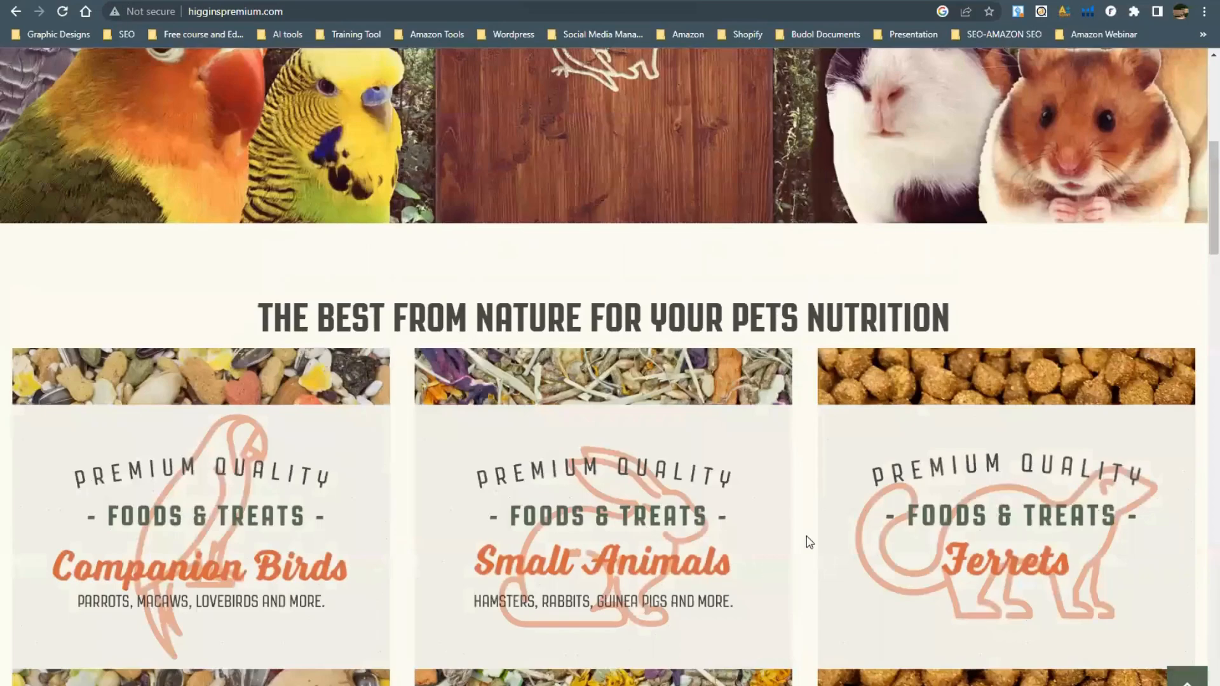
key("alt+Tab")
type("http://www.higginspremium.com/")
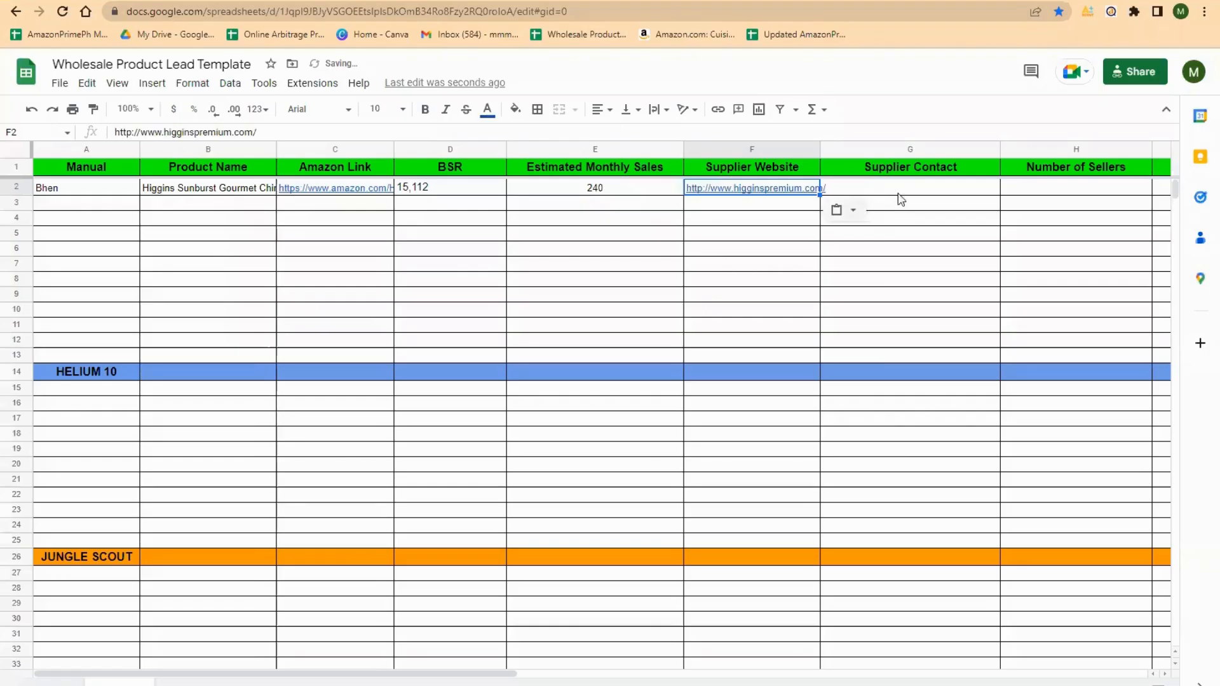
Return to the Higgins website, dismiss the pet store pop-up and open the supplier's contact page.
left_click(895, 192)
key("alt+Tab")
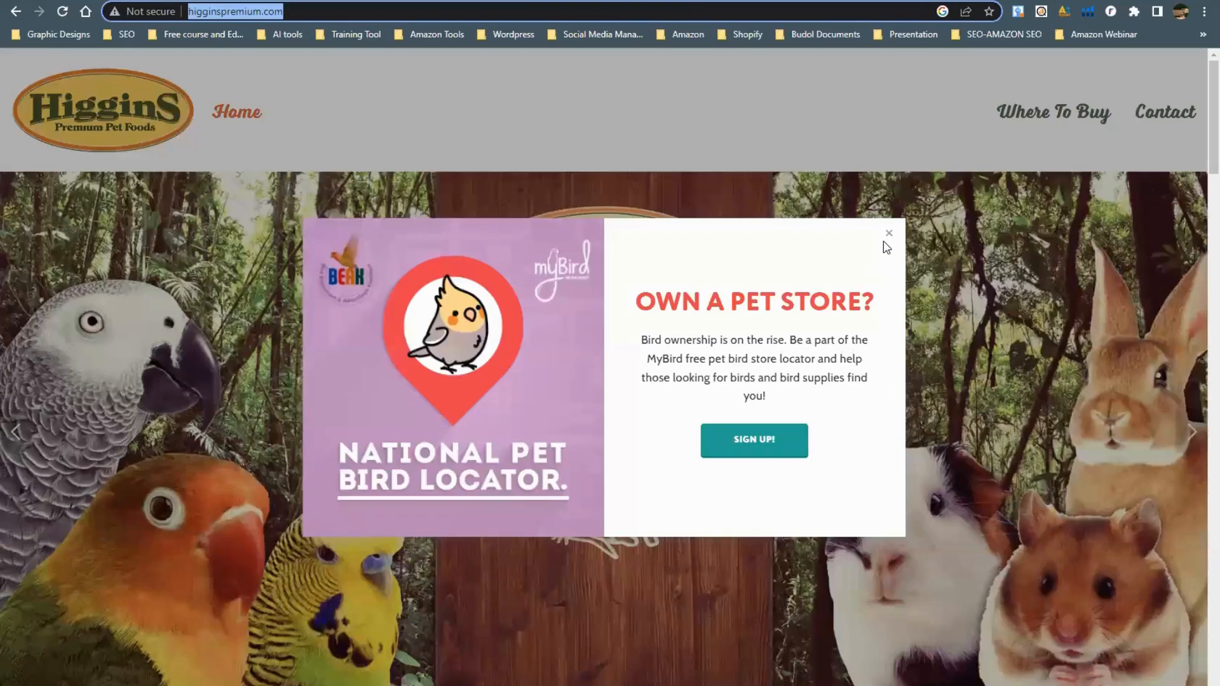
left_click(595, 246)
left_click(1166, 112)
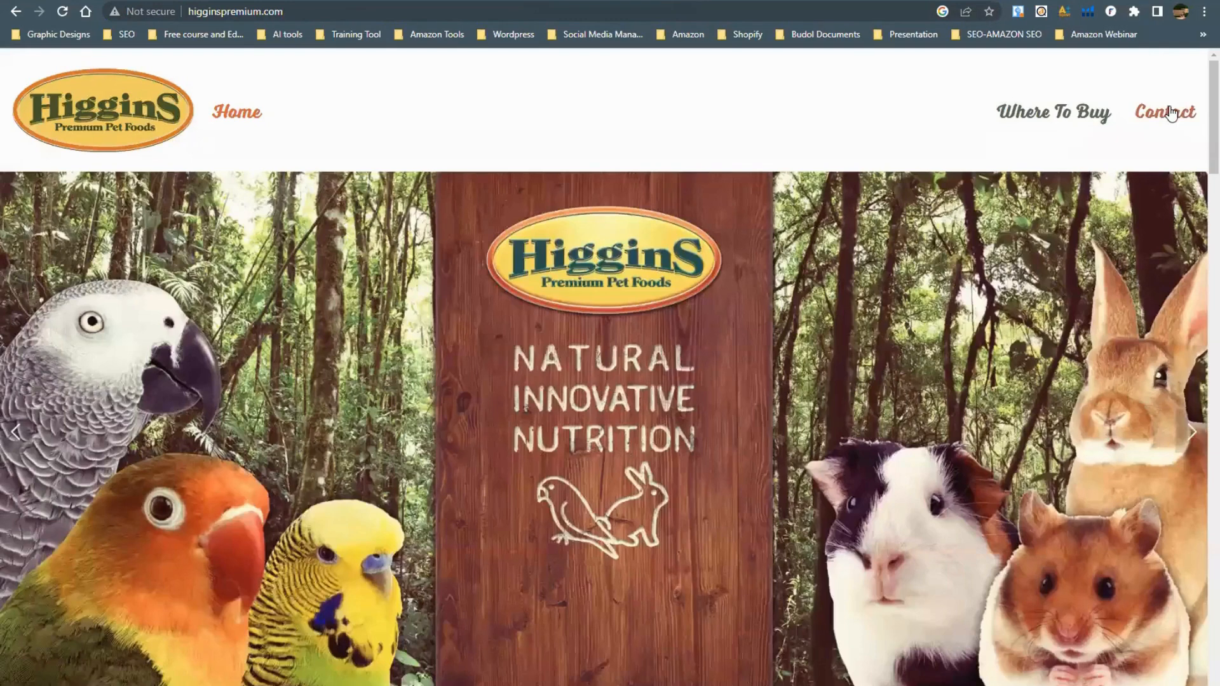
scroll(615, 394, "down", 3)
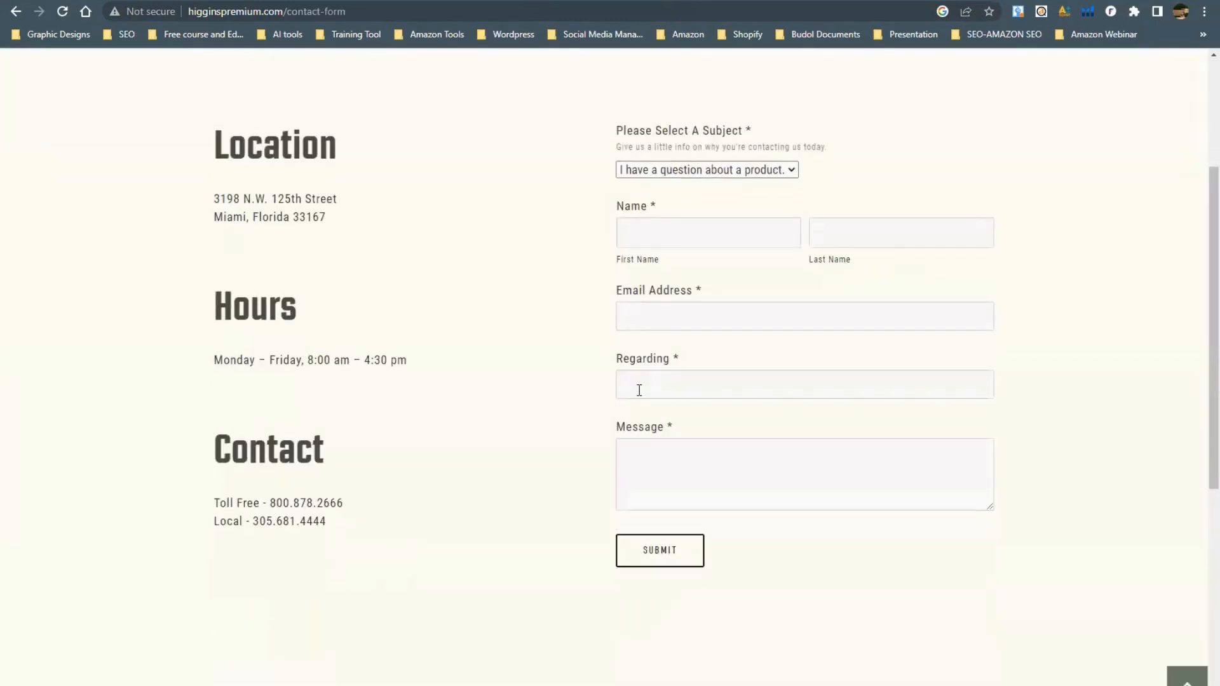
scroll(638, 390, "up", 3)
left_click(406, 5)
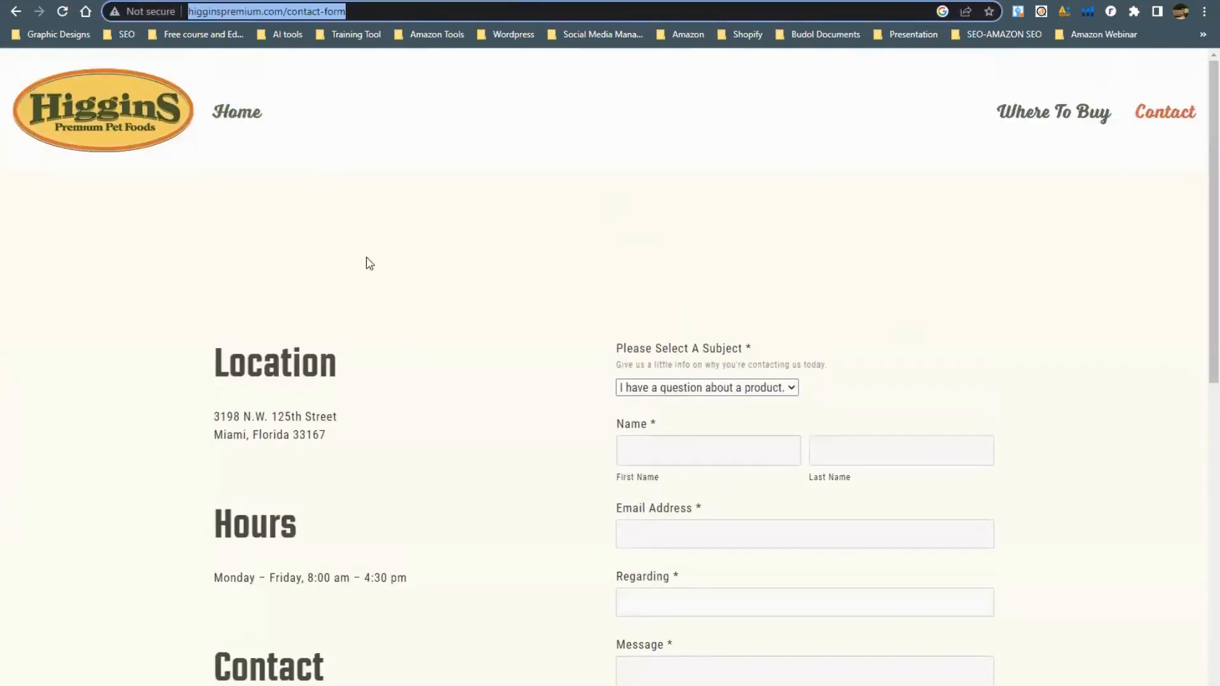
key("ctrl+c")
key("alt+Tab")
key("ctrl+v")
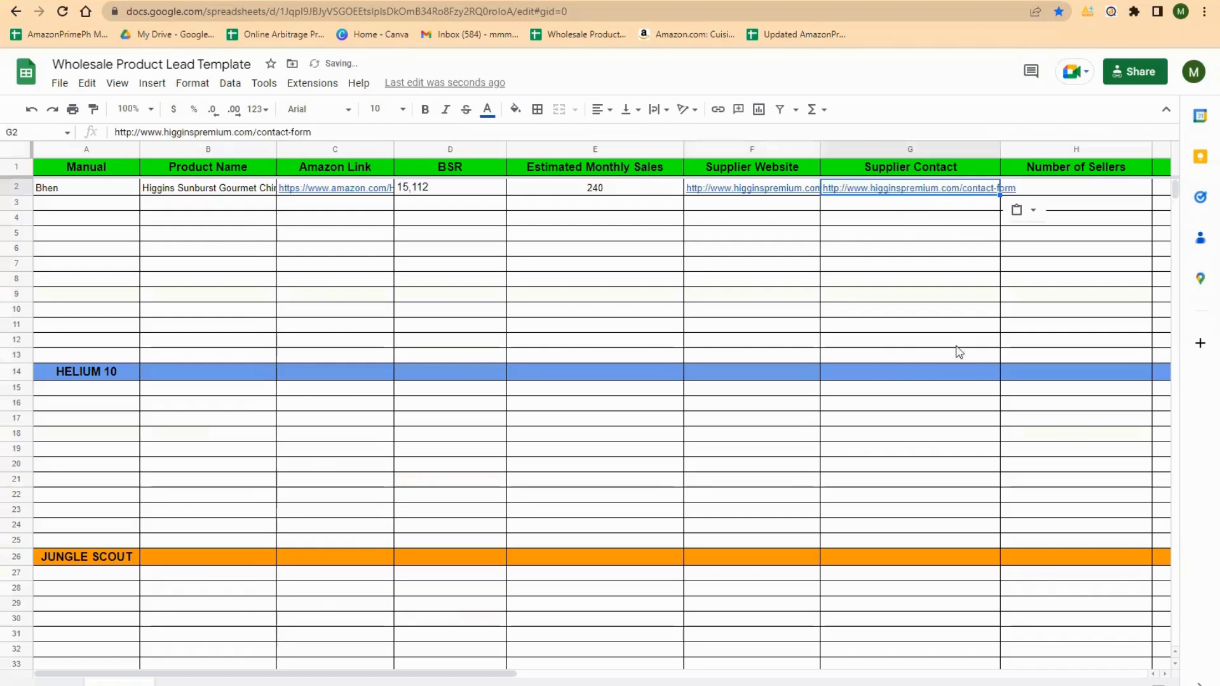
Enter 2 as the Number of Sellers in row 2.
left_click(1024, 265)
left_click(1074, 191)
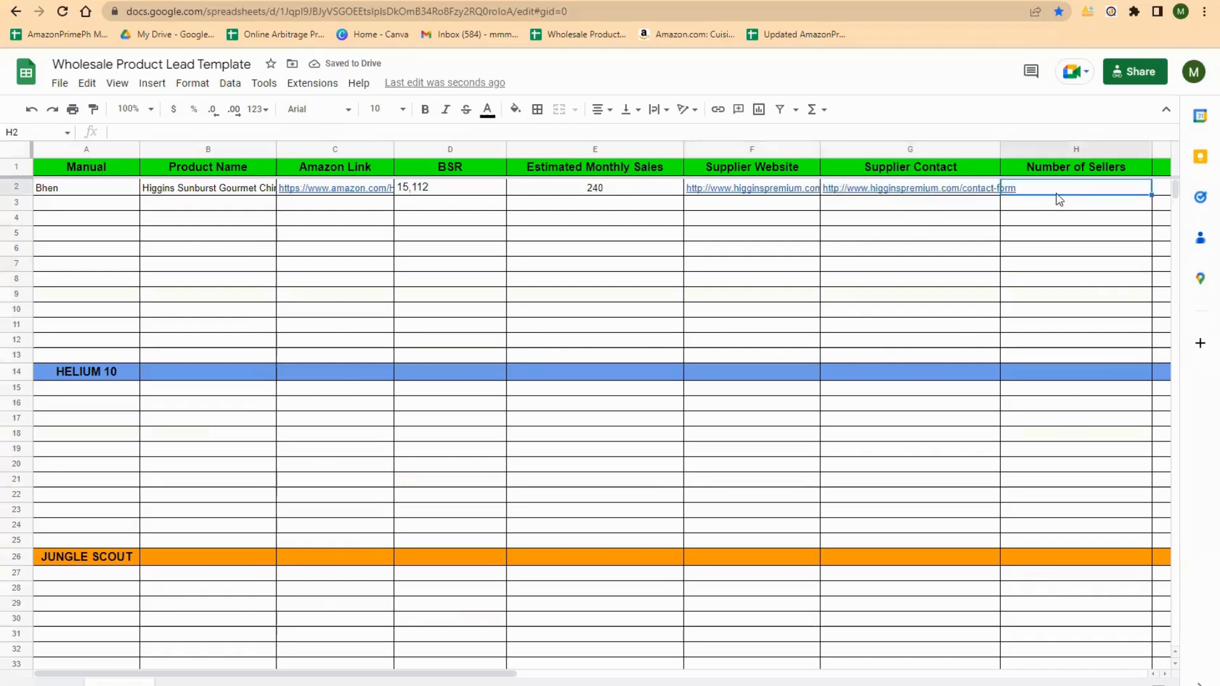
left_click_drag(368, 677, 591, 678)
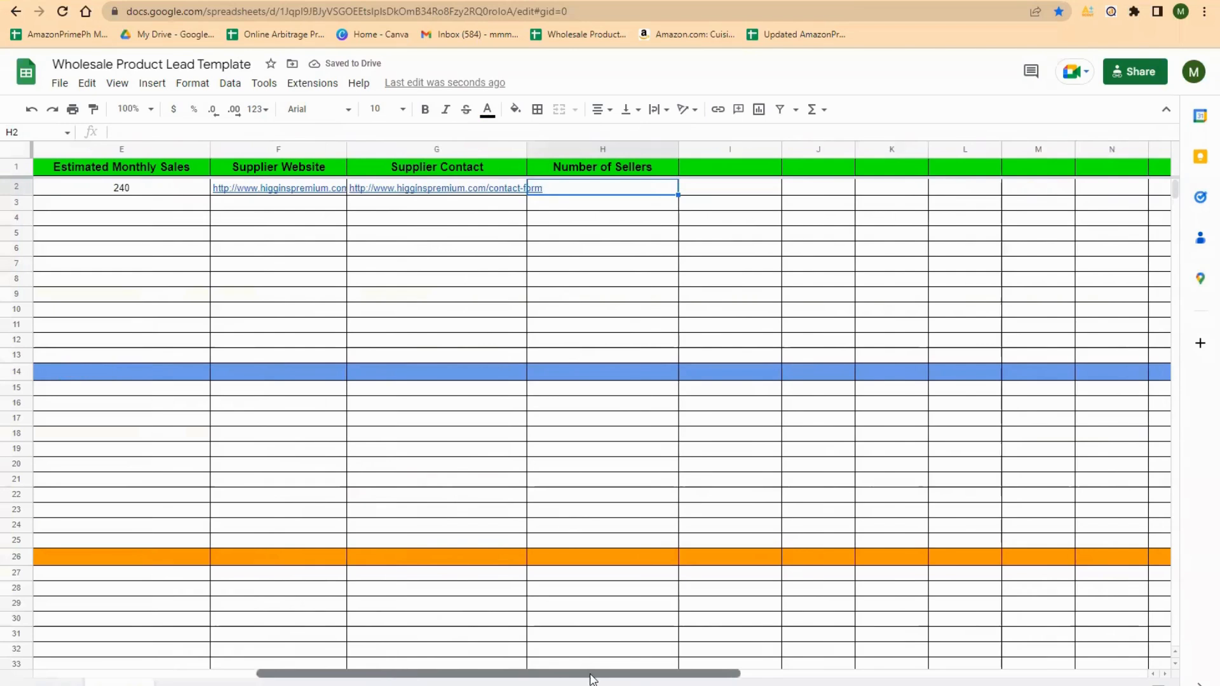
type("2")
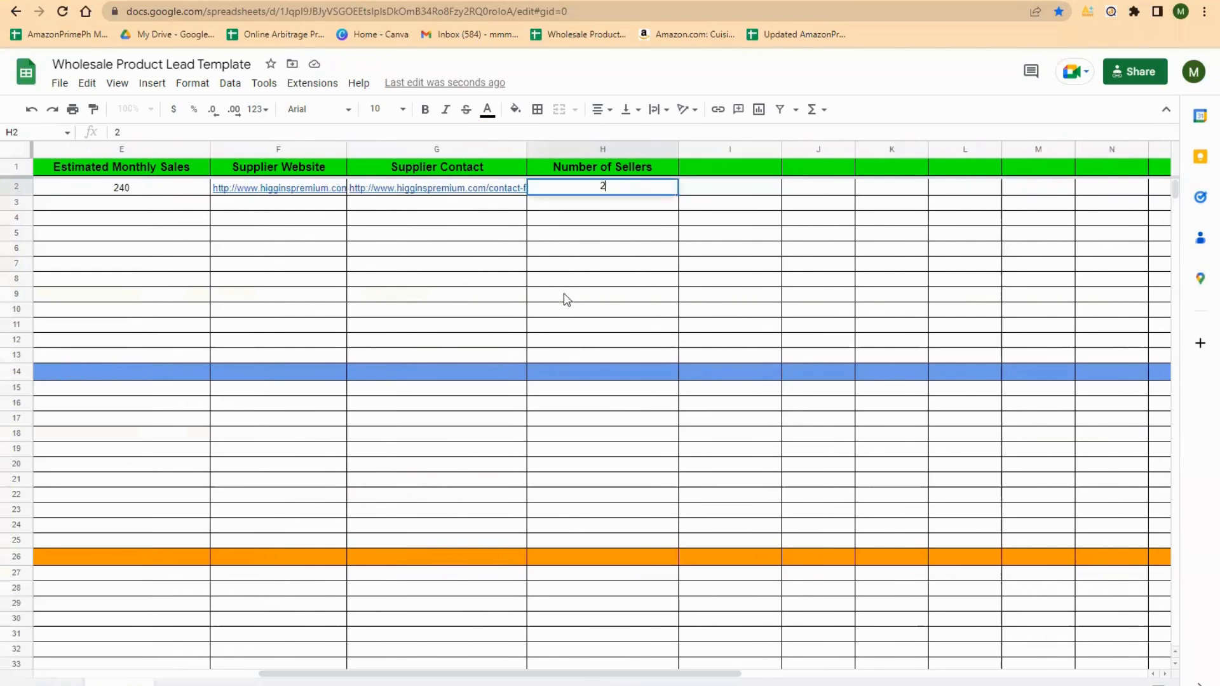
left_click(495, 326)
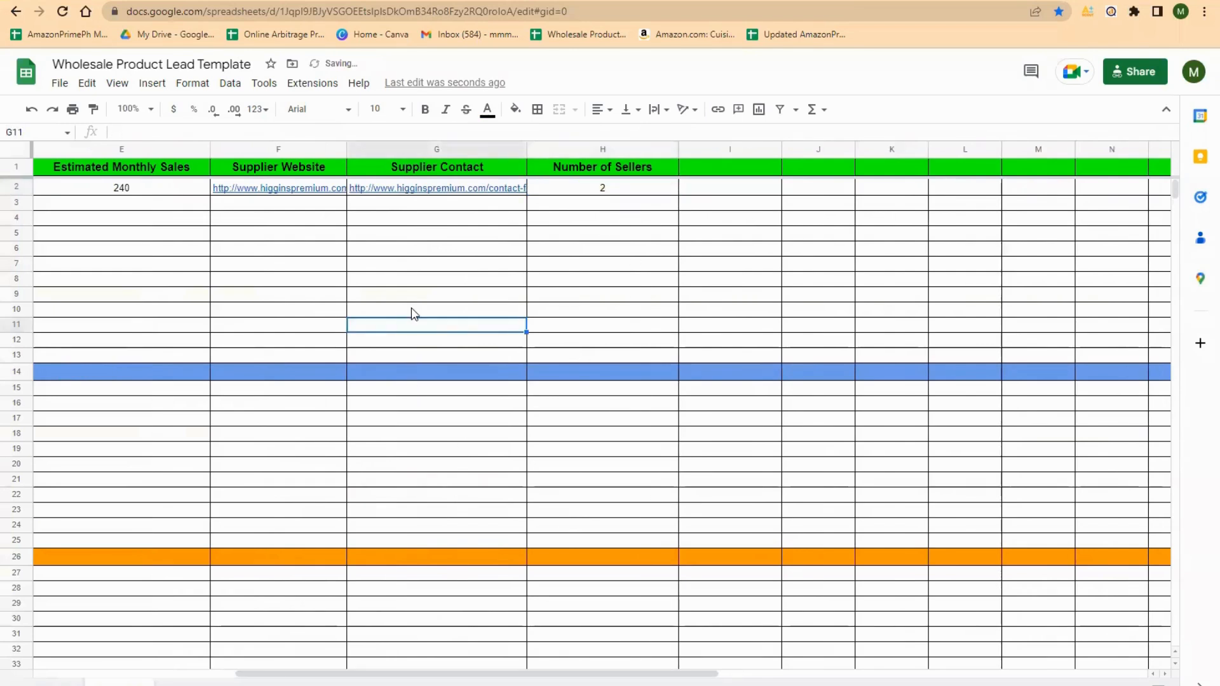
Review the column headers and row 2's entries across the spreadsheet from Product Name to Number of Sellers.
key("Up")
key("Up")
key("Up")
key("Up")
key("Up")
key("Up")
key("Up")
key("Up")
key("Up")
key("Up")
key("Left")
key("Left")
key("Left")
key("Left")
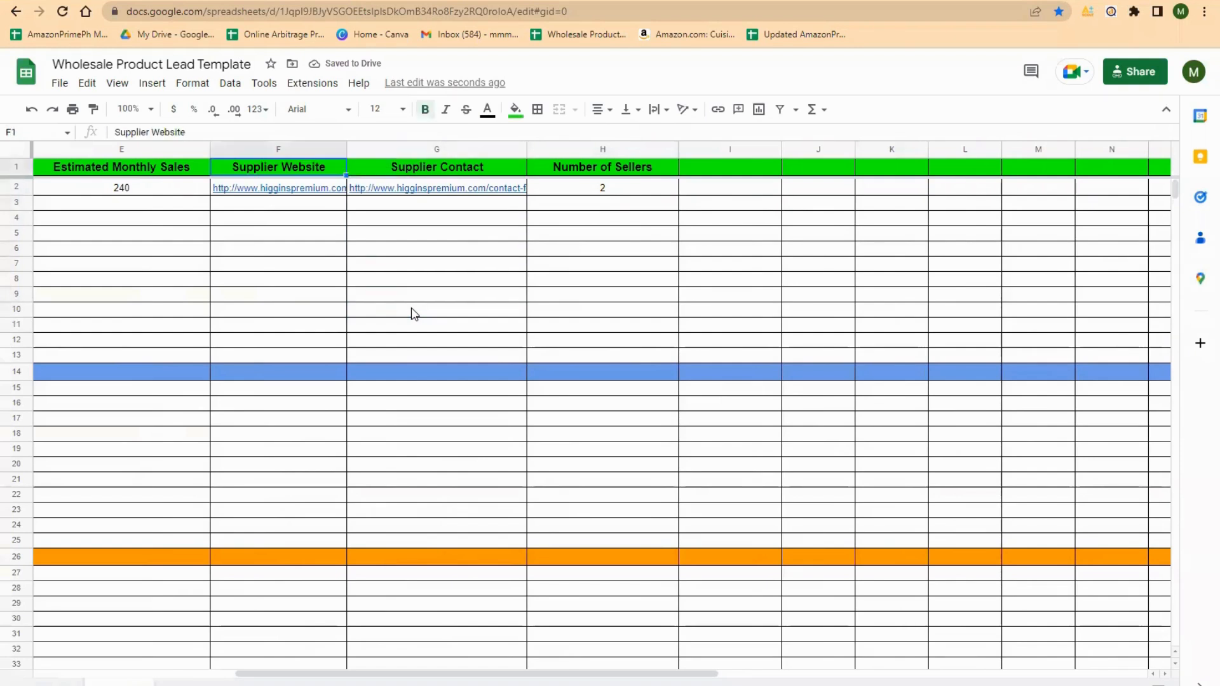
key("Left")
key("Left")
key("Right")
key("Right")
key("Right")
key("Right")
key("Right")
key("Right")
key("Right")
key("Right")
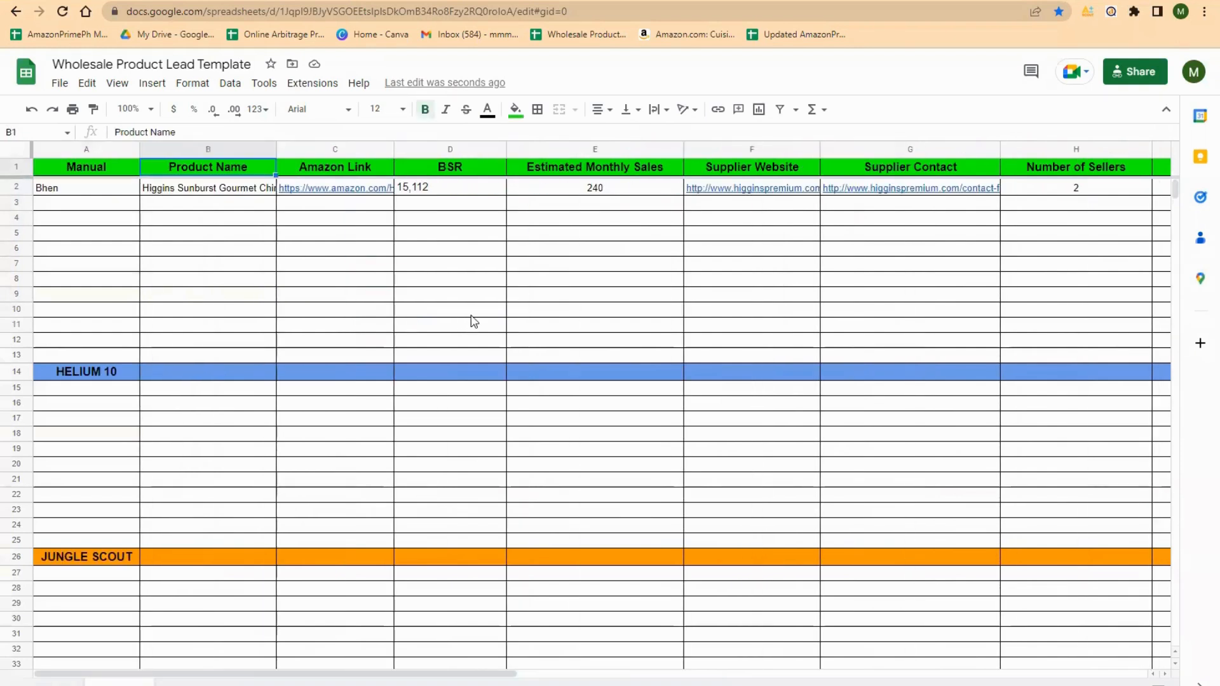
key("Down")
key("Left")
key("Left")
key("Left")
key("Left")
key("Left")
key("Left")
key("Left")
key("Left")
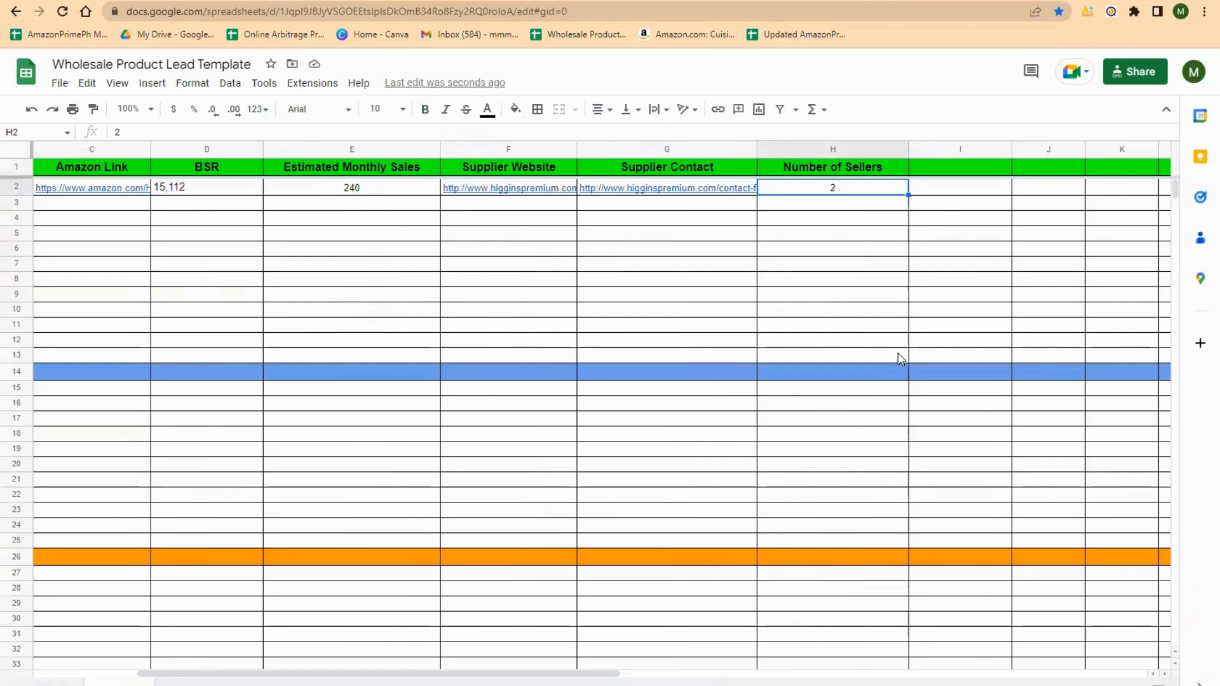
Make the product name in row 2 bold.
key("Right")
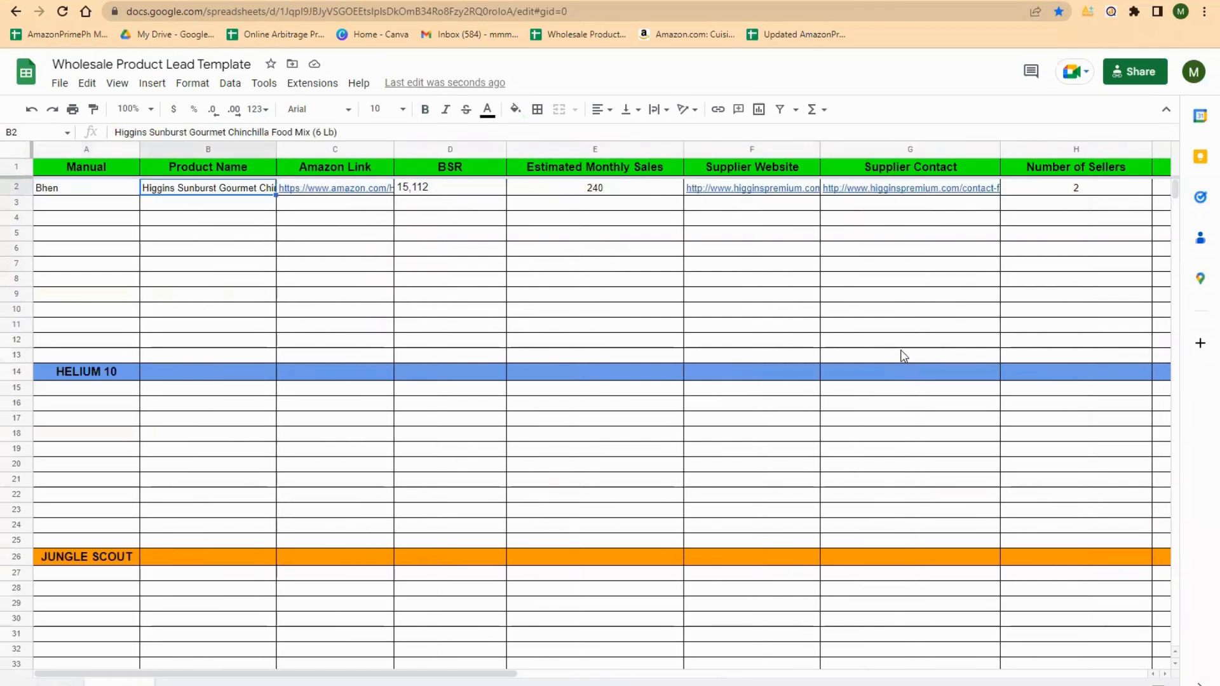
key("ctrl+b")
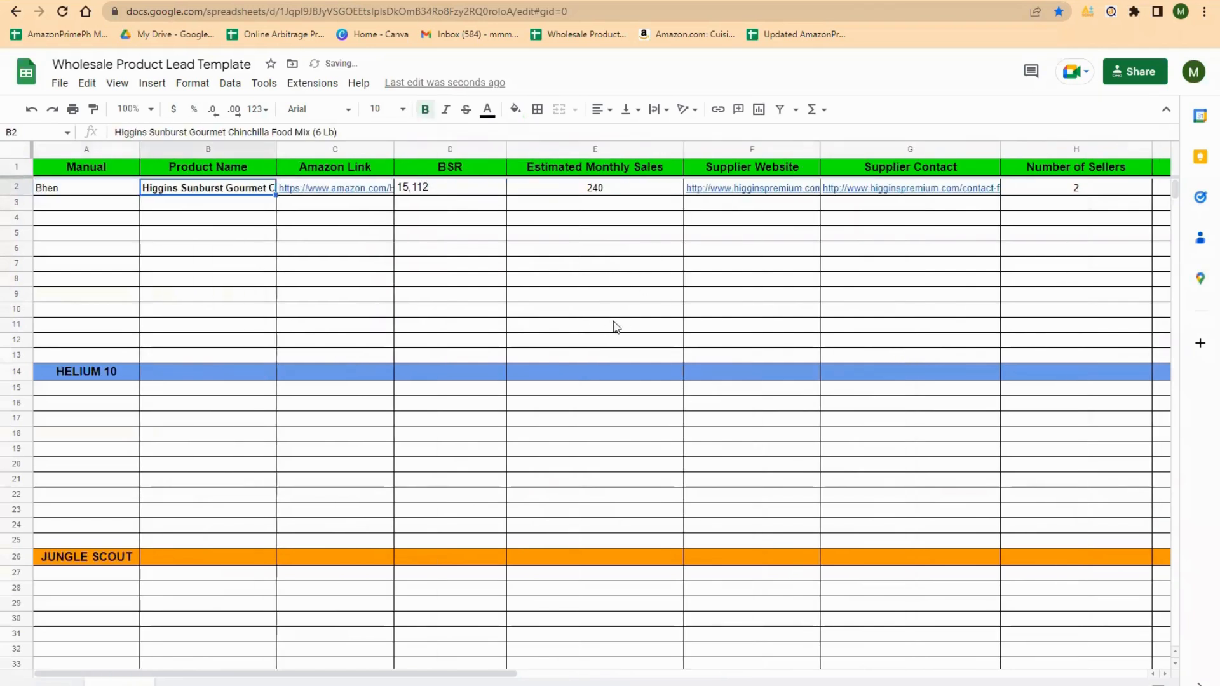